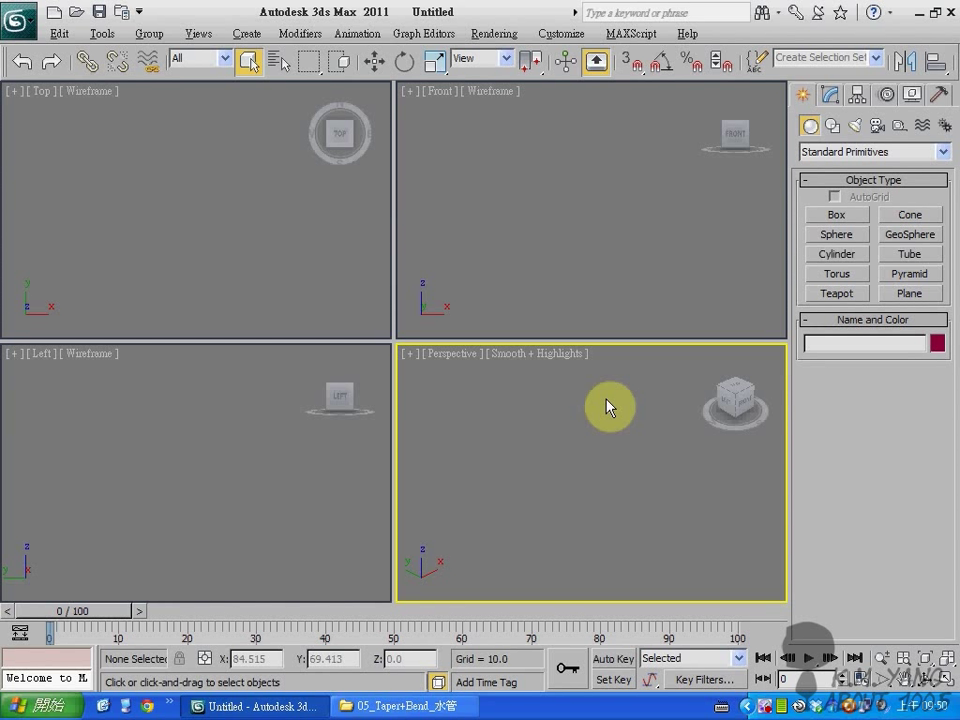
Draw a cylinder of radius 39.625 and height 214.493 in the Top view, then fit all views
{"action": "left_click", "coordinate": [186, 274]}
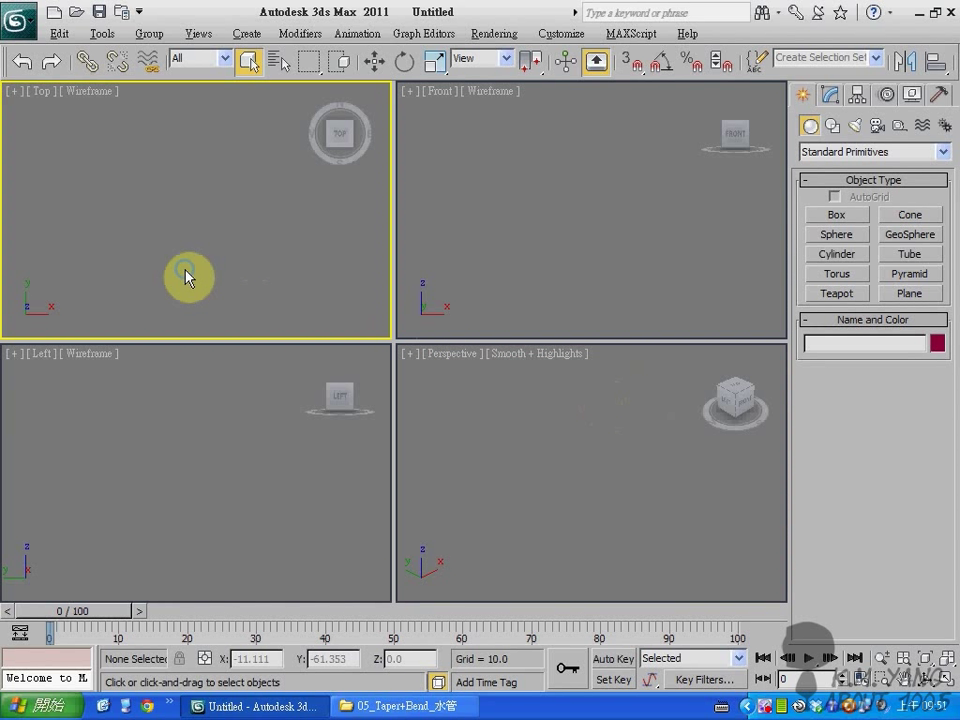
{"action": "left_click", "coordinate": [837, 218]}
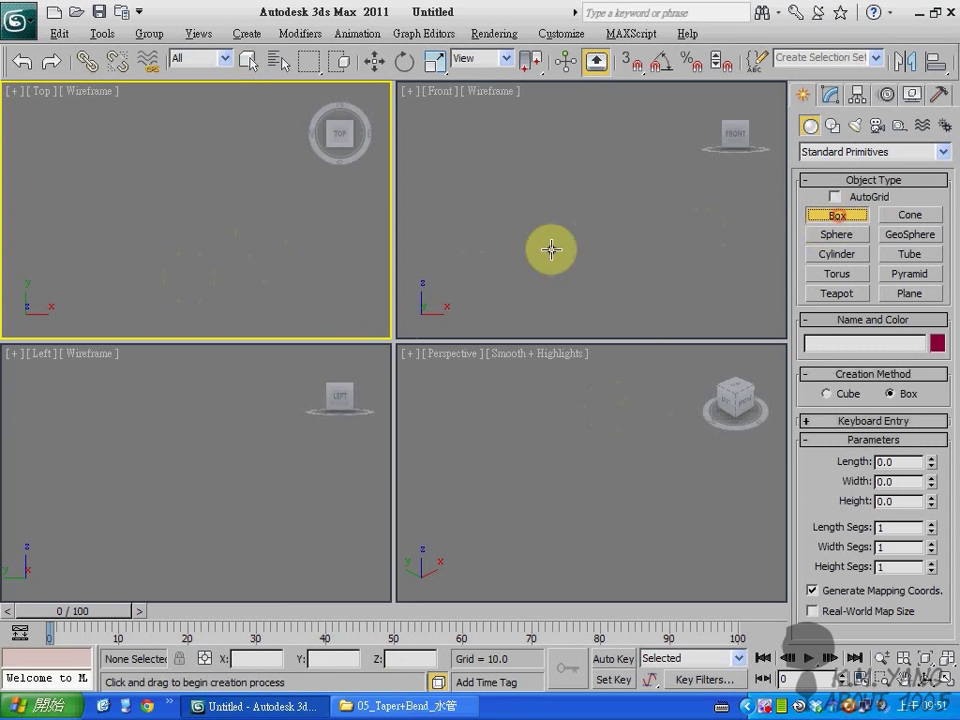
{"action": "left_click", "coordinate": [839, 258]}
{"action": "left_click_drag", "start_coordinate": [189, 204], "coordinate": [188, 242]}
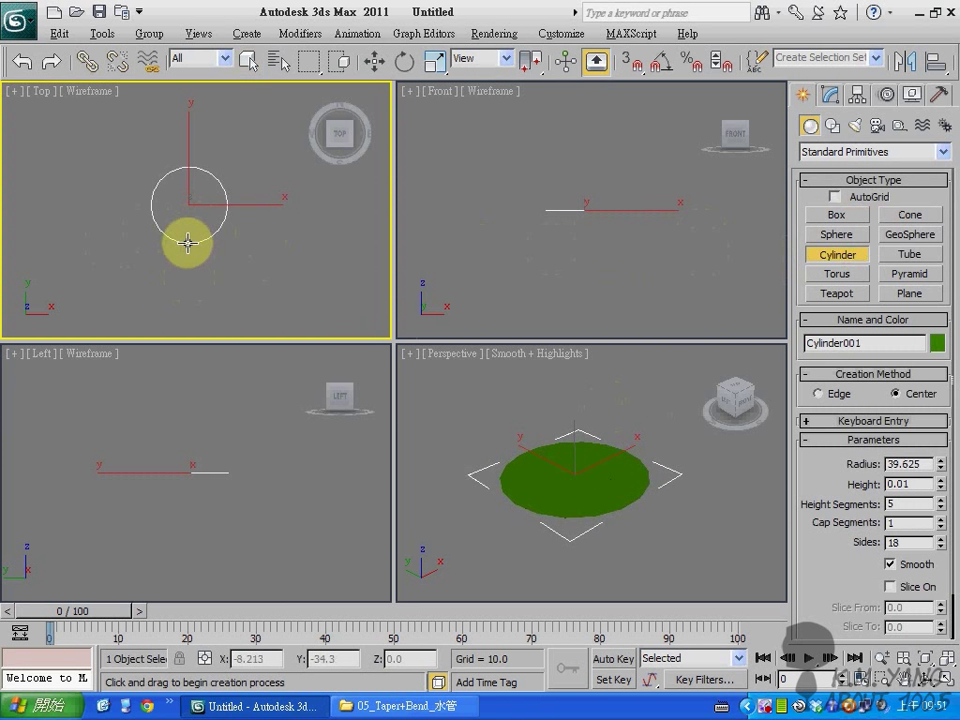
{"action": "left_click", "coordinate": [190, 33]}
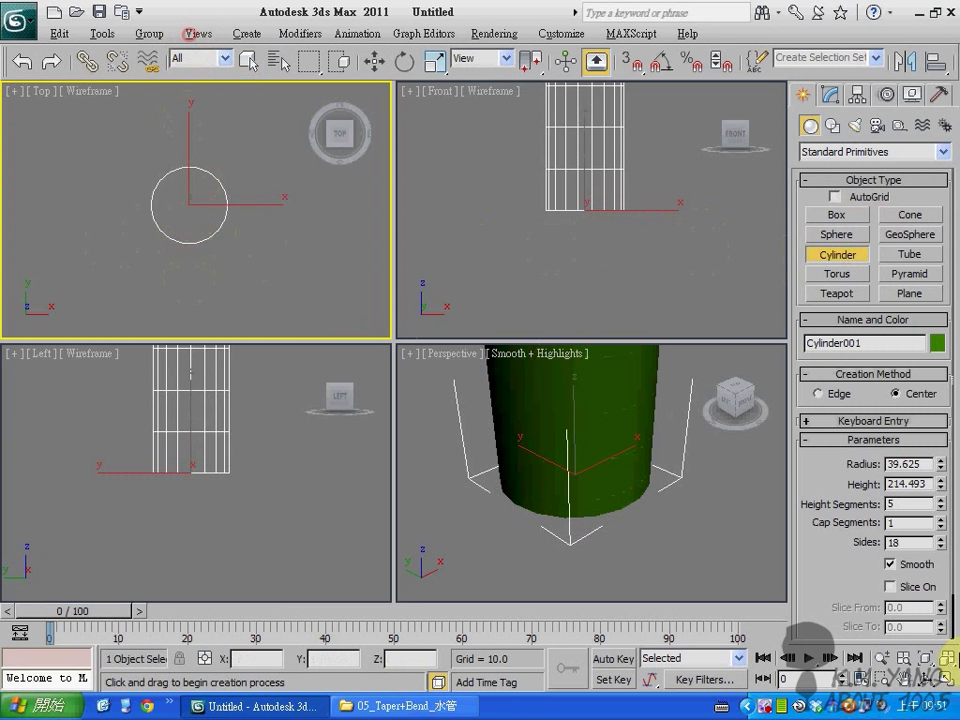
{"action": "left_click", "coordinate": [946, 660]}
Add a Bend modifier to Cylinder001 and set its angle to about 77 degrees
{"action": "left_click", "coordinate": [830, 94]}
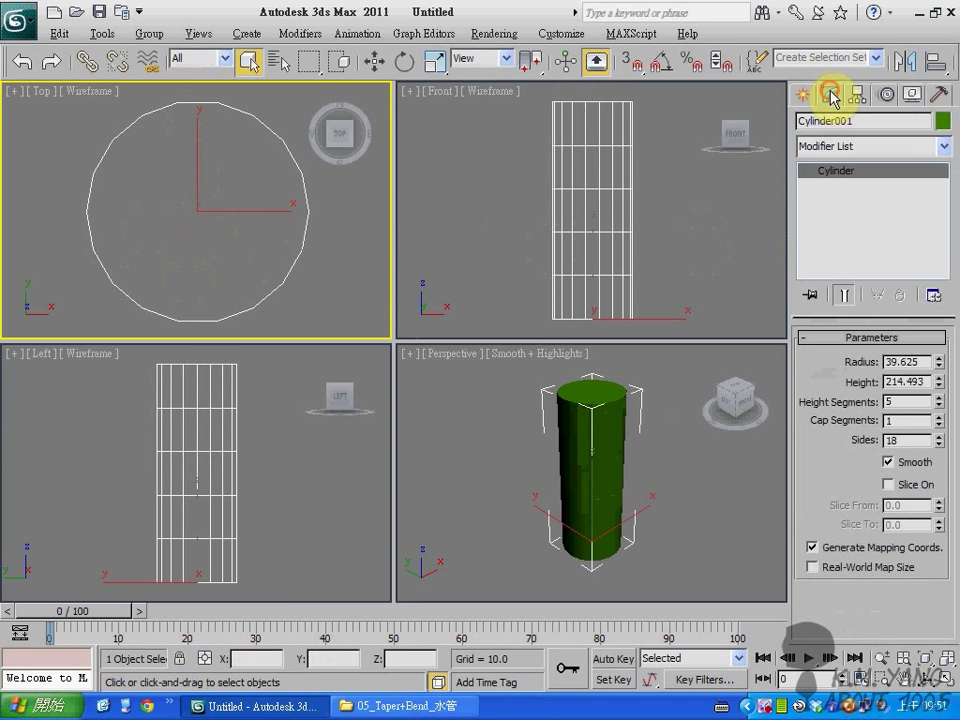
{"action": "left_click", "coordinate": [926, 163]}
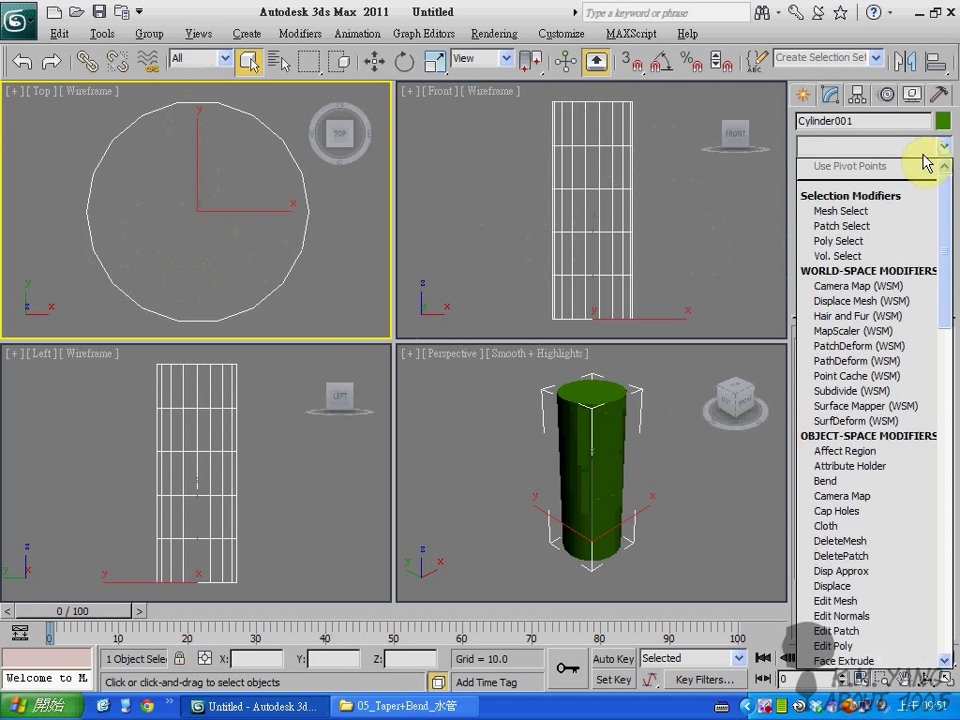
{"action": "key", "text": "b"}
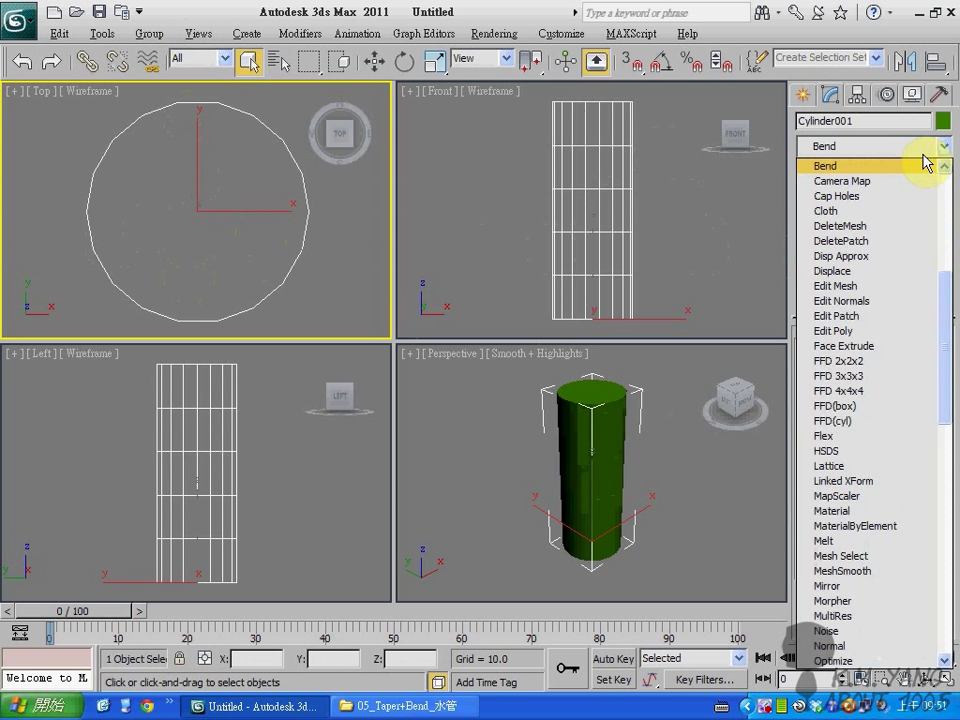
{"action": "key", "text": "Return"}
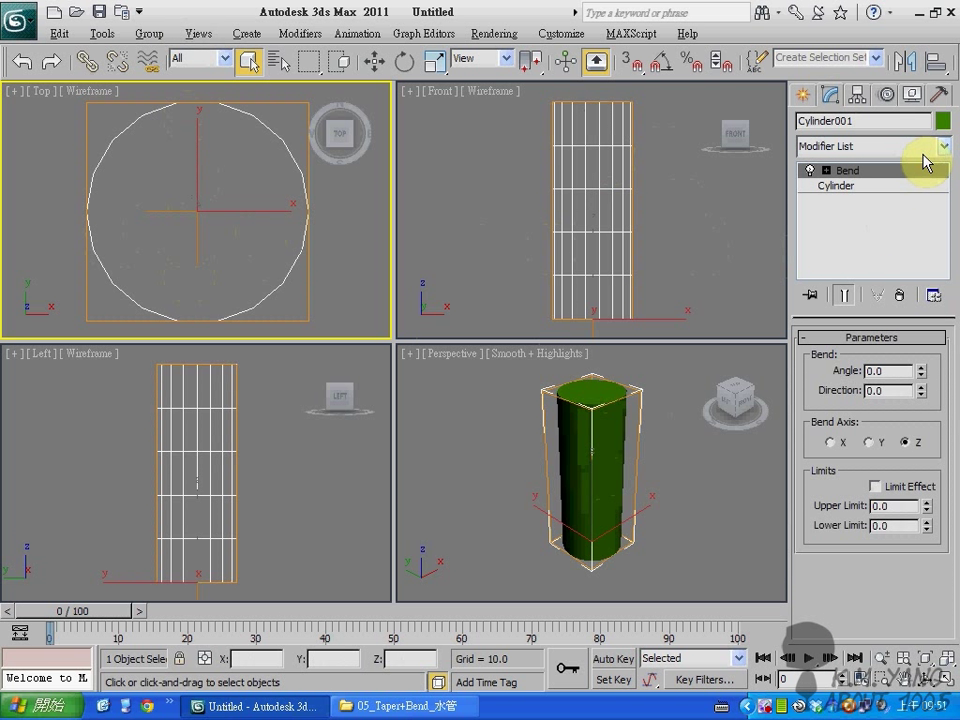
{"action": "left_click_drag", "start_coordinate": [920, 375], "coordinate": [954, 226]}
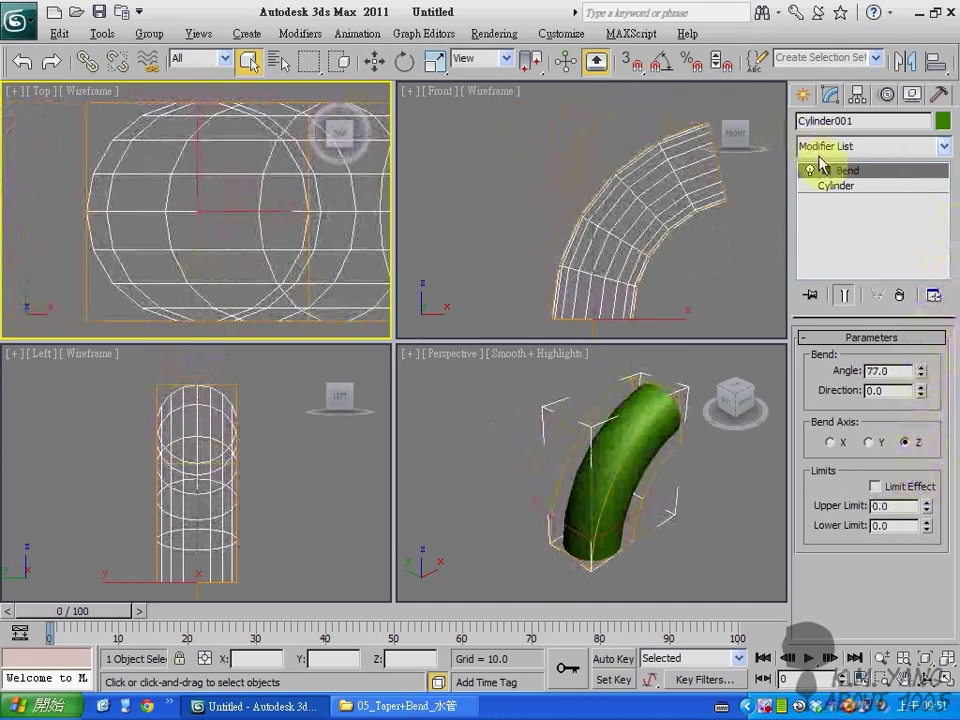
{"action": "left_click", "coordinate": [840, 186]}
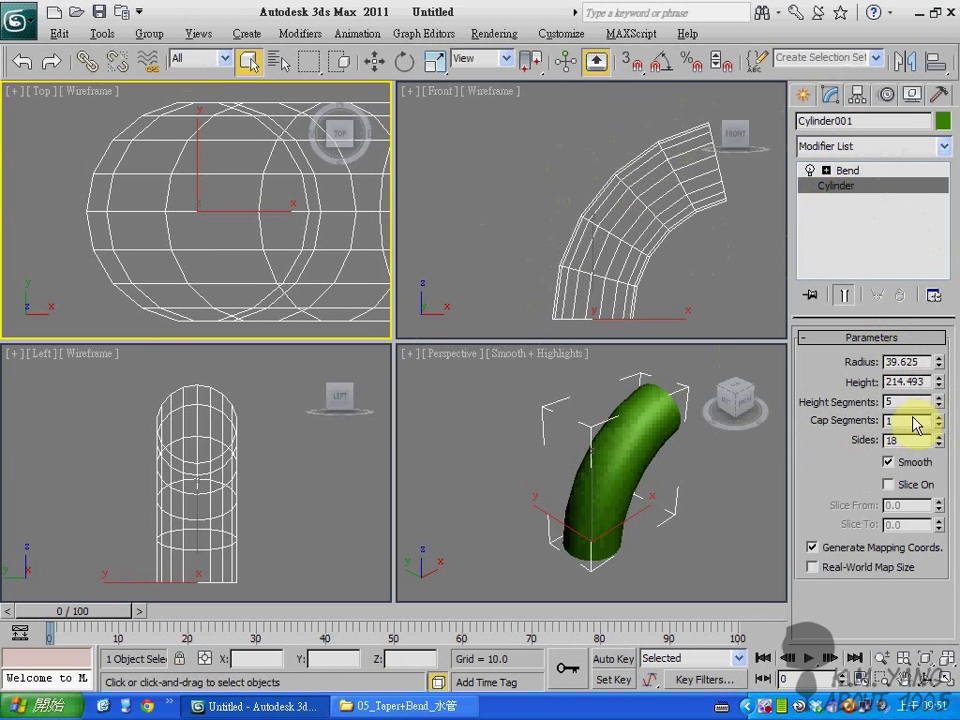
Raise the cylinder to 10 height segments and adjust the Bend angle to about 98 degrees
{"action": "left_click_drag", "start_coordinate": [940, 402], "coordinate": [938, 396]}
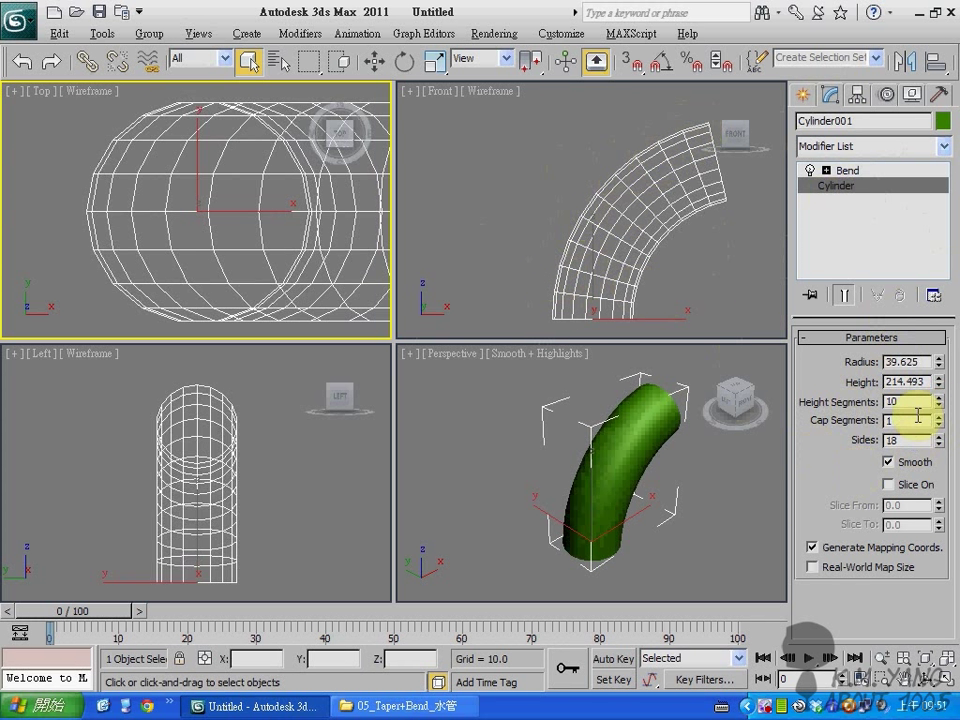
{"action": "left_click", "coordinate": [866, 172]}
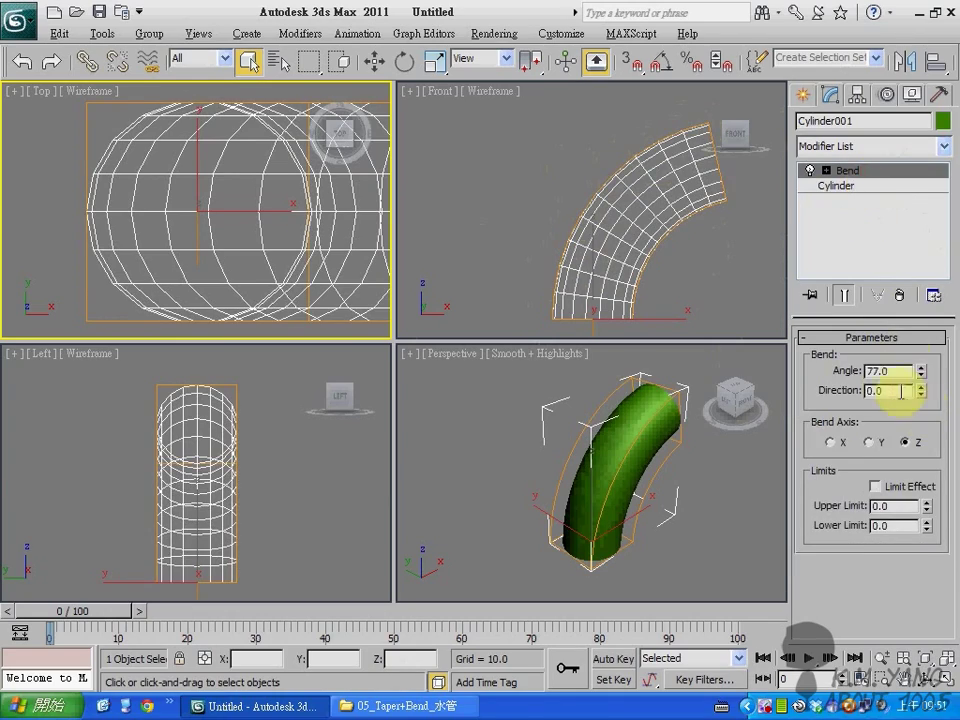
{"action": "left_click_drag", "start_coordinate": [927, 375], "coordinate": [909, 255]}
Test the bend on the Y and X axes, then settle on Z at -79° and go to frame 100
{"action": "left_click", "coordinate": [869, 442]}
{"action": "left_click_drag", "start_coordinate": [885, 485], "coordinate": [831, 505]}
{"action": "left_click_drag", "start_coordinate": [836, 655], "coordinate": [851, 510]}
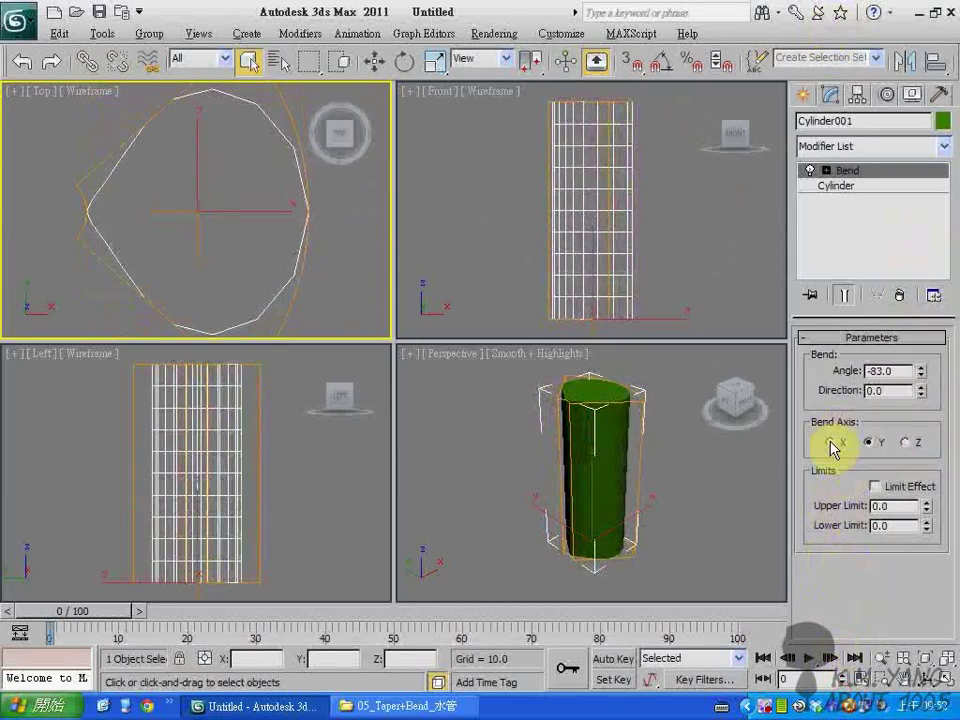
{"action": "left_click", "coordinate": [830, 442]}
{"action": "left_click_drag", "start_coordinate": [921, 376], "coordinate": [911, 467]}
{"action": "left_click", "coordinate": [909, 443]}
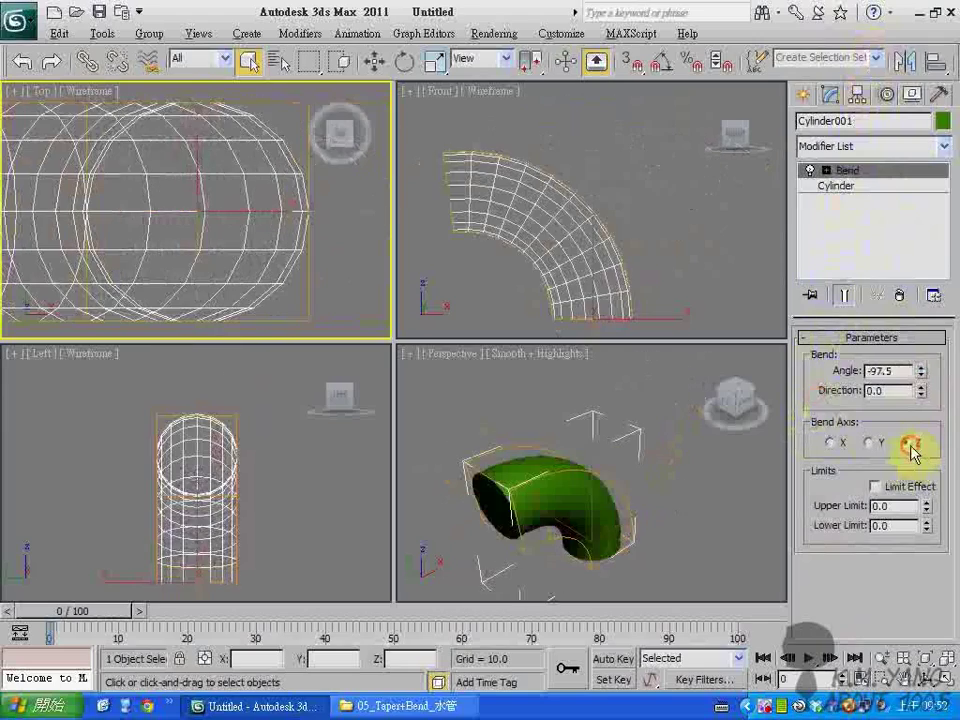
{"action": "left_click_drag", "start_coordinate": [922, 380], "coordinate": [897, 337]}
{"action": "left_click_drag", "start_coordinate": [108, 622], "coordinate": [707, 671]}
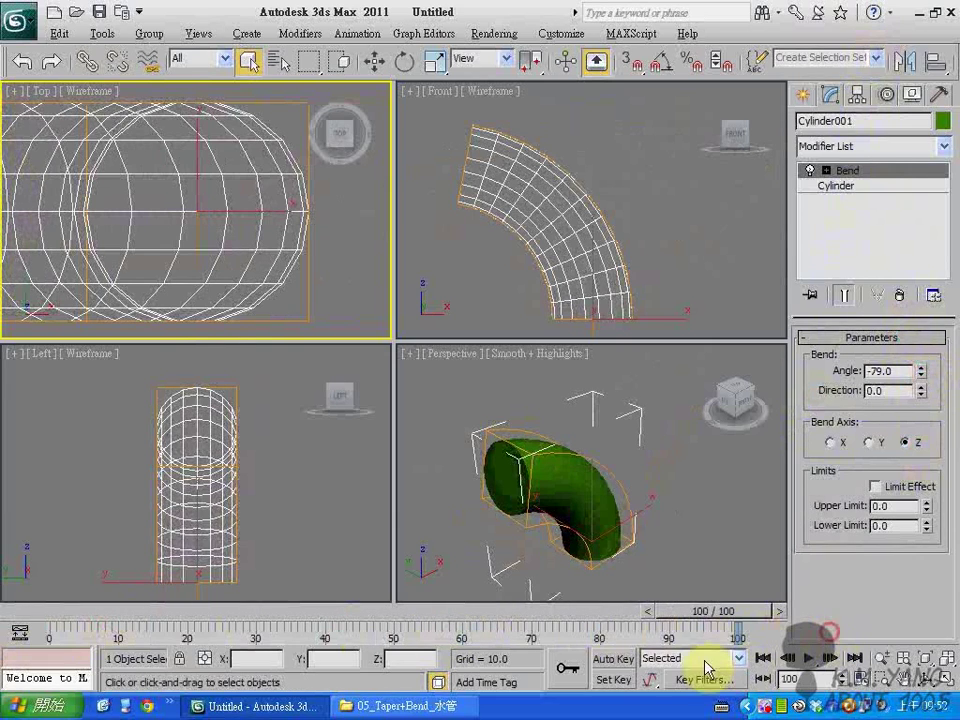
Start the bend straight at 0°, then with Auto Key record an 80° angle at frame 50
{"action": "left_click", "coordinate": [612, 660]}
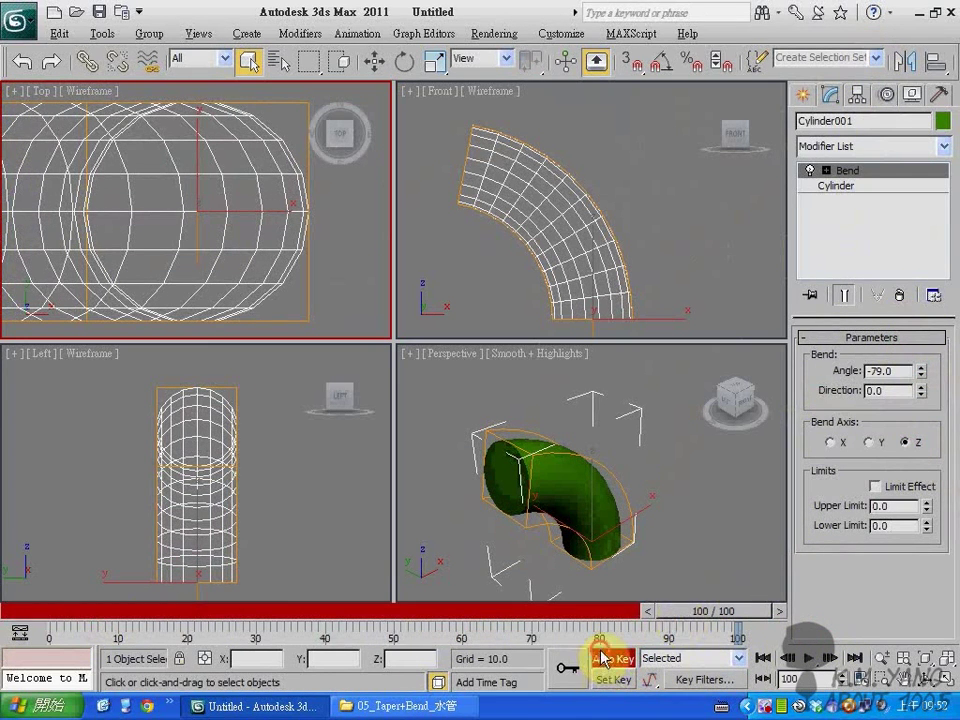
{"action": "left_click", "coordinate": [608, 659]}
{"action": "double_click", "coordinate": [898, 371]}
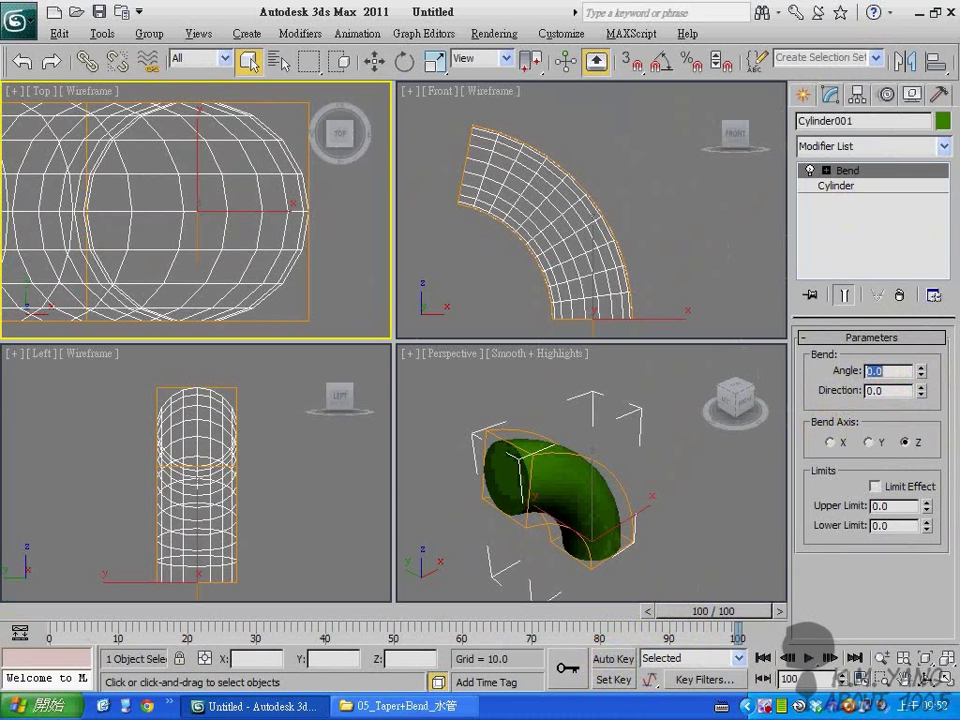
{"action": "left_click_drag", "start_coordinate": [696, 611], "coordinate": [382, 632]}
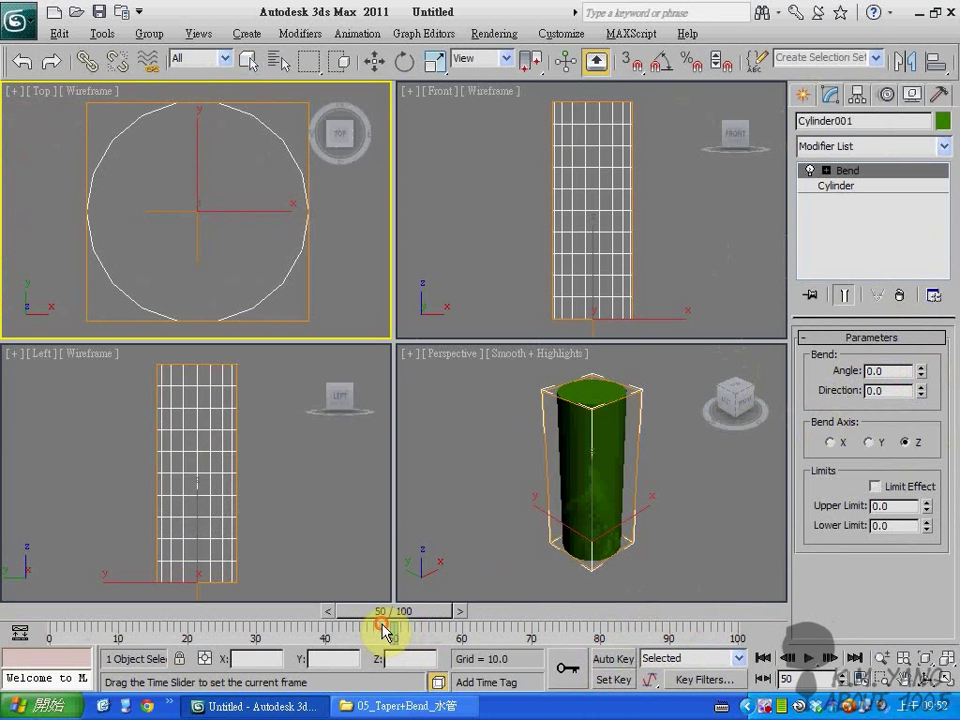
{"action": "left_click", "coordinate": [613, 659]}
{"action": "left_click_drag", "start_coordinate": [922, 378], "coordinate": [939, 219]}
Key Bend angle -80 and direction 360 at frame 100, turn off Auto Key, and play the animation
{"action": "left_click_drag", "start_coordinate": [899, 372], "coordinate": [816, 375]}
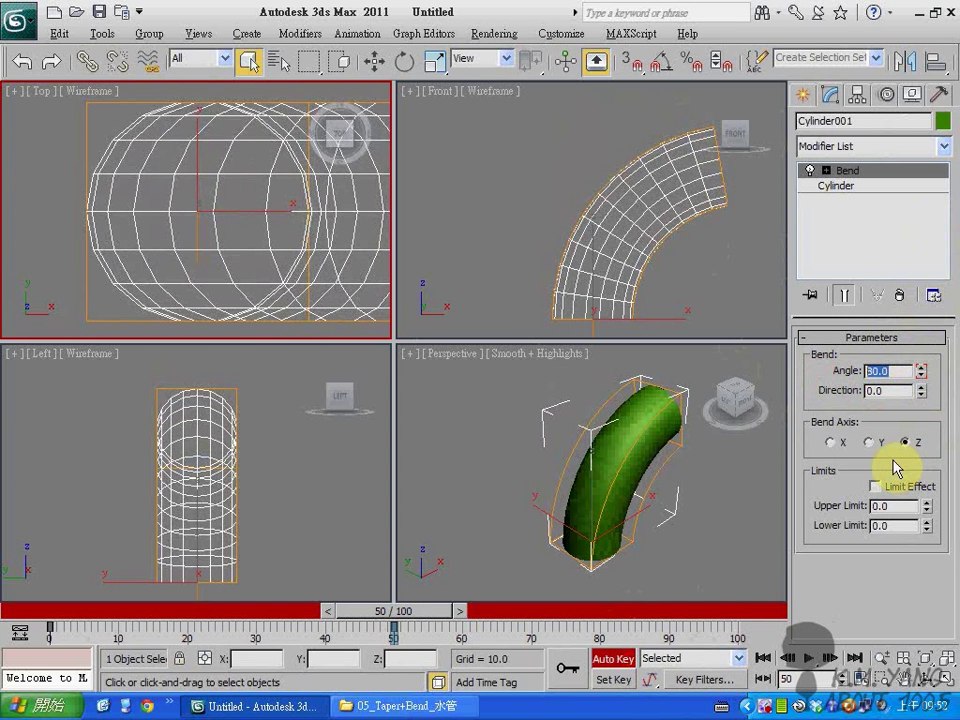
{"action": "left_click_drag", "start_coordinate": [418, 611], "coordinate": [790, 605]}
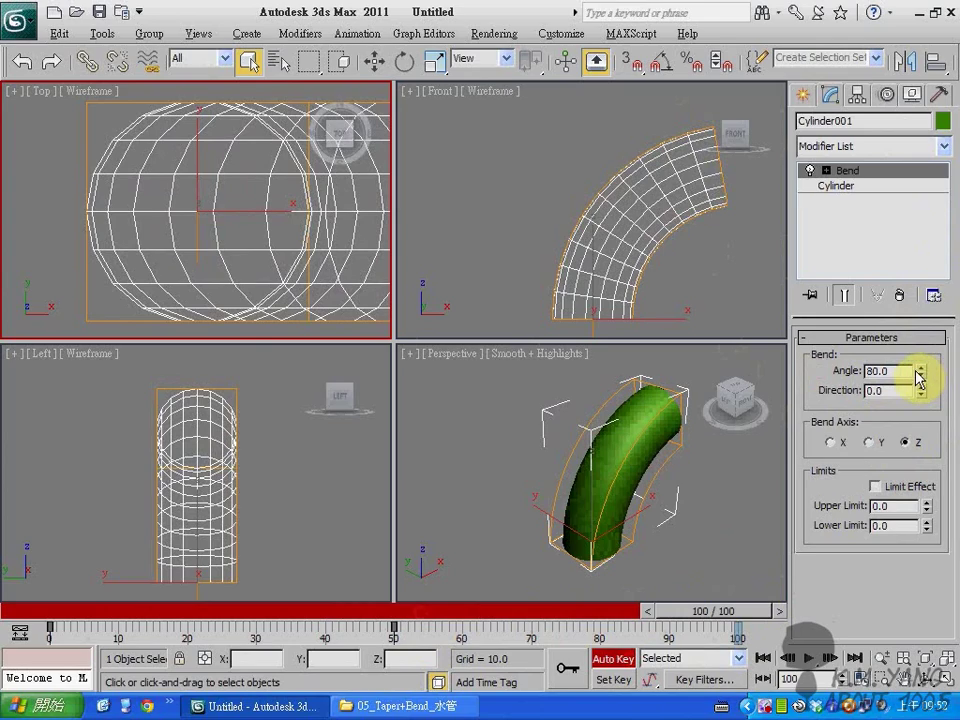
{"action": "left_click_drag", "start_coordinate": [920, 378], "coordinate": [880, 650]}
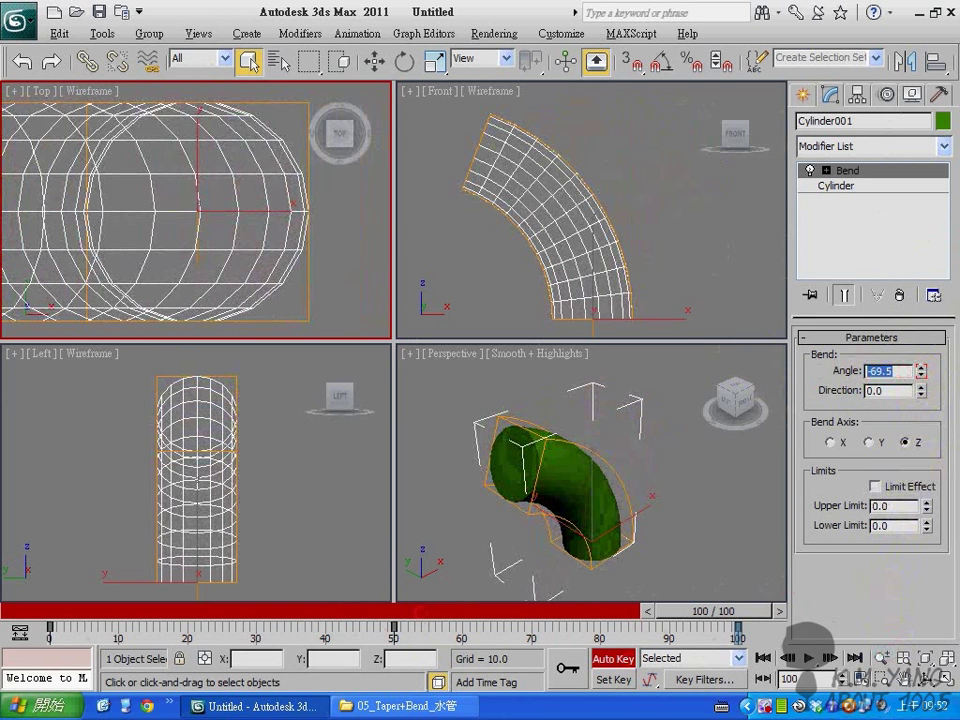
{"action": "type", "text": "-80"}
{"action": "key", "text": "Return"}
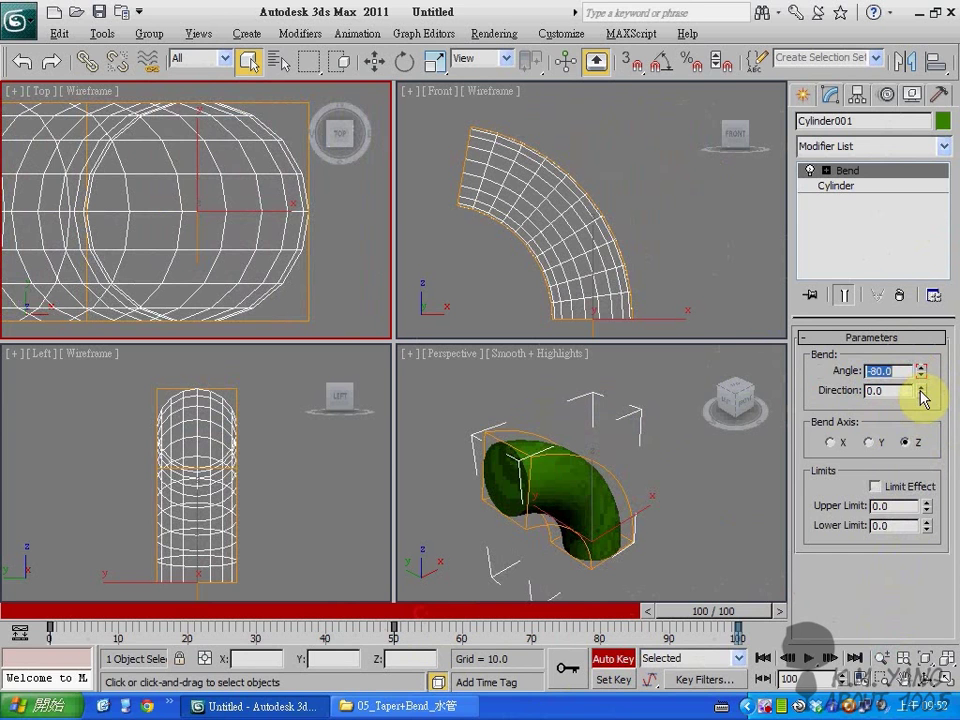
{"action": "left_click_drag", "start_coordinate": [922, 397], "coordinate": [955, 336]}
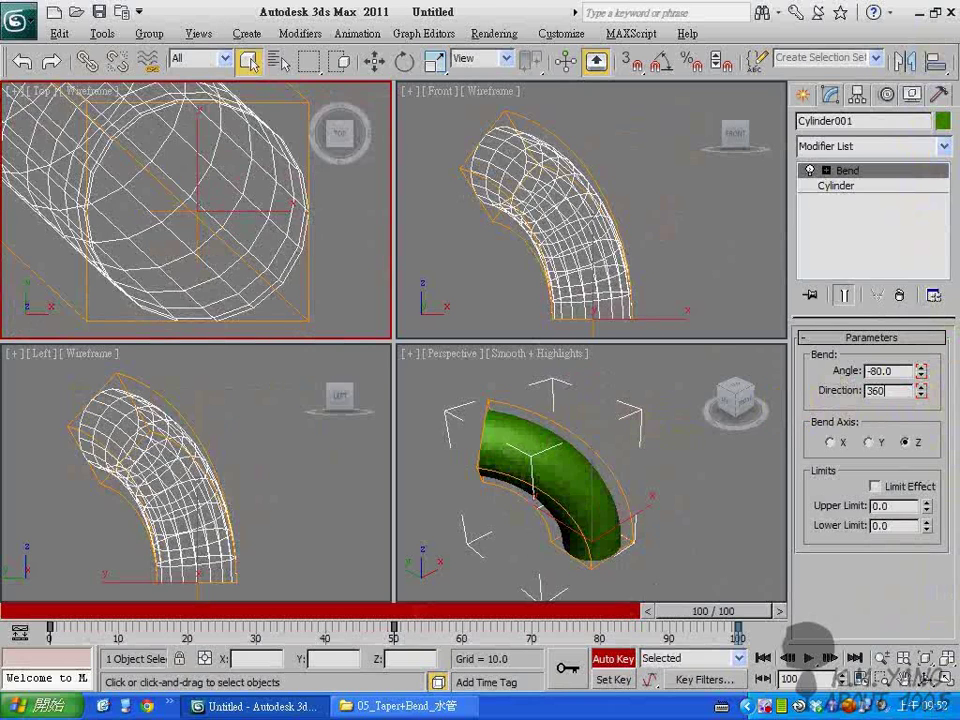
{"action": "key", "text": "Return"}
{"action": "left_click", "coordinate": [613, 658]}
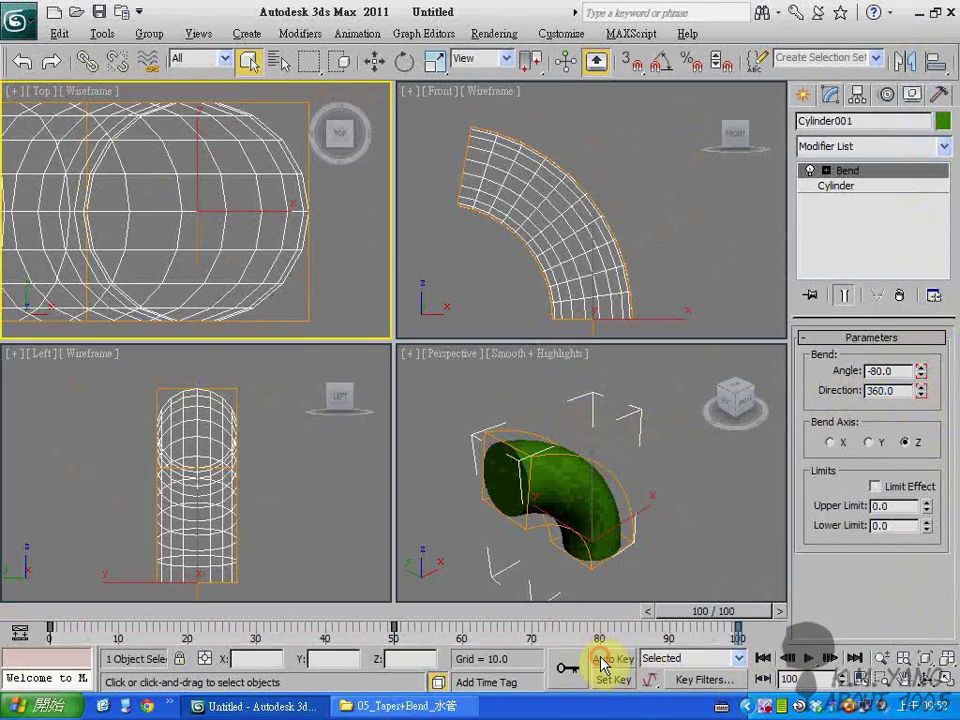
{"action": "left_click", "coordinate": [645, 532]}
{"action": "left_click", "coordinate": [808, 657]}
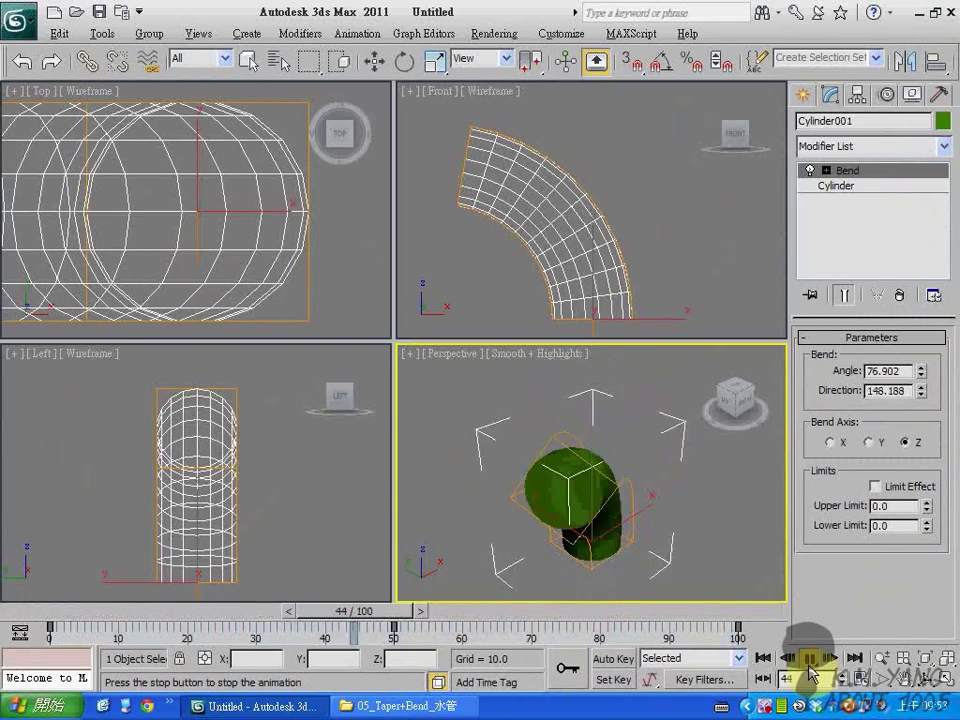
Stop playback, rest the timeline at frame 100, and deselect the tube in the Front view
{"action": "left_click", "coordinate": [810, 672]}
{"action": "left_click_drag", "start_coordinate": [579, 619], "coordinate": [750, 620]}
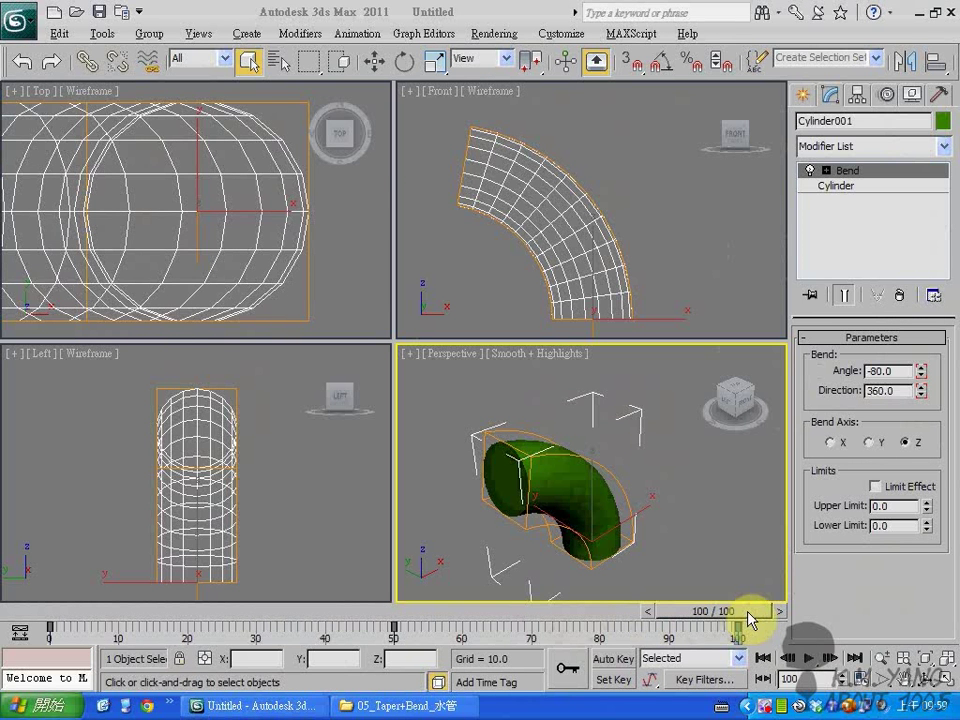
{"action": "left_click", "coordinate": [730, 296]}
Create a tube with radii 72.693 and 58.941 and height 298.687 beside the bent pipe
{"action": "left_click", "coordinate": [928, 652]}
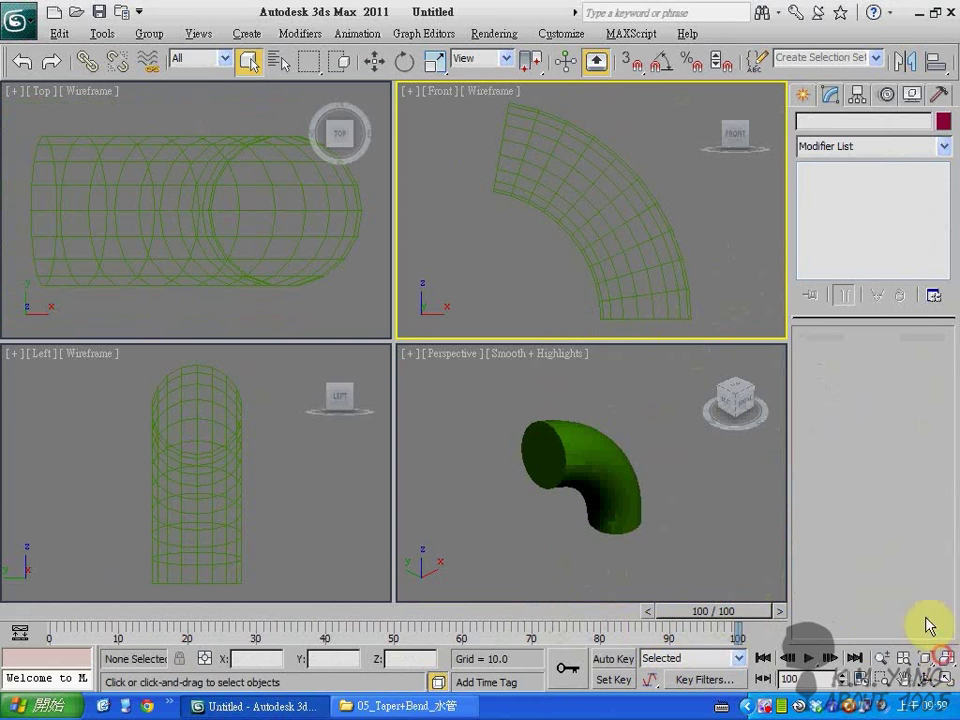
{"action": "left_click", "coordinate": [802, 93]}
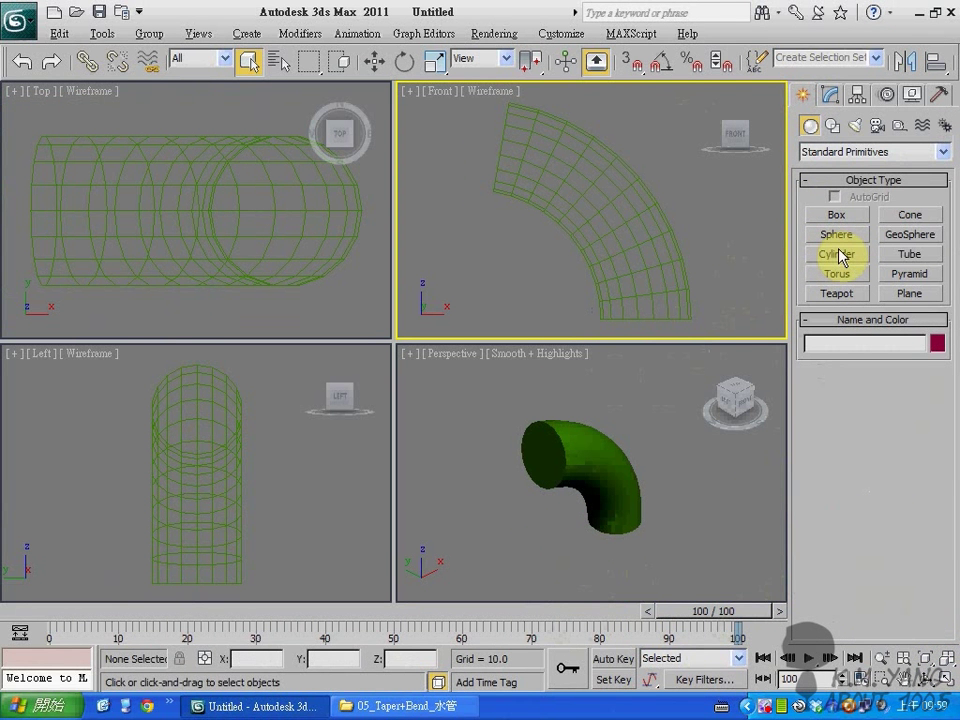
{"action": "left_click", "coordinate": [910, 254]}
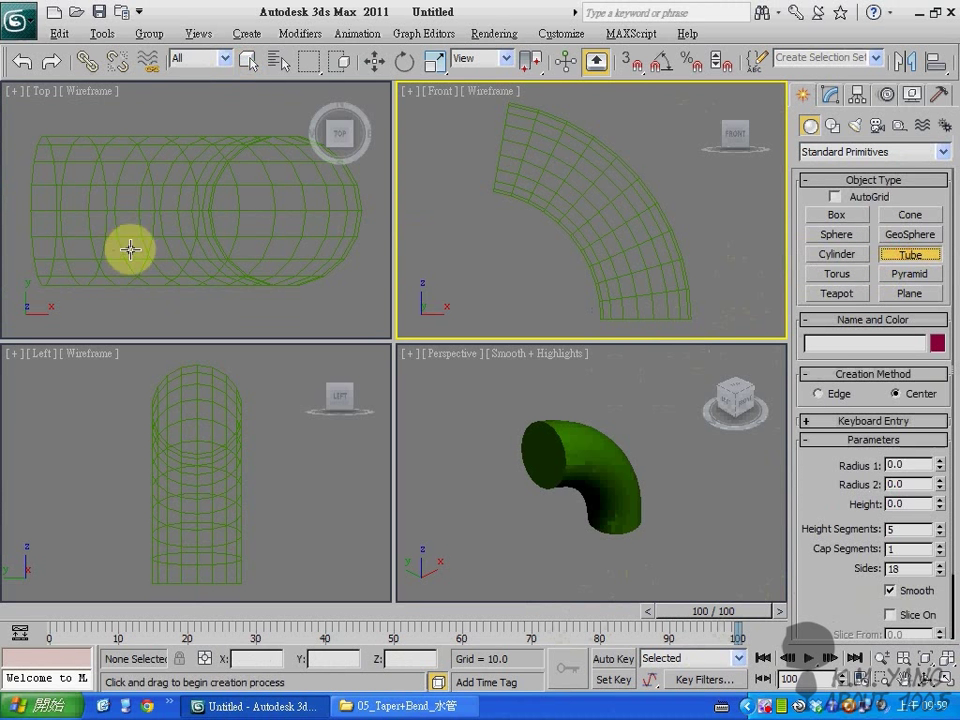
{"action": "scroll", "coordinate": [161, 261], "scroll_direction": "down", "scroll_amount": 4}
{"action": "middle_click_drag", "start_coordinate": [215, 252], "coordinate": [124, 240]}
{"action": "left_click_drag", "start_coordinate": [191, 208], "coordinate": [214, 253]}
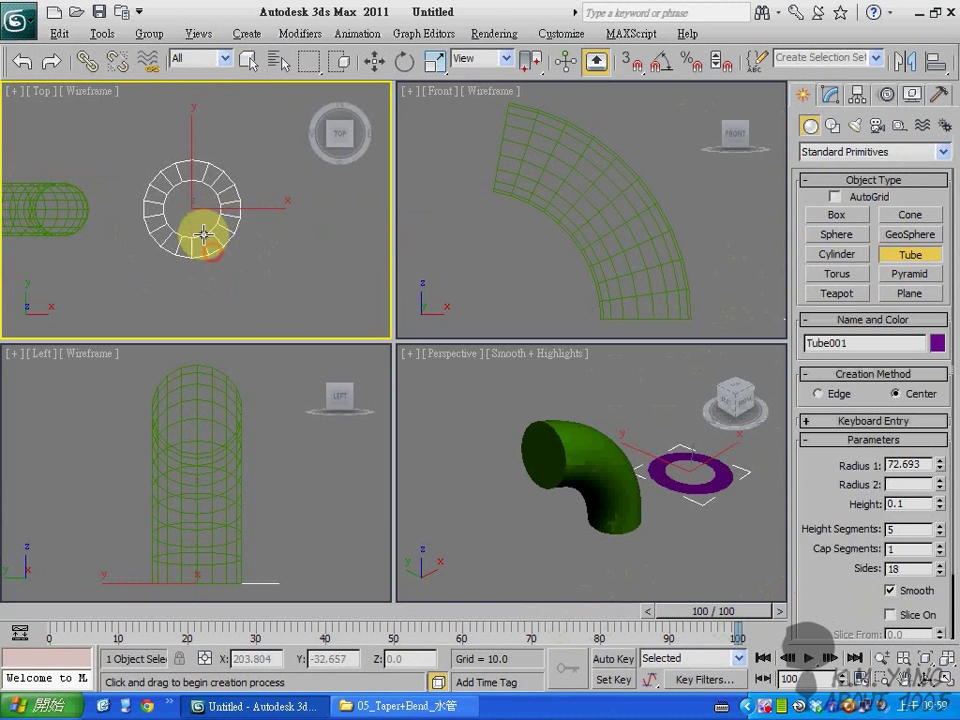
{"action": "left_click", "coordinate": [206, 243]}
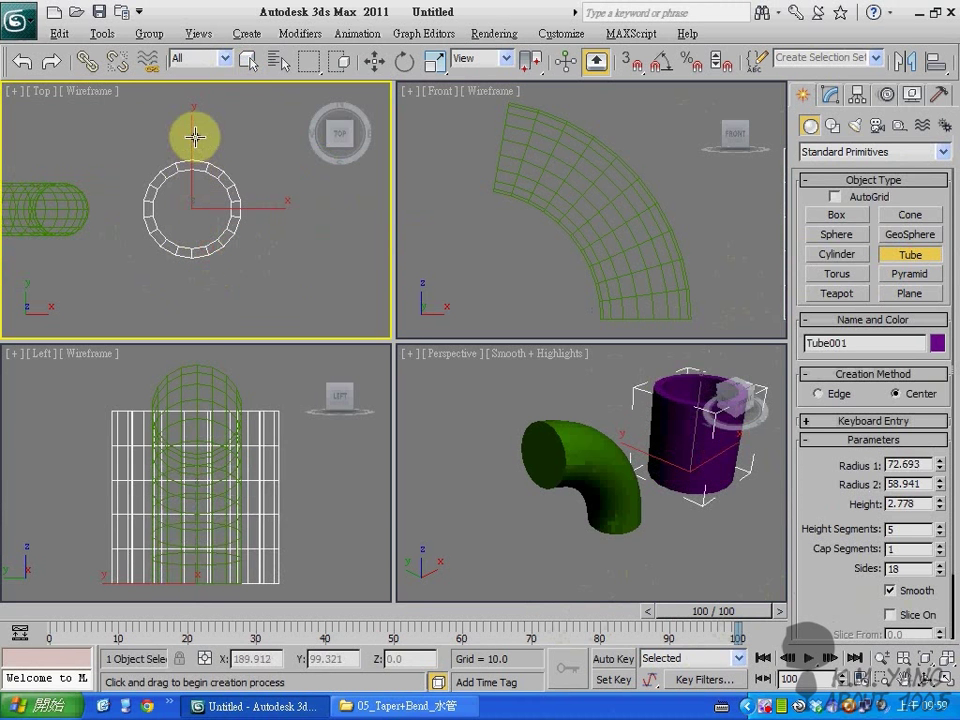
{"action": "left_click", "coordinate": [206, 58]}
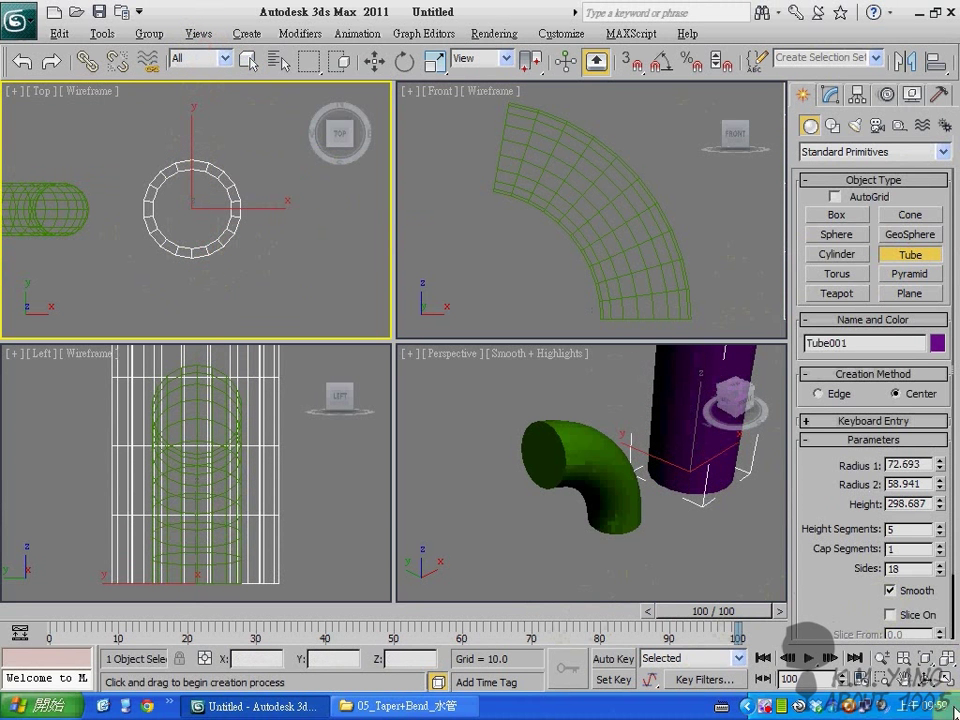
{"action": "left_click", "coordinate": [950, 657]}
Orbit and maximize the Perspective view for a closer look at the new tube
{"action": "left_click", "coordinate": [928, 679]}
{"action": "left_click_drag", "start_coordinate": [589, 467], "coordinate": [536, 510]}
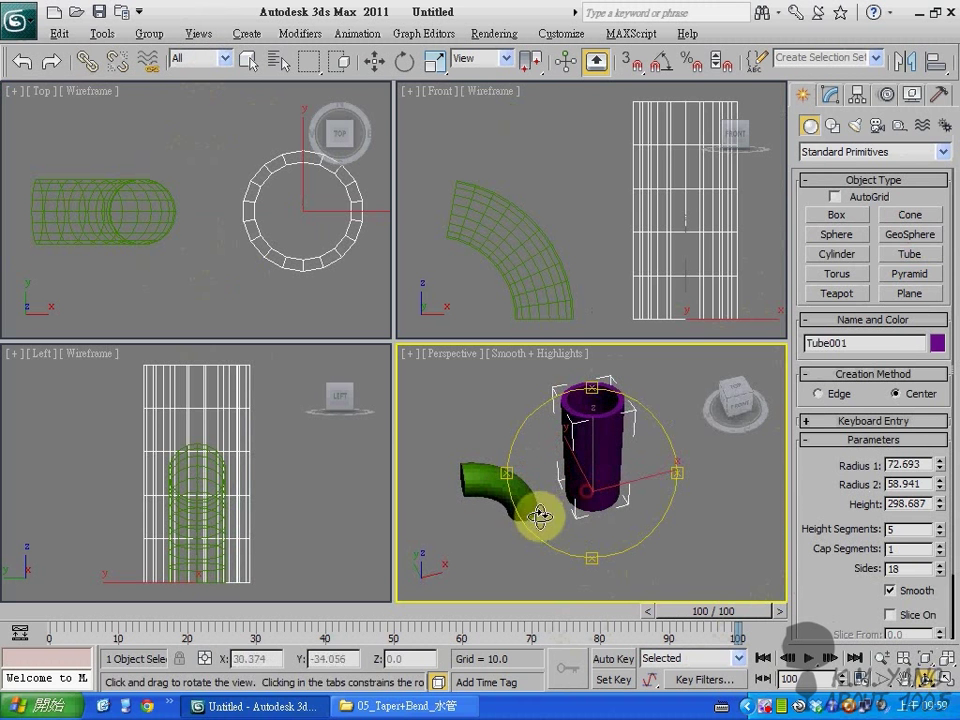
{"action": "right_click", "coordinate": [688, 540]}
{"action": "left_click", "coordinate": [948, 660]}
{"action": "middle_click_drag", "start_coordinate": [780, 507], "coordinate": [620, 380], "text": "alt"}
Add a Taper modifier to Tube001 and try out different Amount values
{"action": "left_click", "coordinate": [838, 93]}
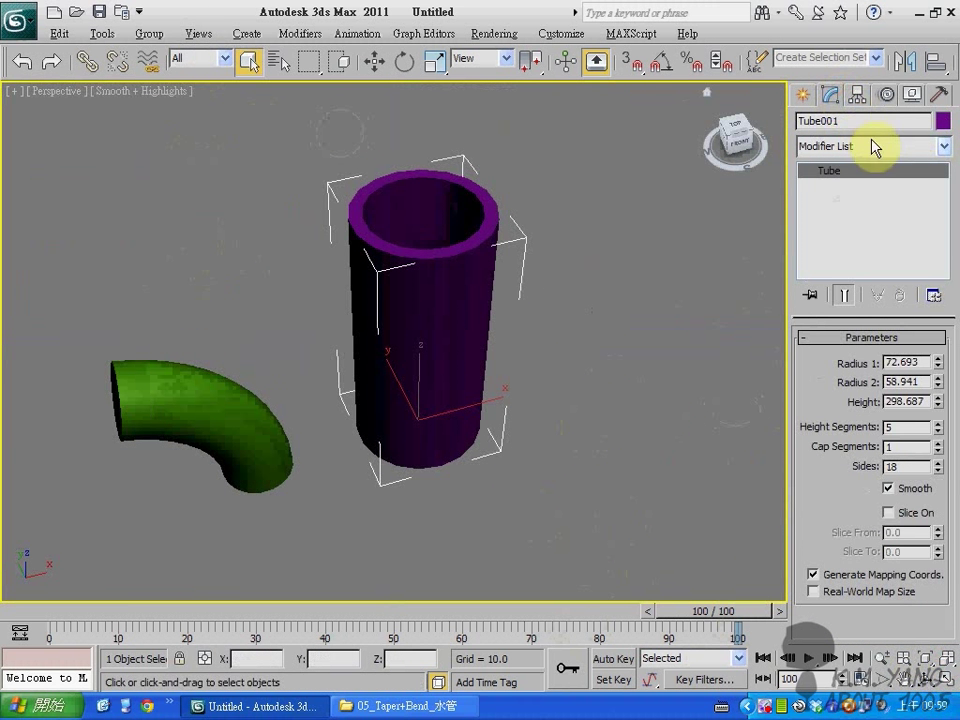
{"action": "left_click", "coordinate": [898, 150]}
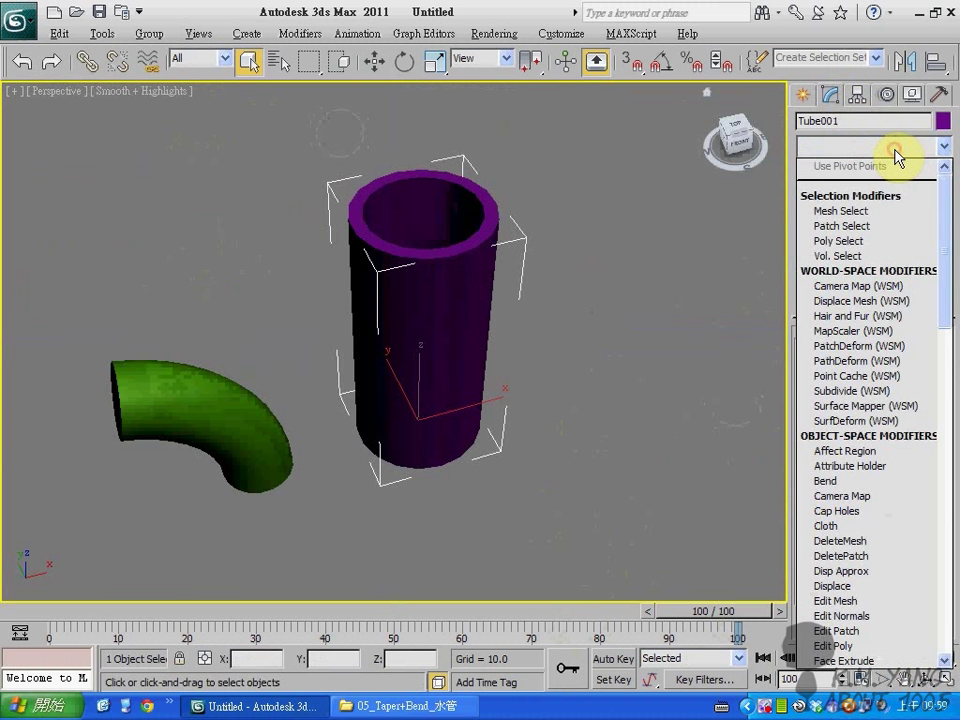
{"action": "key", "text": "t"}
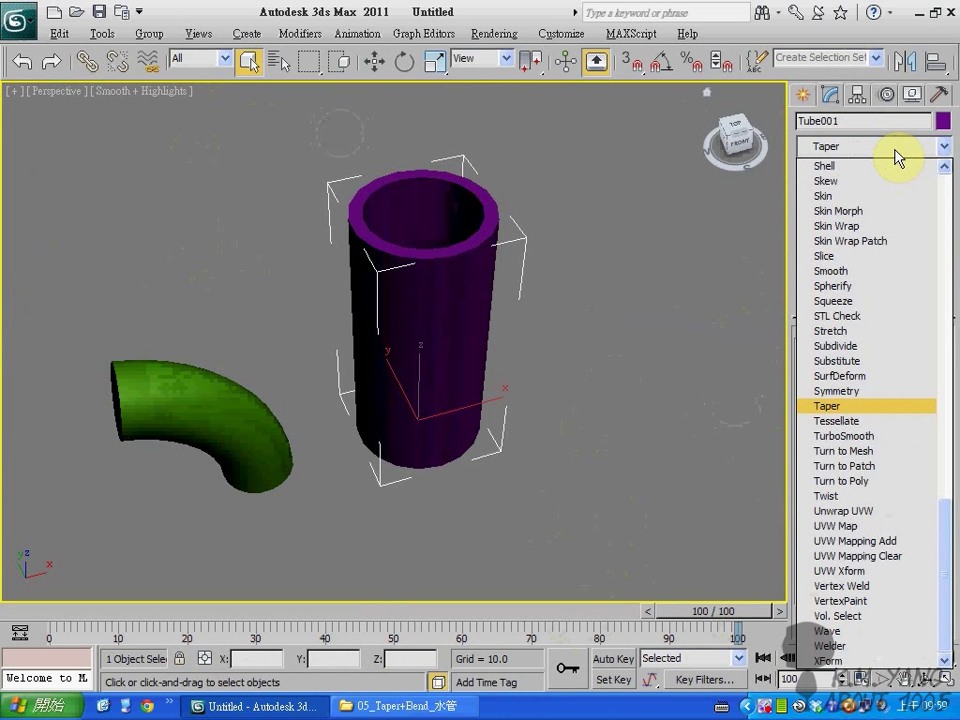
{"action": "key", "text": "Return"}
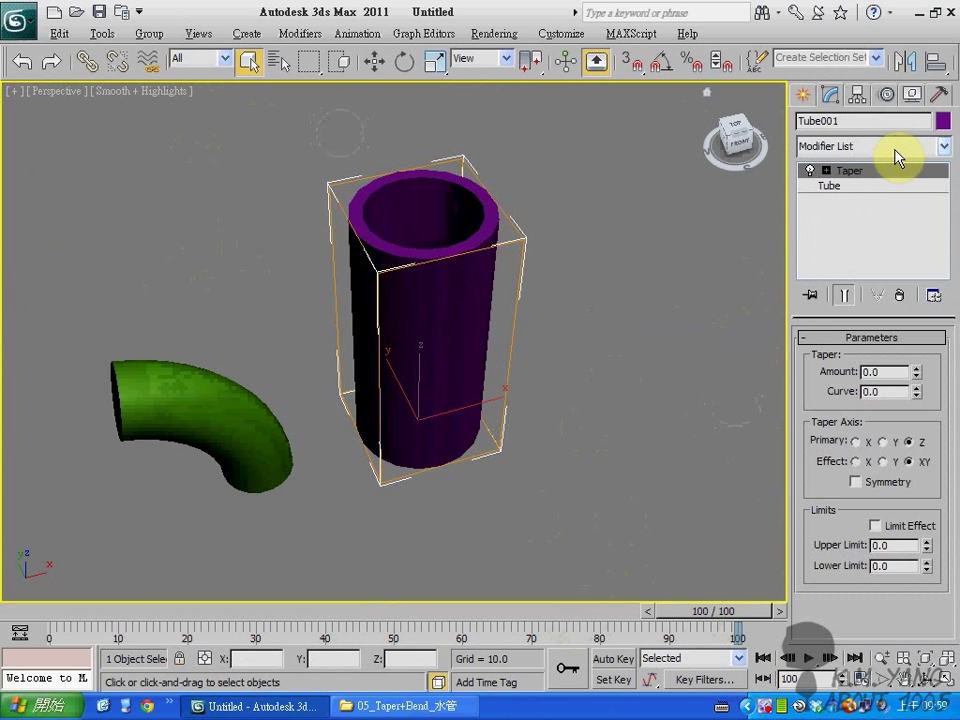
{"action": "left_click", "coordinate": [925, 680]}
{"action": "left_click_drag", "start_coordinate": [396, 403], "coordinate": [413, 368]}
{"action": "mouse_move", "coordinate": [916, 372]}
{"action": "left_mouse_down"}
{"action": "mouse_move", "coordinate": [941, 242]}
{"action": "mouse_move", "coordinate": [921, 343]}
{"action": "mouse_move", "coordinate": [917, 456]}
{"action": "mouse_move", "coordinate": [954, 227]}
{"action": "mouse_move", "coordinate": [928, 456]}
{"action": "mouse_move", "coordinate": [936, 364]}
{"action": "mouse_move", "coordinate": [955, 300]}
{"action": "mouse_move", "coordinate": [936, 401]}
{"action": "mouse_move", "coordinate": [933, 382]}
{"action": "left_mouse_up"}
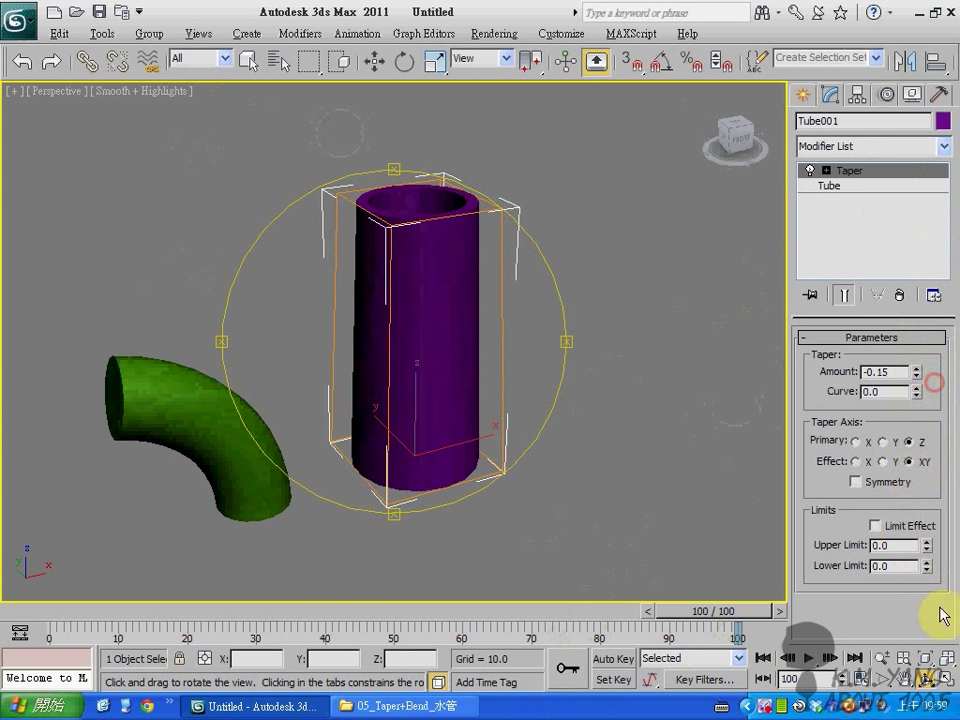
Reset the taper Amount to 0.0 and return to four views with Front active
{"action": "left_click", "coordinate": [946, 658]}
{"action": "left_click", "coordinate": [946, 680]}
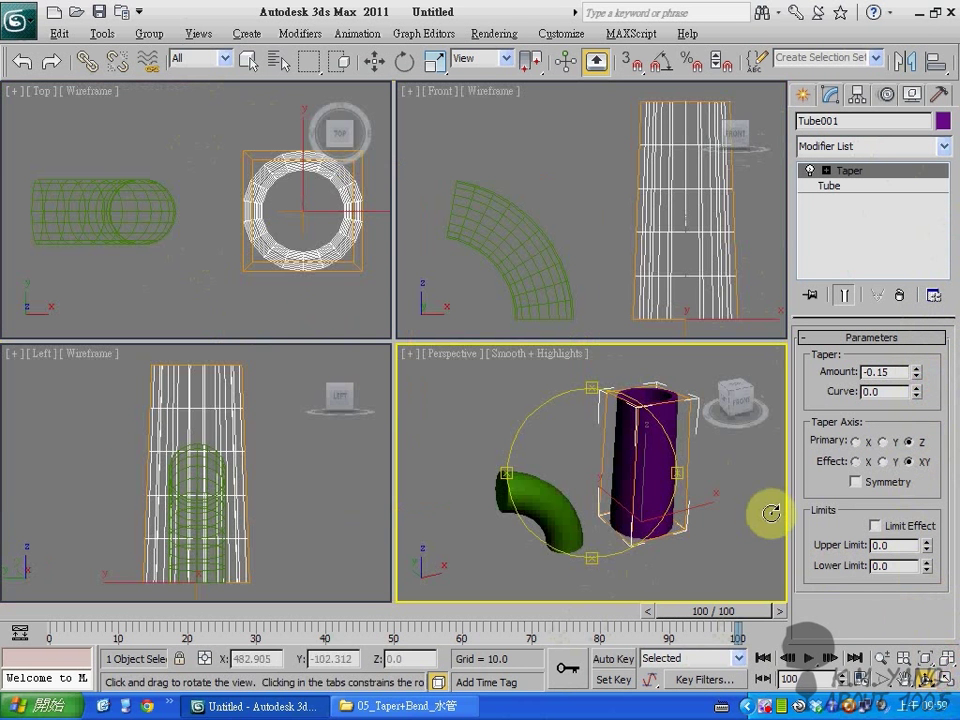
{"action": "double_click", "coordinate": [893, 372]}
{"action": "type", "text": "0"}
{"action": "key", "text": "BackSpace"}
{"action": "type", "text": "."}
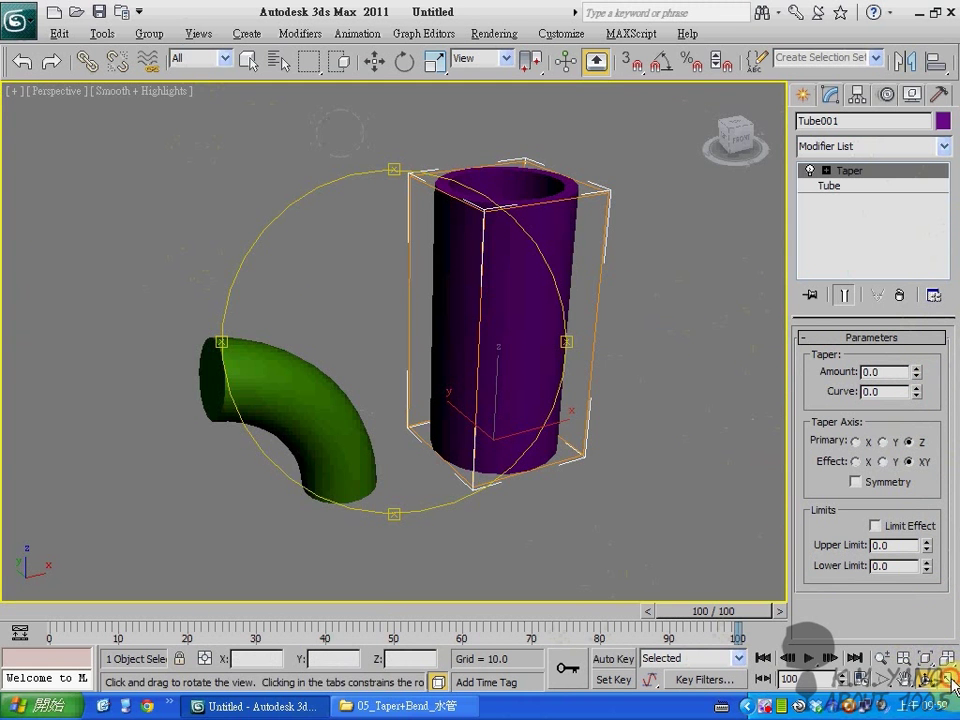
{"action": "key", "text": "alt+w"}
{"action": "right_click", "coordinate": [675, 285]}
In a maximized Front view, set taper Amount 1.39 with Limit Effect from 59.96 to 119.45
{"action": "left_click", "coordinate": [950, 688]}
{"action": "middle_click_drag", "start_coordinate": [606, 491], "coordinate": [439, 480]}
{"action": "scroll", "coordinate": [489, 467], "scroll_direction": "down", "scroll_amount": 3}
{"action": "scroll", "coordinate": [478, 470], "scroll_direction": "up", "scroll_amount": 2}
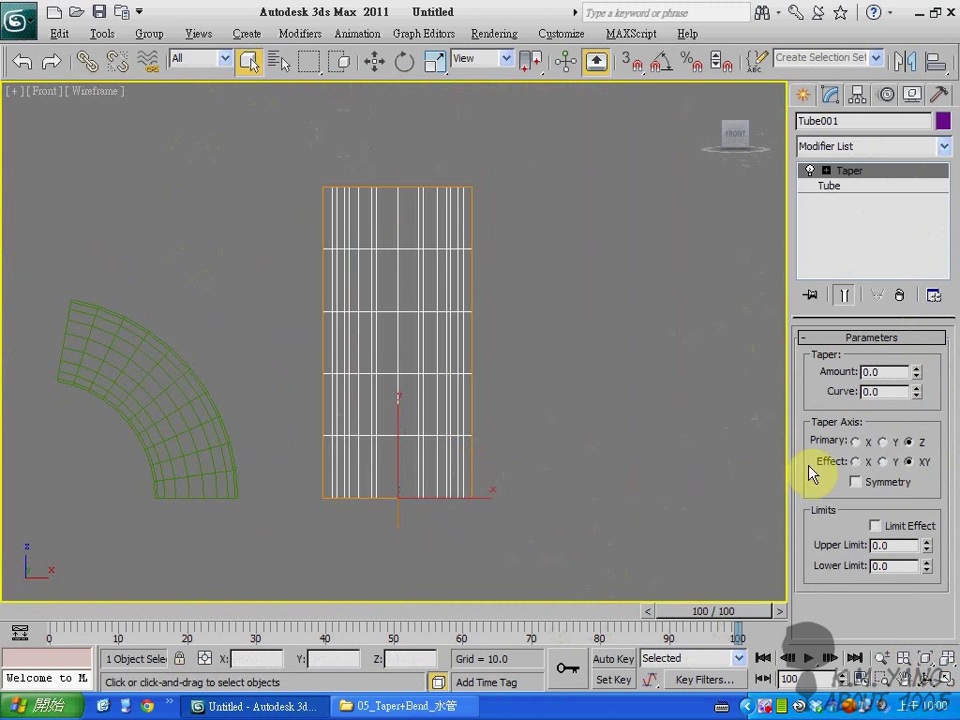
{"action": "left_click_drag", "start_coordinate": [917, 374], "coordinate": [921, 240]}
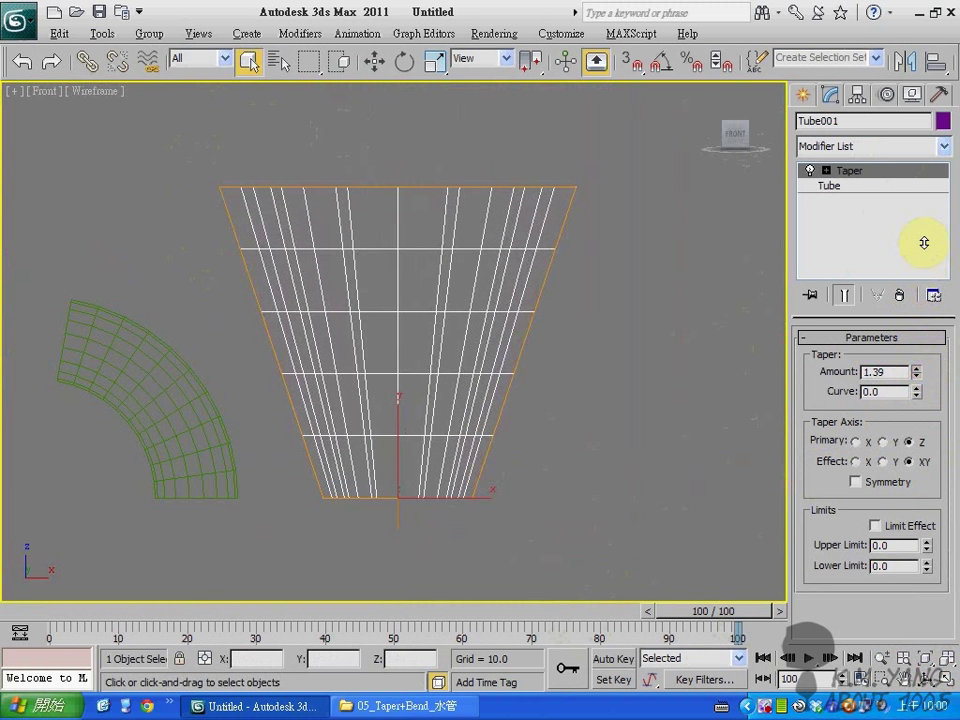
{"action": "left_click", "coordinate": [875, 526]}
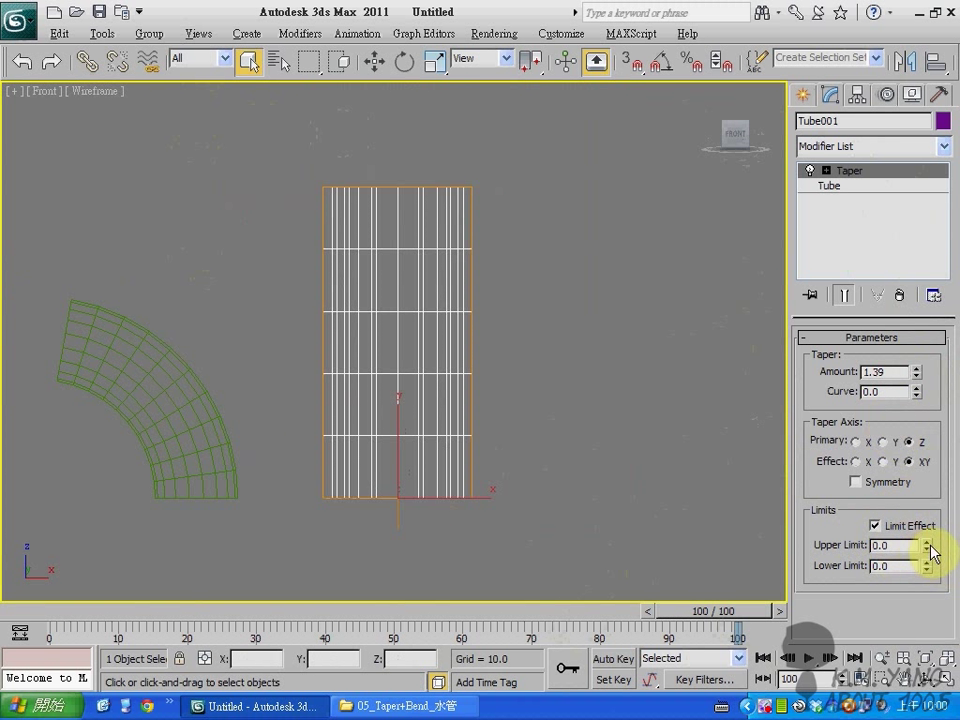
{"action": "left_click_drag", "start_coordinate": [930, 546], "coordinate": [952, 330]}
{"action": "left_click_drag", "start_coordinate": [948, 695], "coordinate": [955, 50]}
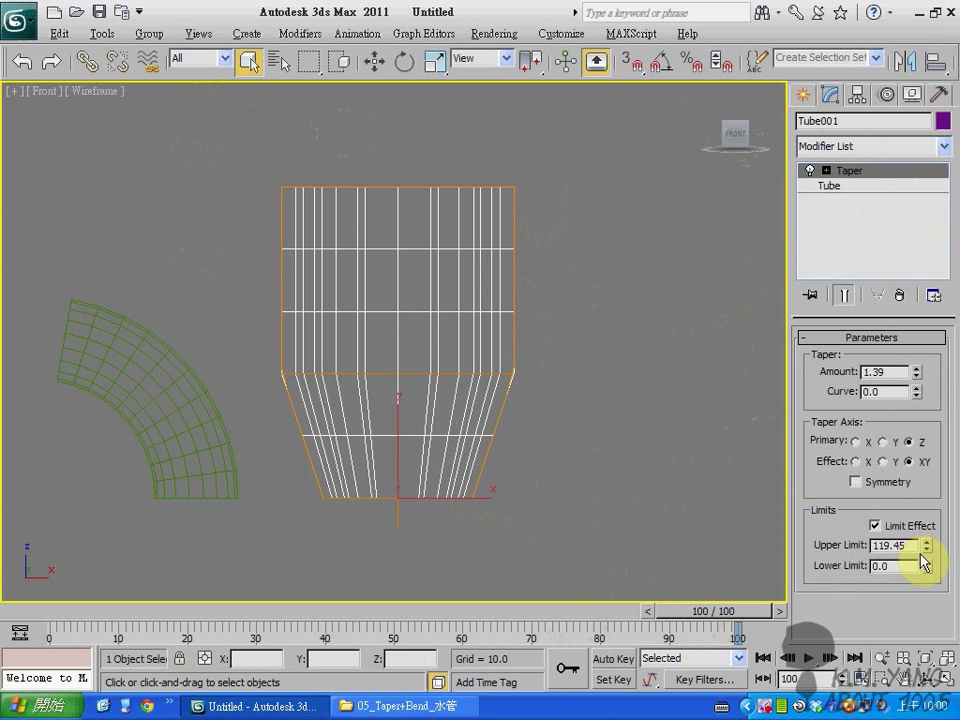
{"action": "left_click_drag", "start_coordinate": [928, 572], "coordinate": [953, 601]}
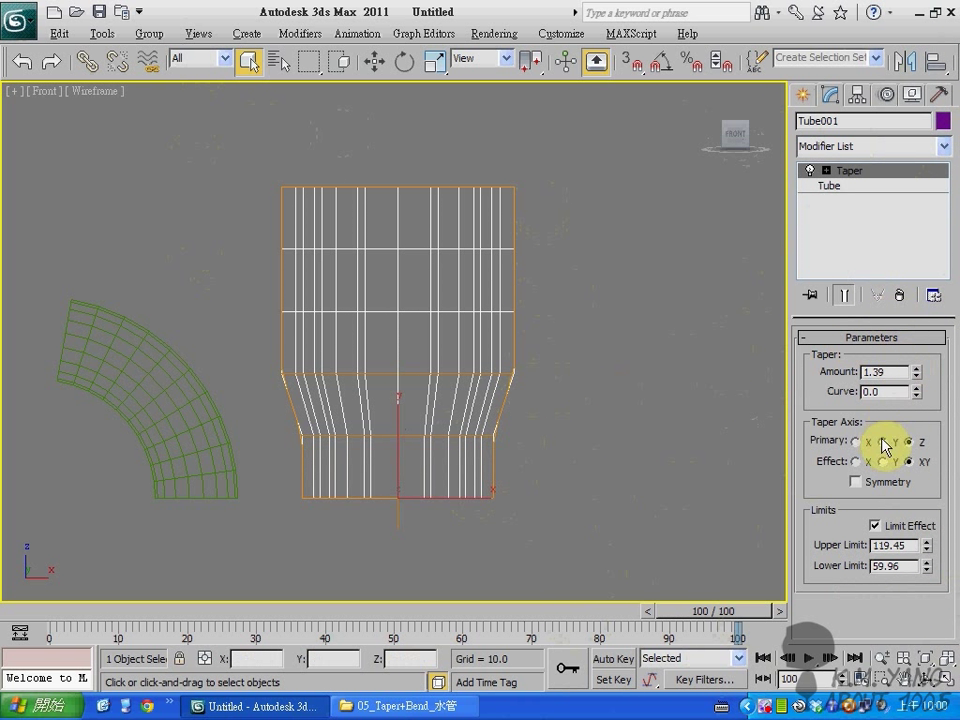
In a maximized Perspective view, turn on Edged Faces and raise the tube's Height Segments to 20
{"action": "left_click", "coordinate": [954, 664]}
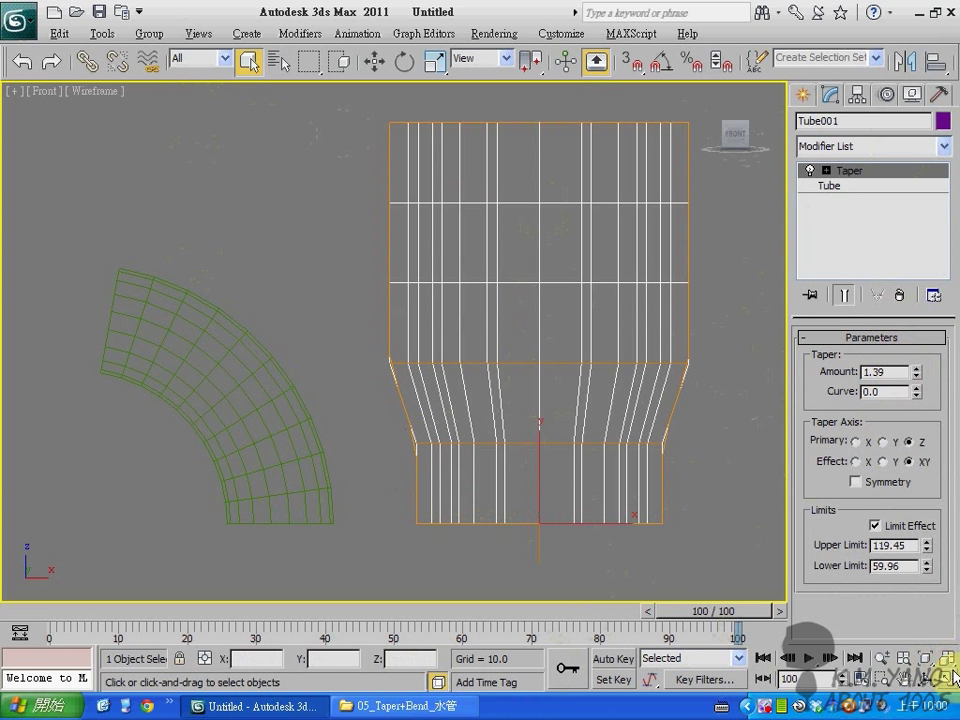
{"action": "left_click", "coordinate": [940, 683]}
{"action": "right_click", "coordinate": [690, 561]}
{"action": "left_click", "coordinate": [940, 683]}
{"action": "left_click", "coordinate": [922, 683]}
{"action": "left_click_drag", "start_coordinate": [775, 598], "coordinate": [326, 311]}
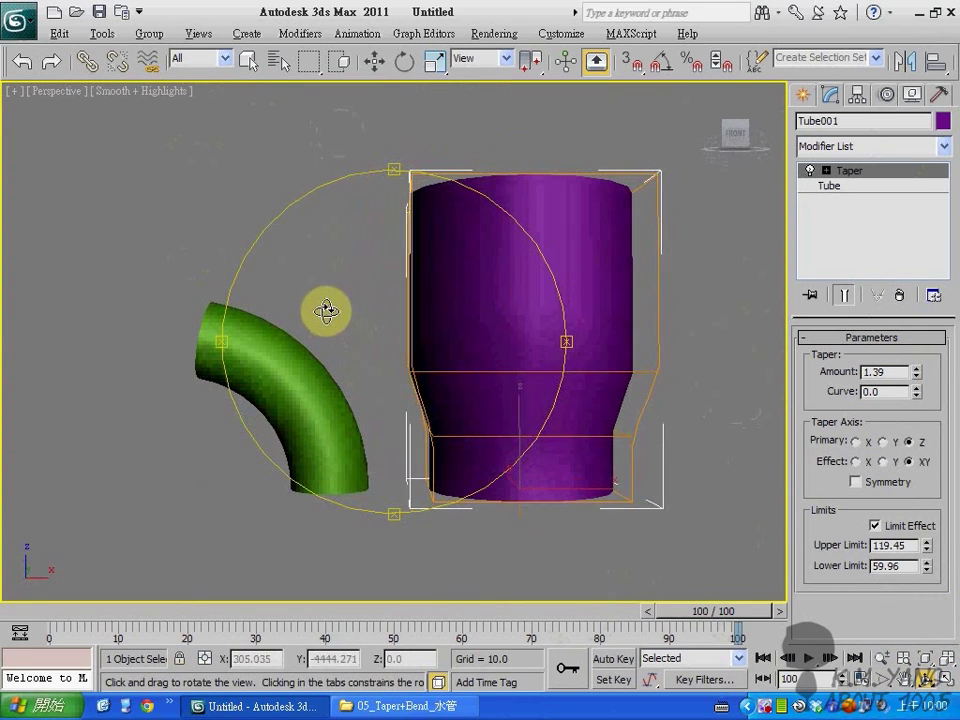
{"action": "left_click", "coordinate": [872, 186]}
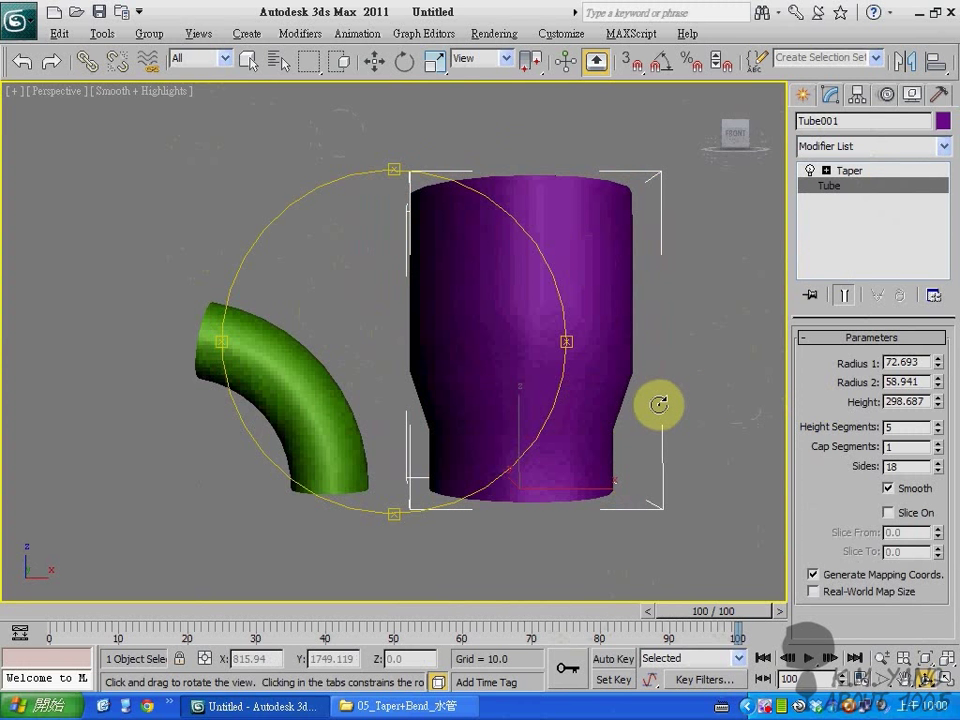
{"action": "key", "text": "F4"}
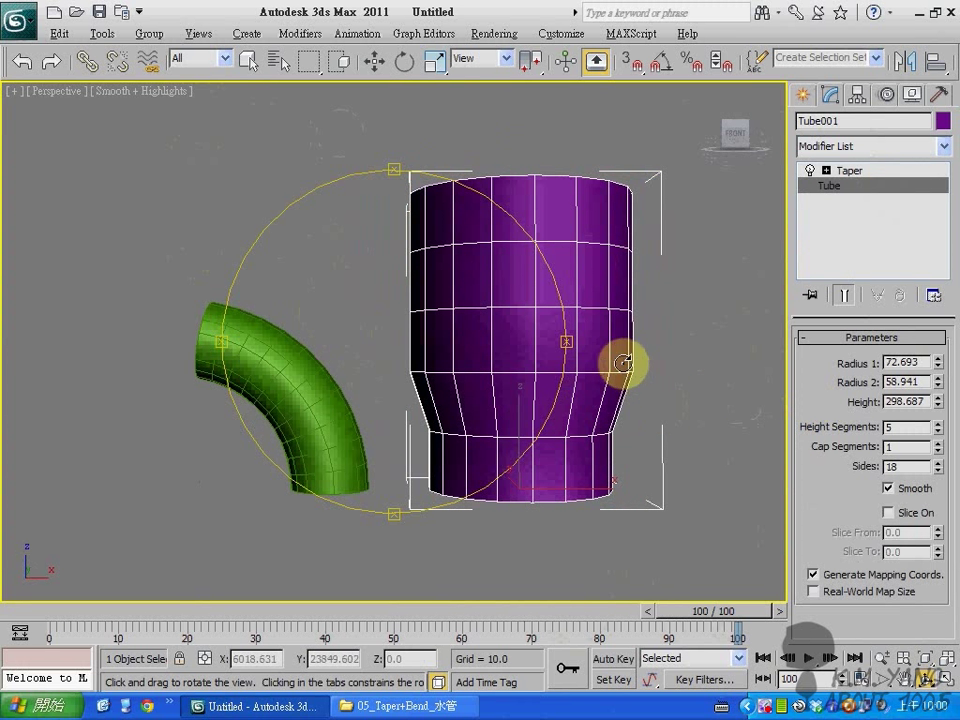
{"action": "middle_click_drag", "start_coordinate": [530, 407], "coordinate": [453, 410]}
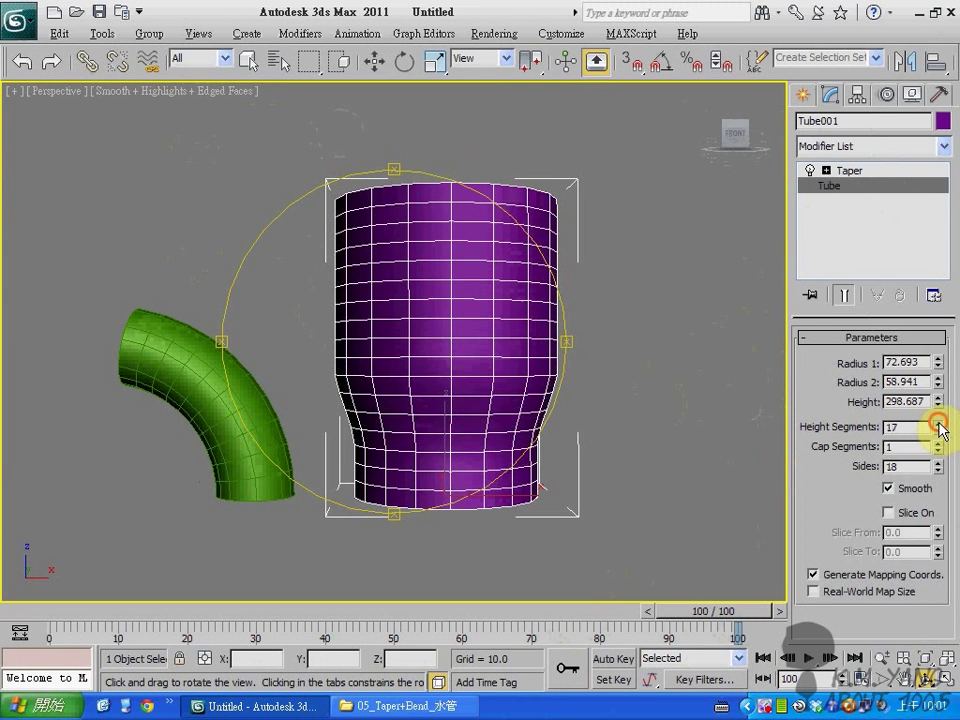
{"action": "left_click_drag", "start_coordinate": [502, 430], "coordinate": [602, 313]}
Give the purple tube's Taper a curve of 1.65 and set its primary axis to Z
{"action": "left_click", "coordinate": [862, 173]}
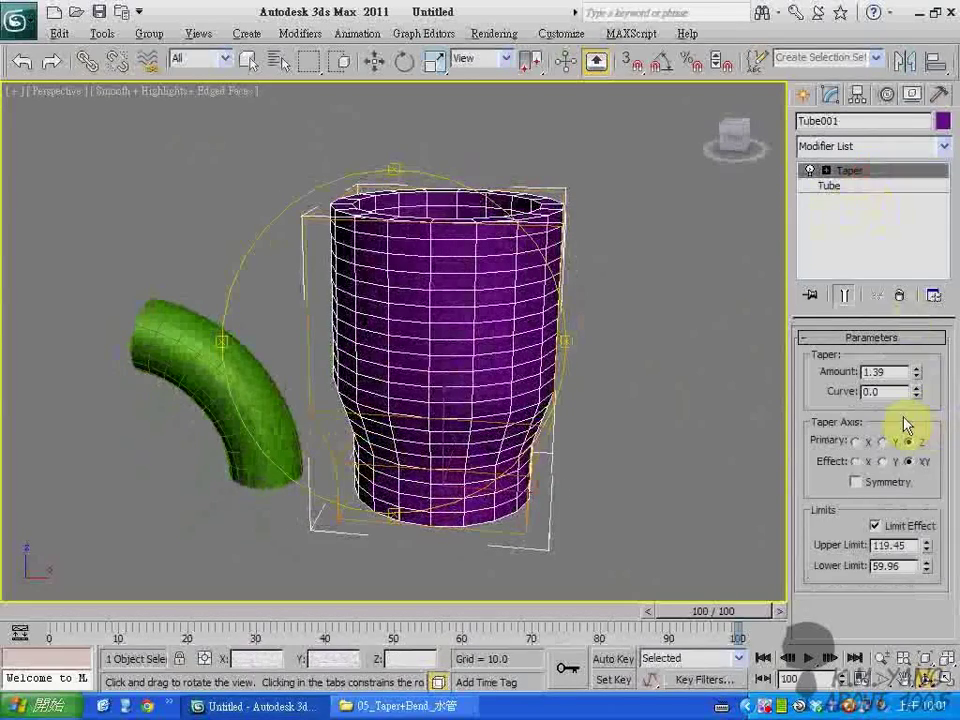
{"action": "left_click_drag", "start_coordinate": [920, 400], "coordinate": [940, 236]}
{"action": "left_click", "coordinate": [882, 441]}
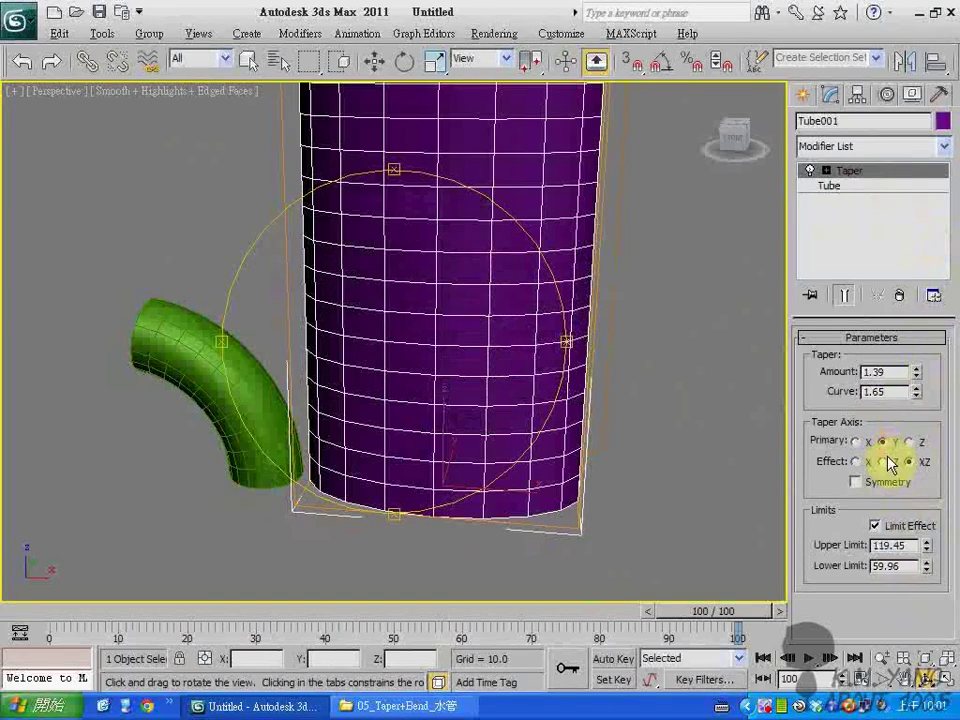
{"action": "left_click_drag", "start_coordinate": [430, 300], "coordinate": [542, 429]}
{"action": "left_click", "coordinate": [867, 445]}
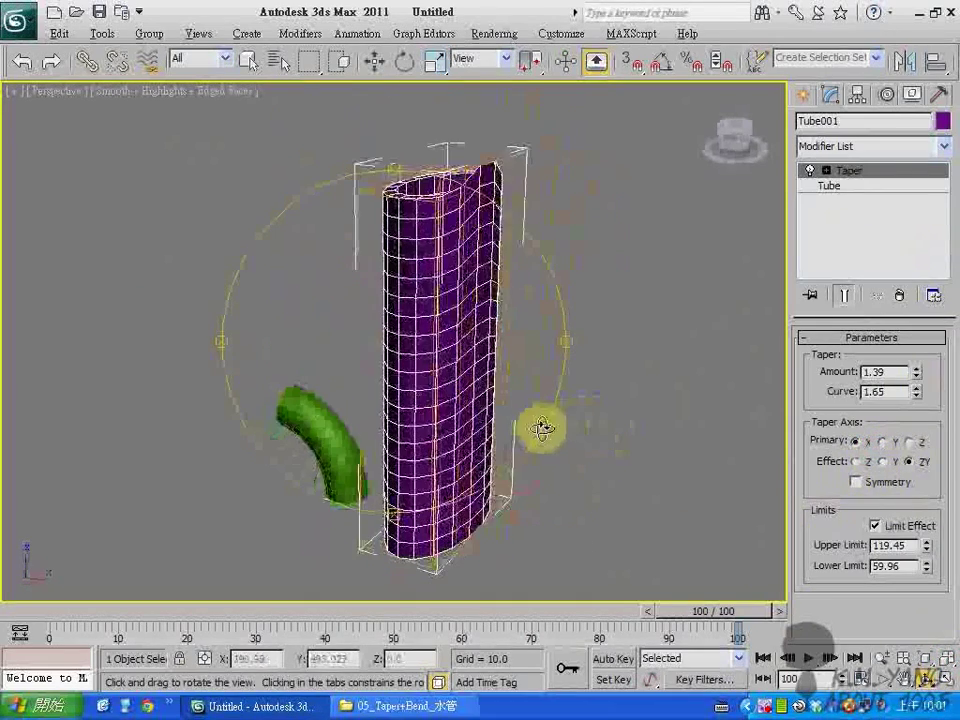
{"action": "left_click", "coordinate": [856, 461]}
{"action": "left_click_drag", "start_coordinate": [428, 374], "coordinate": [450, 439]}
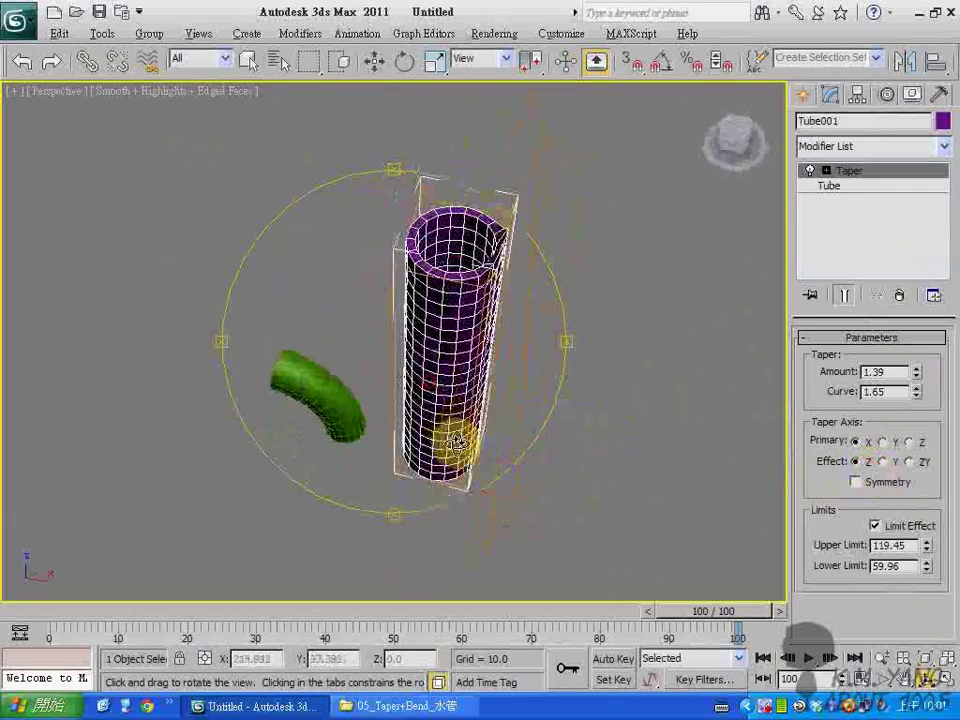
{"action": "left_click", "coordinate": [886, 462]}
{"action": "left_click_drag", "start_coordinate": [230, 320], "coordinate": [440, 370]}
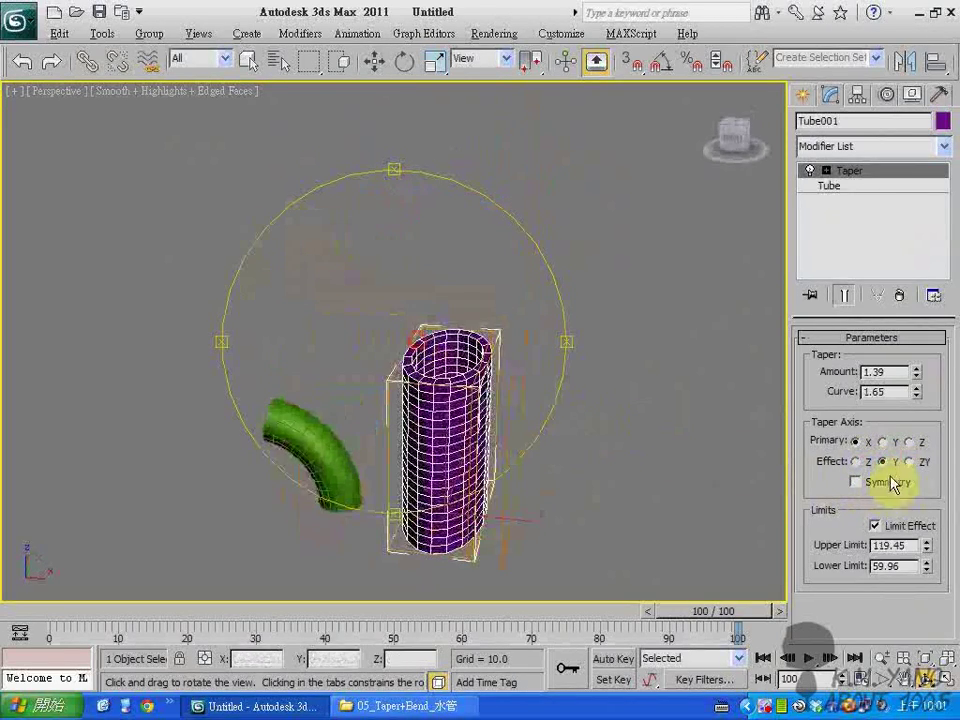
{"action": "left_click", "coordinate": [908, 461]}
{"action": "left_click_drag", "start_coordinate": [472, 430], "coordinate": [492, 445]}
{"action": "left_click", "coordinate": [908, 441]}
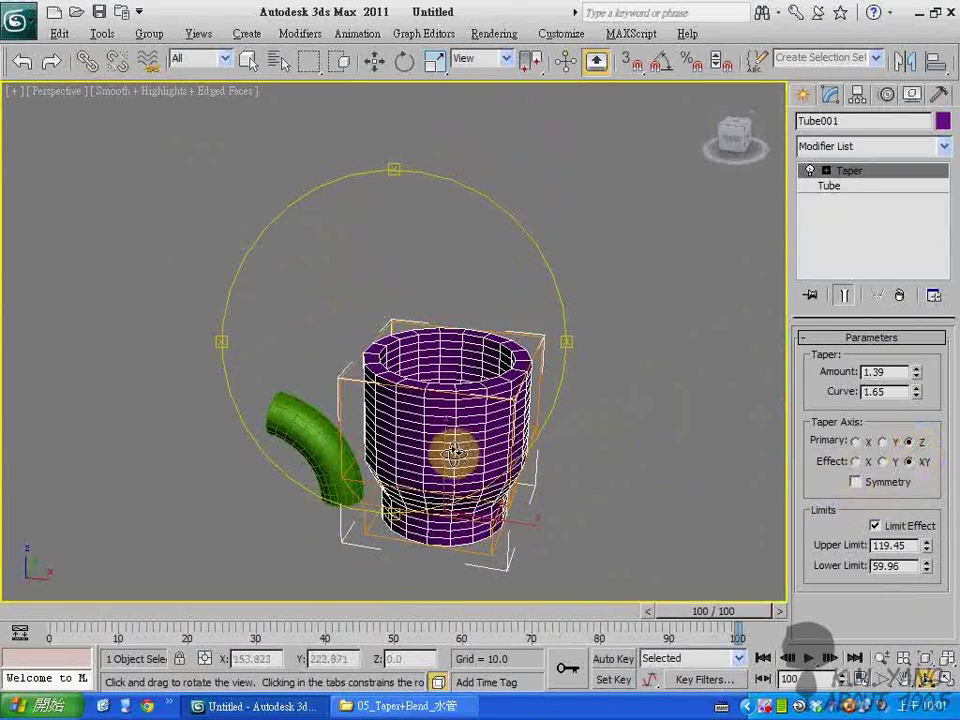
Orbit the Perspective view around the flared cup, then restore the four-view layout
{"action": "middle_click_drag", "start_coordinate": [456, 455], "coordinate": [448, 377]}
{"action": "scroll", "coordinate": [448, 377], "scroll_direction": "up", "scroll_amount": 2}
{"action": "left_click_drag", "start_coordinate": [420, 456], "coordinate": [432, 364]}
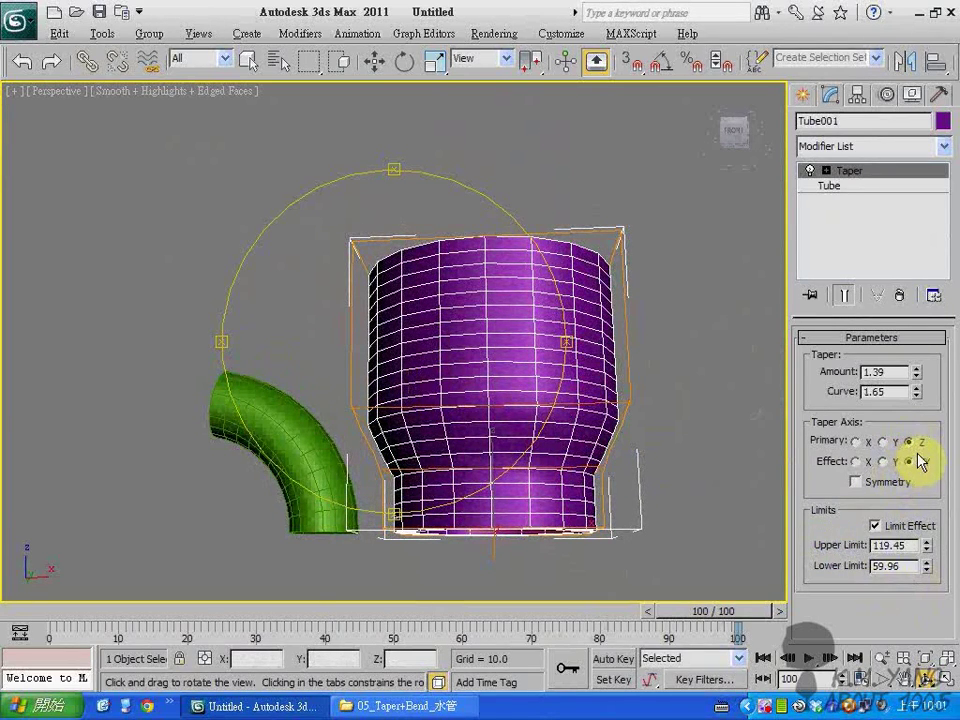
{"action": "left_click_drag", "start_coordinate": [520, 456], "coordinate": [467, 519]}
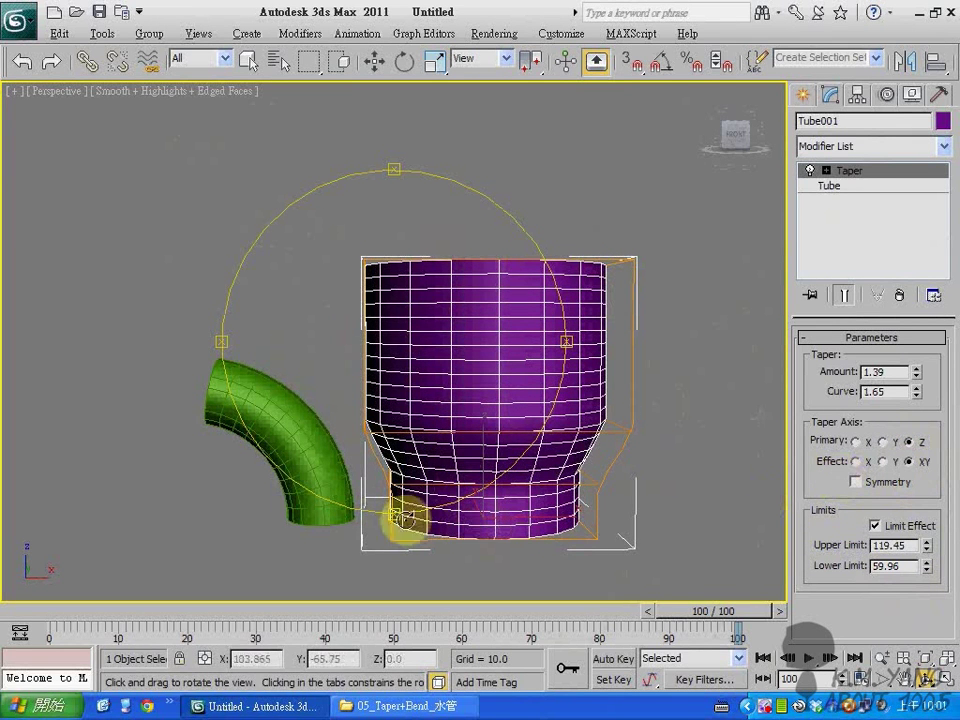
{"action": "left_click_drag", "start_coordinate": [422, 470], "coordinate": [480, 500]}
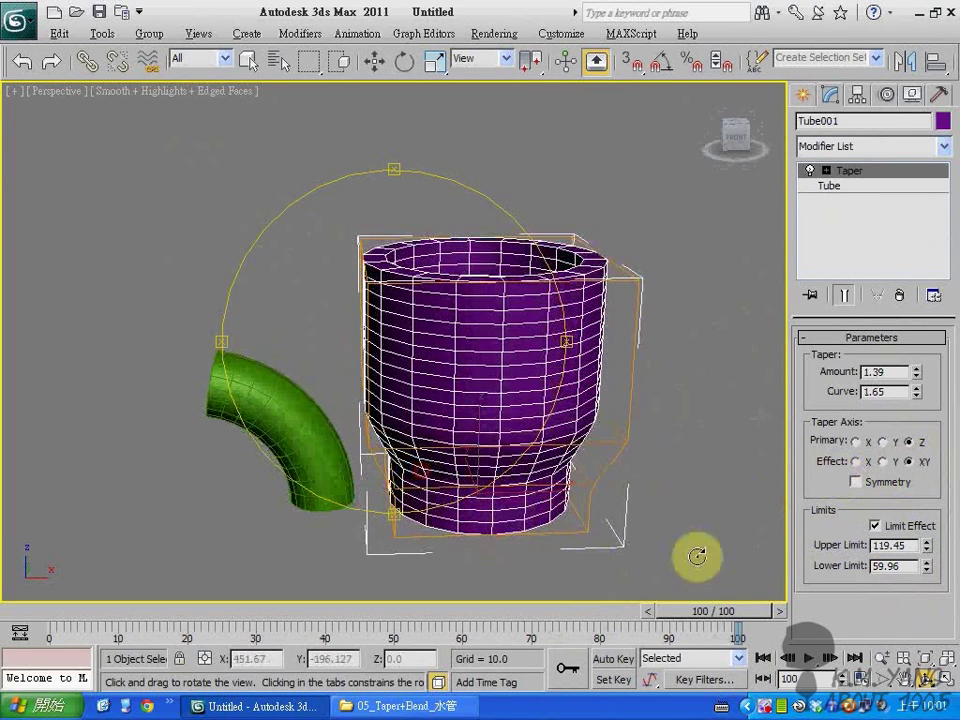
{"action": "left_click", "coordinate": [946, 662]}
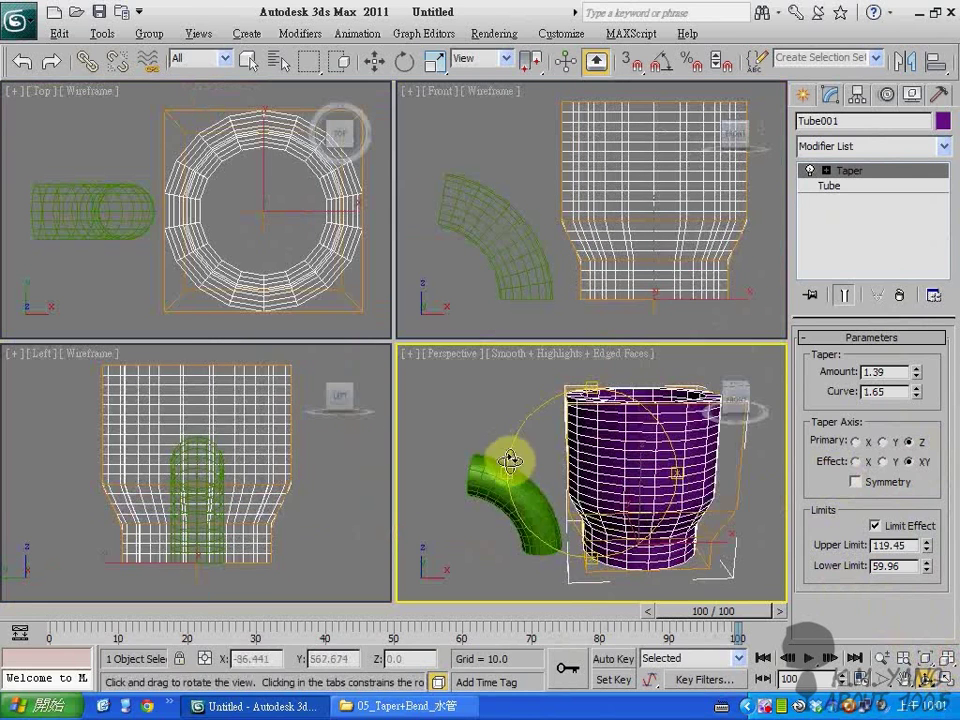
Drag-select the purple cup and green bent tube in the Front view and delete both
{"action": "left_click_drag", "start_coordinate": [510, 454], "coordinate": [561, 497]}
{"action": "right_click", "coordinate": [600, 508]}
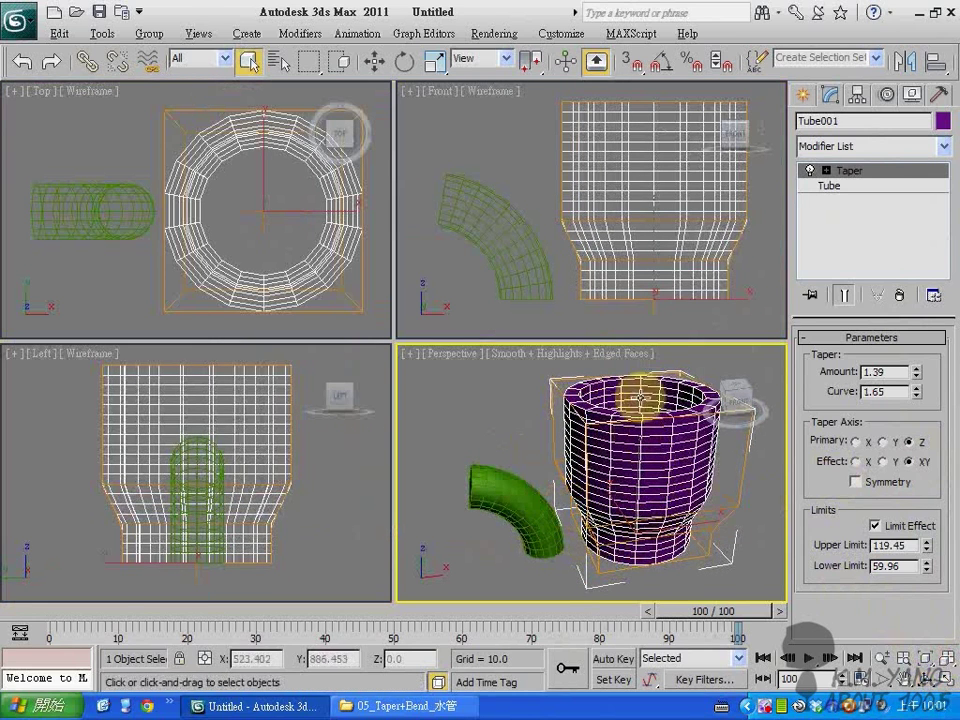
{"action": "left_click", "coordinate": [425, 384]}
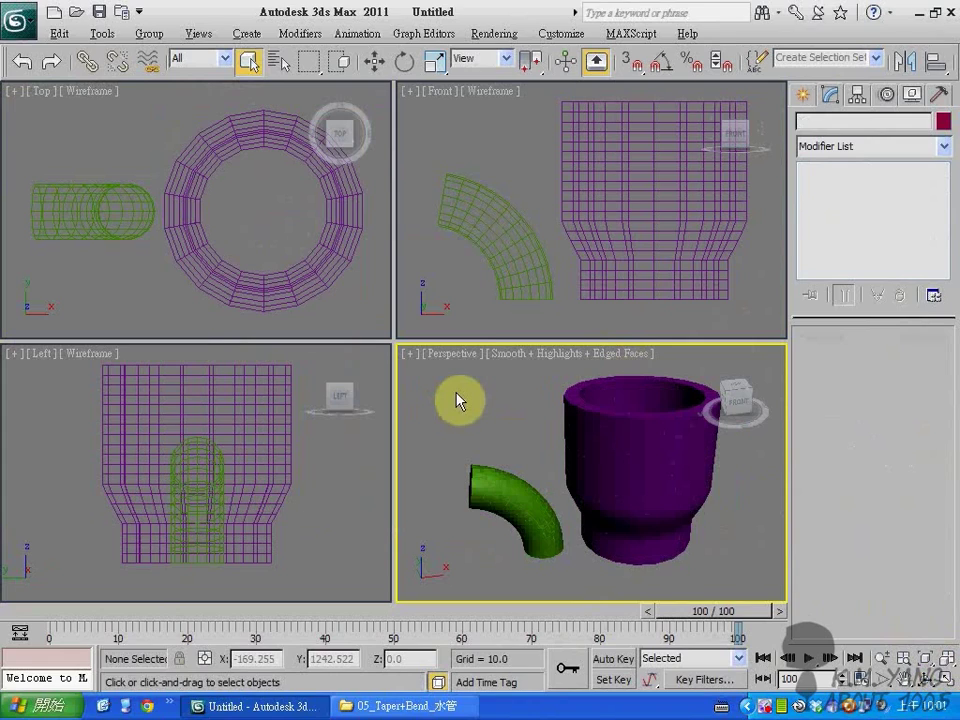
{"action": "middle_click_drag", "start_coordinate": [643, 546], "coordinate": [655, 410]}
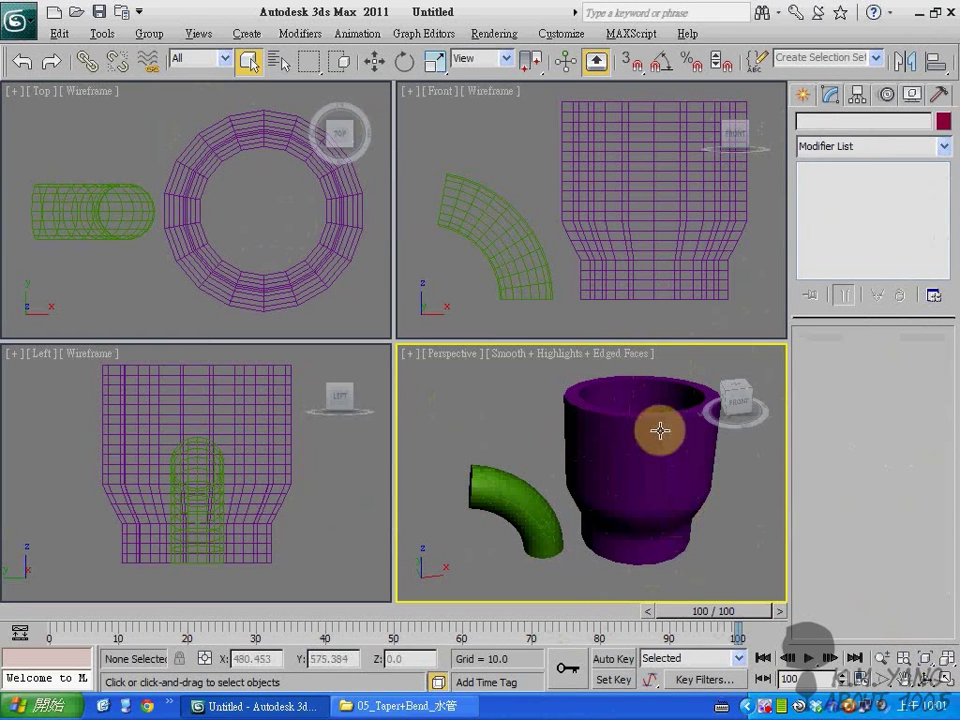
{"action": "left_click", "coordinate": [636, 495]}
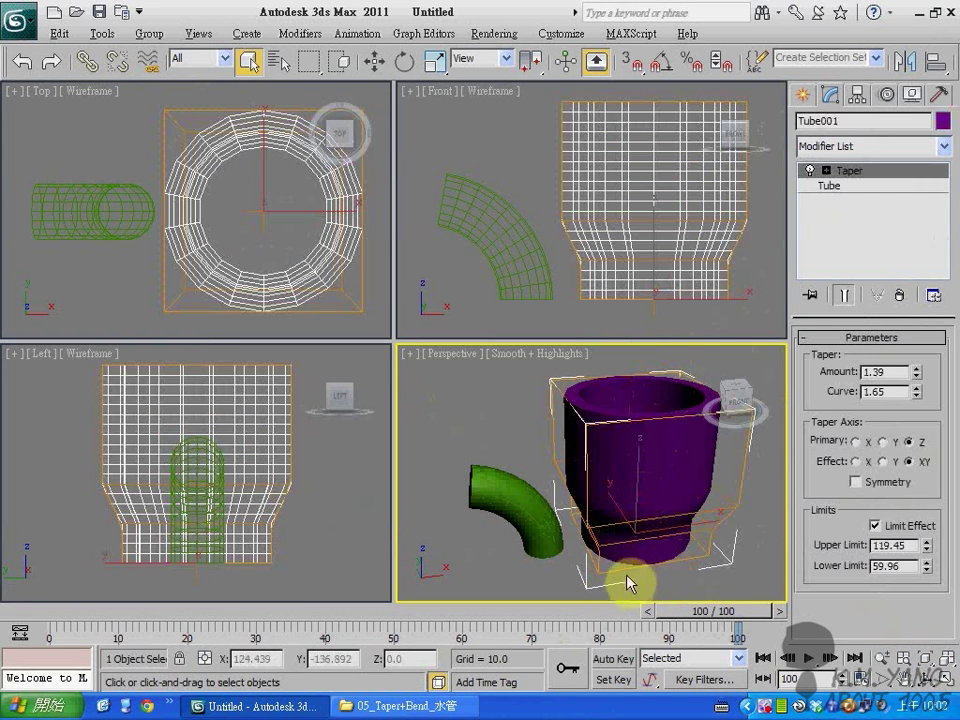
{"action": "left_click", "coordinate": [375, 62]}
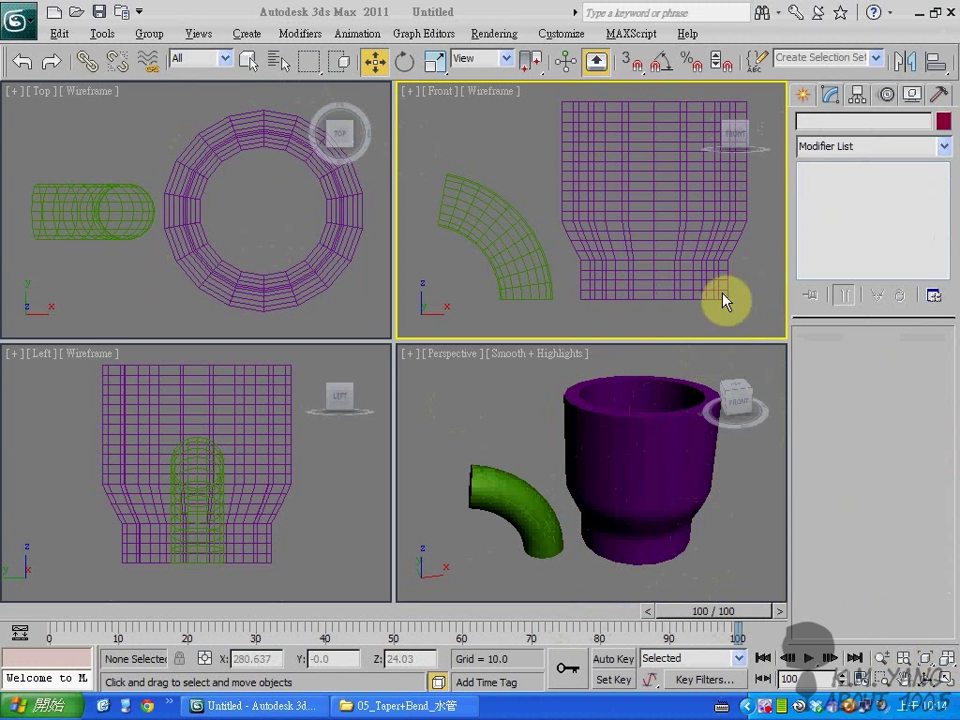
{"action": "left_click_drag", "start_coordinate": [662, 321], "coordinate": [509, 287]}
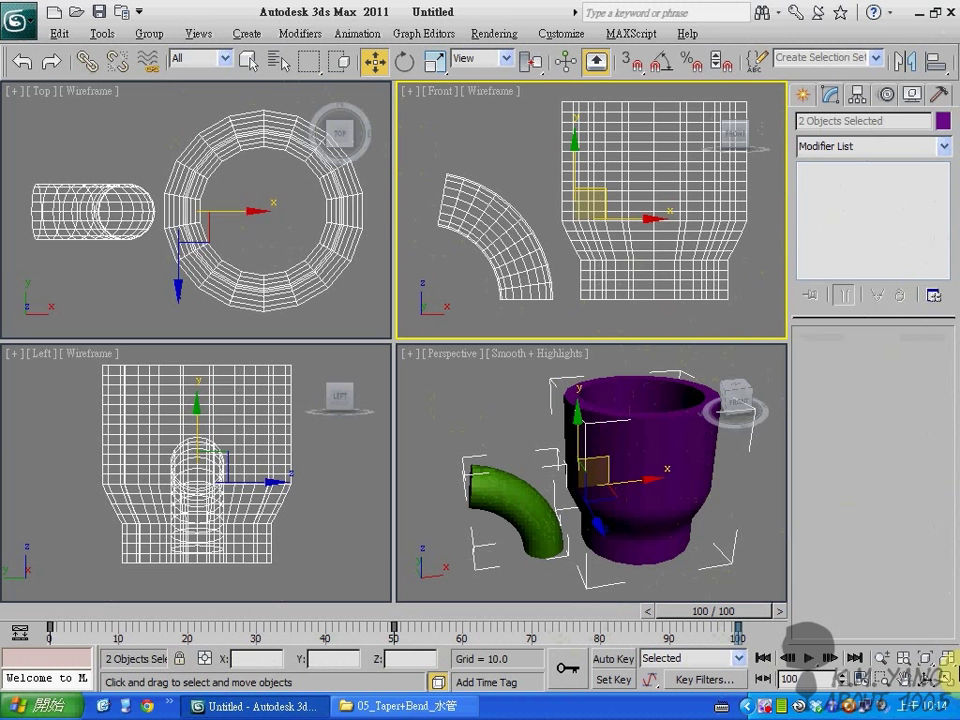
{"action": "key", "text": "Delete"}
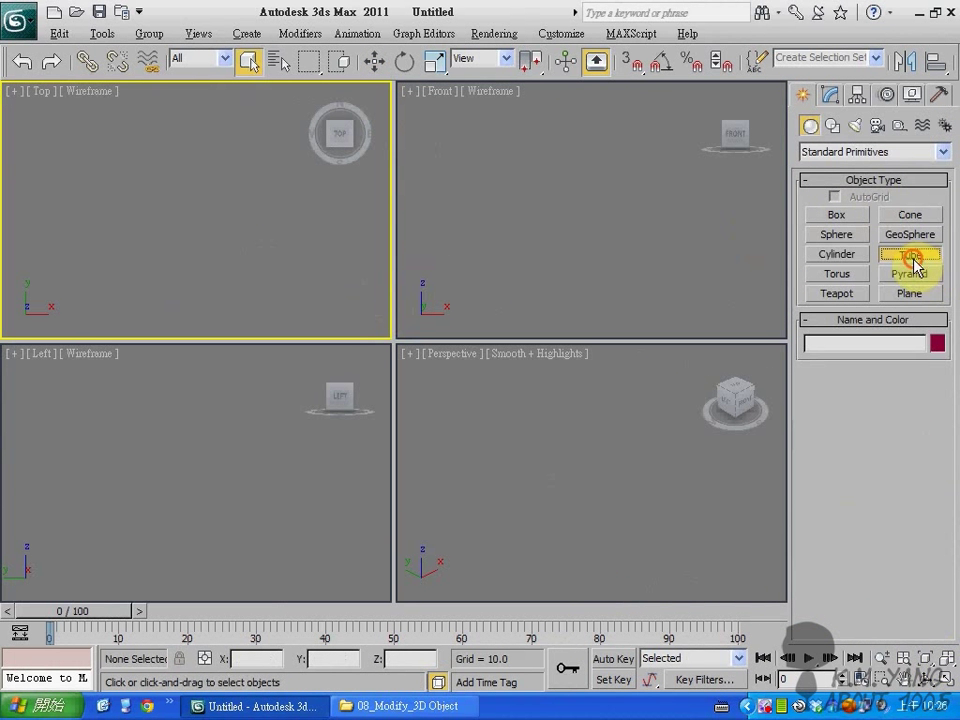
Draw a new Tube primitive in the Top view and fit it in all views
{"action": "left_click", "coordinate": [912, 256]}
{"action": "mouse_move", "coordinate": [177, 213]}
{"action": "left_mouse_down"}
{"action": "mouse_move", "coordinate": [189, 216]}
{"action": "mouse_move", "coordinate": [180, 232]}
{"action": "mouse_move", "coordinate": [178, 224]}
{"action": "left_mouse_up"}
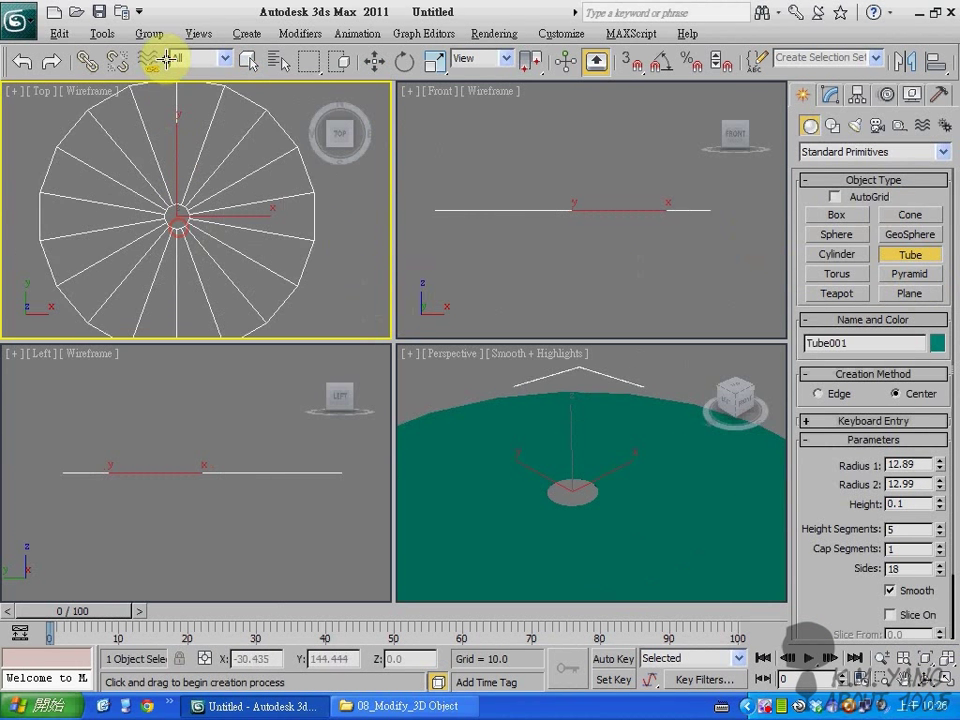
{"action": "left_click", "coordinate": [191, 210]}
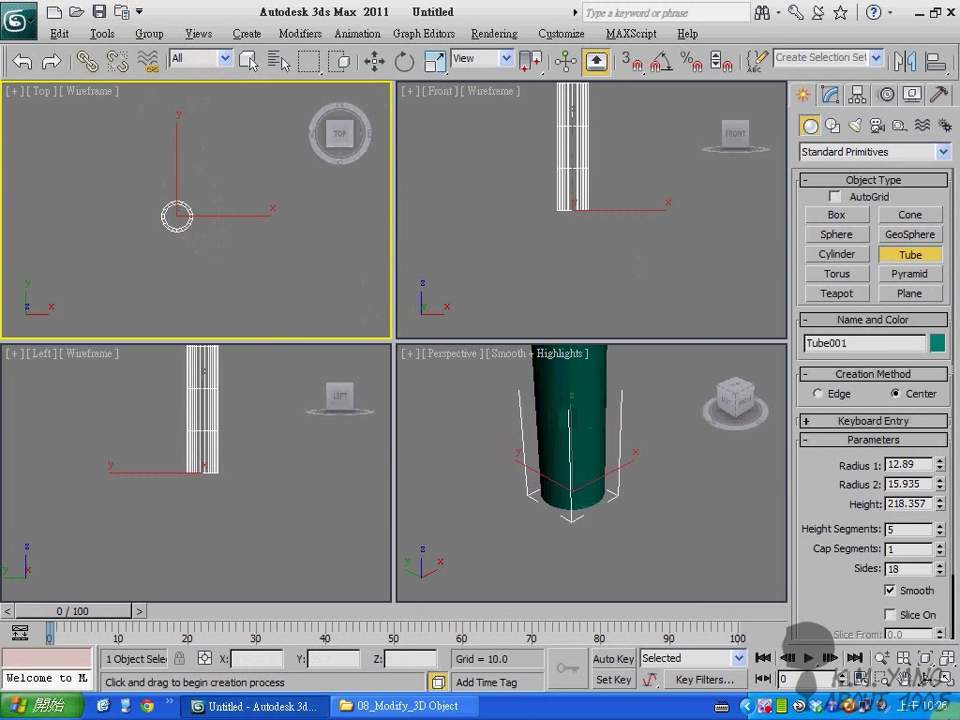
{"action": "left_click", "coordinate": [948, 658]}
{"action": "left_click", "coordinate": [842, 92]}
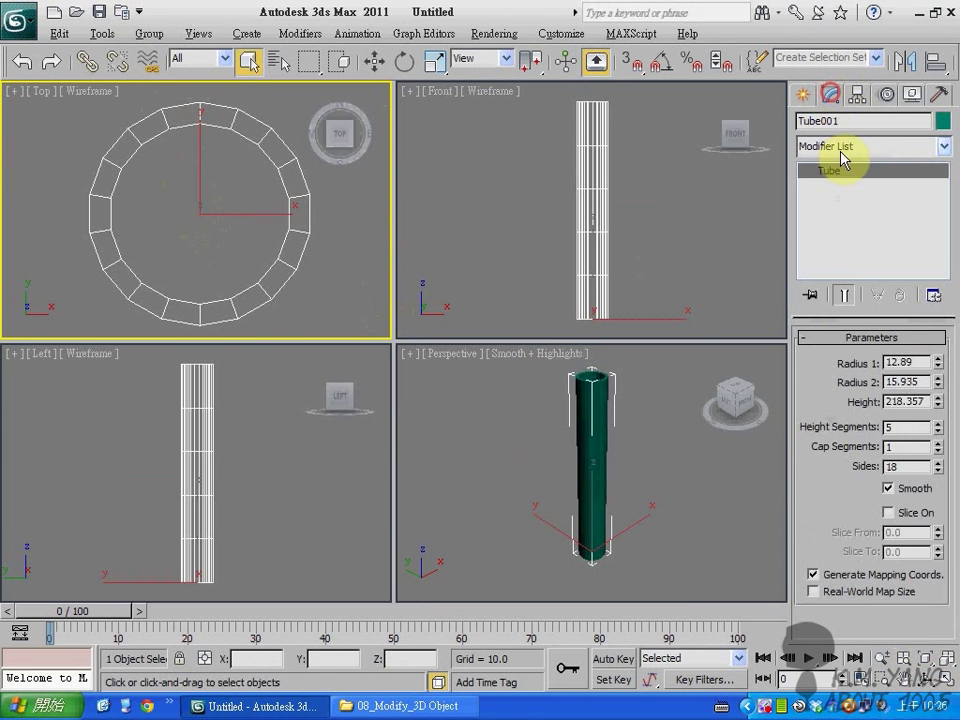
{"action": "left_click_drag", "start_coordinate": [938, 405], "coordinate": [947, 255]}
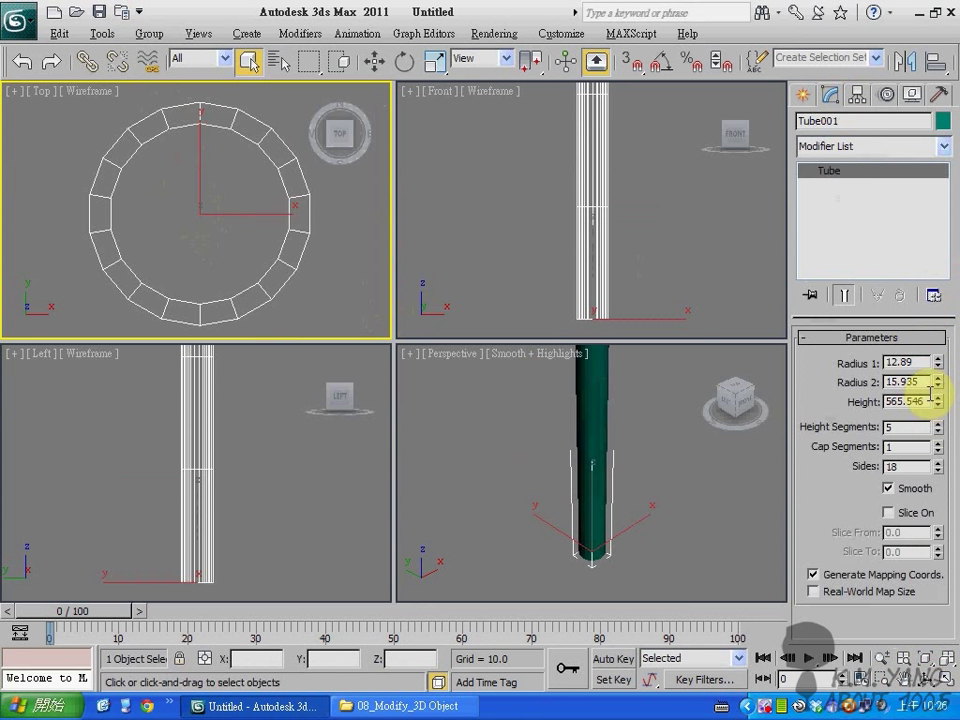
Set the tube's Radius 1 to 10, Radius 2 to 13 and Height to 500
{"action": "left_click_drag", "start_coordinate": [919, 363], "coordinate": [830, 364]}
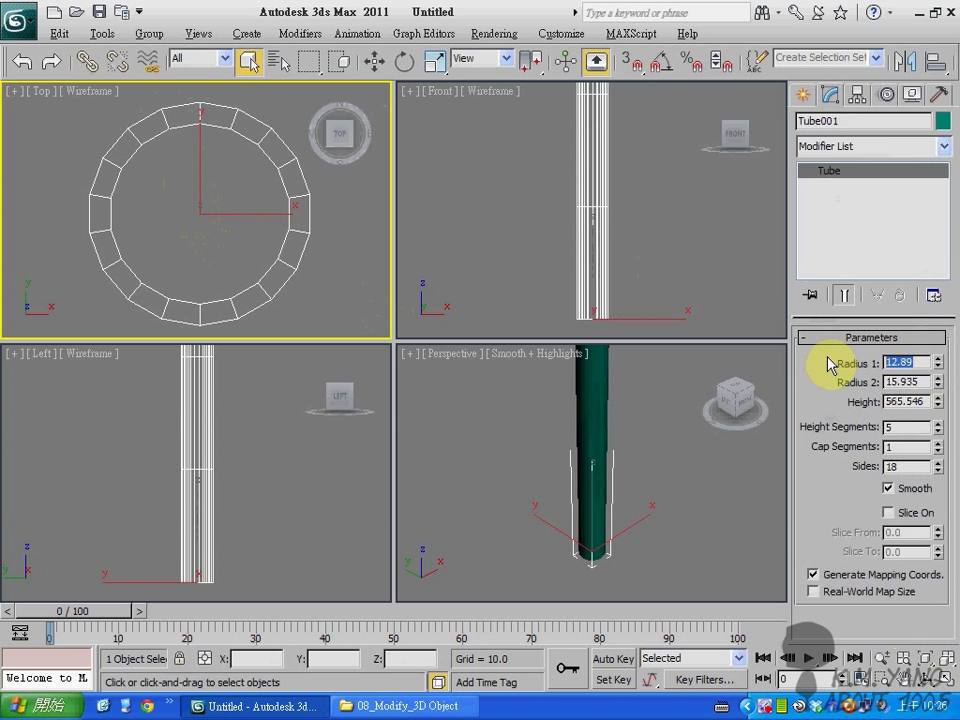
{"action": "type", "text": "10"}
{"action": "key", "text": "Return"}
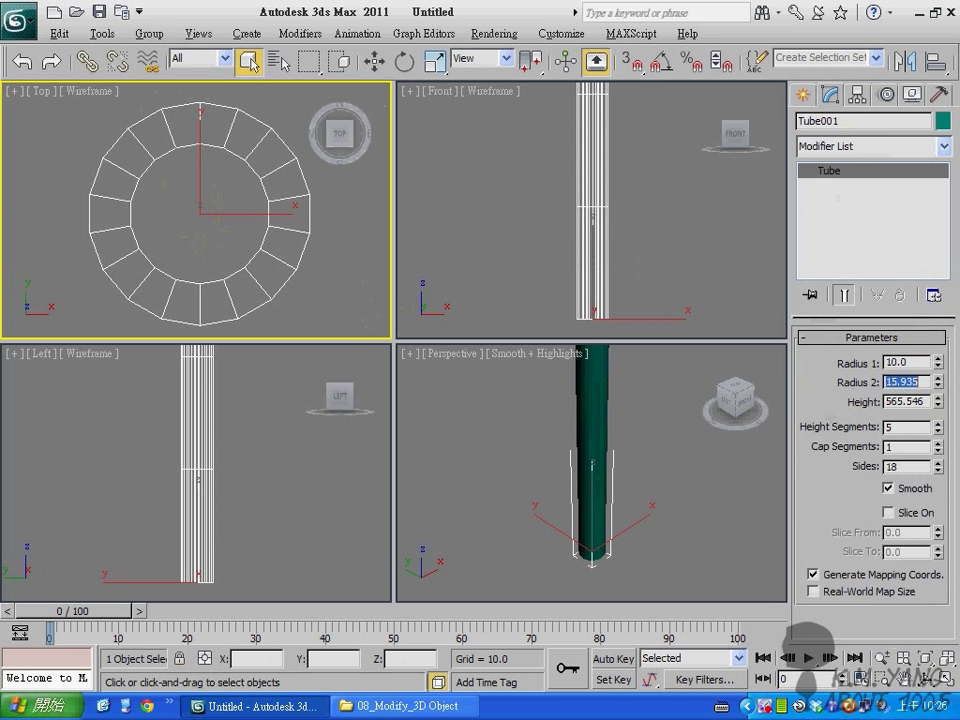
{"action": "type", "text": "13"}
{"action": "key", "text": "Return"}
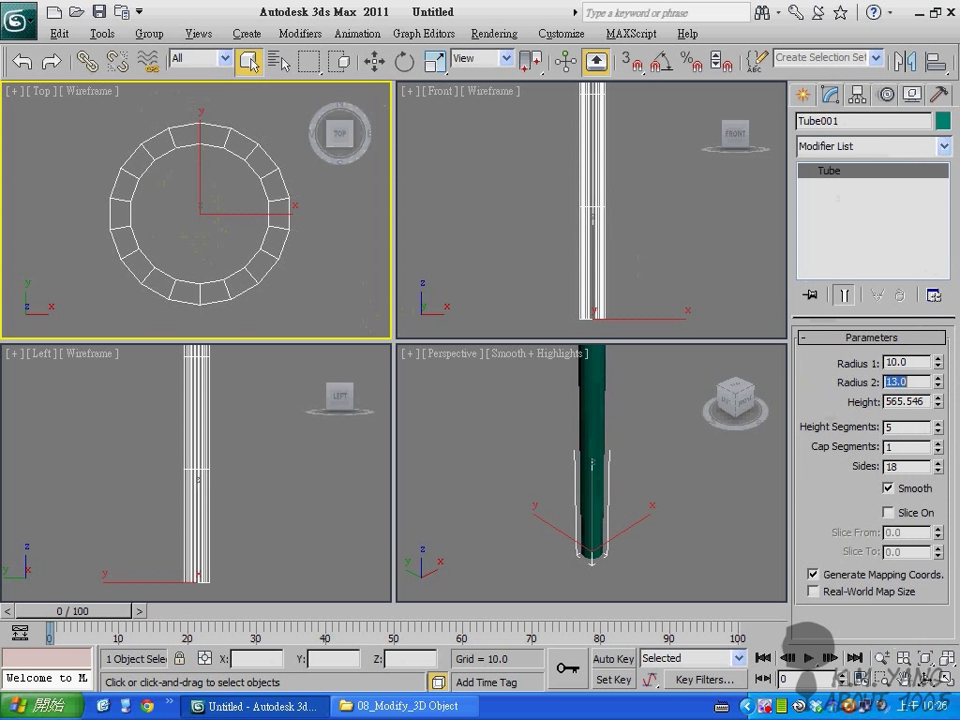
{"action": "left_click_drag", "start_coordinate": [905, 401], "coordinate": [826, 393]}
{"action": "type", "text": "500.0"}
{"action": "left_click", "coordinate": [946, 658]}
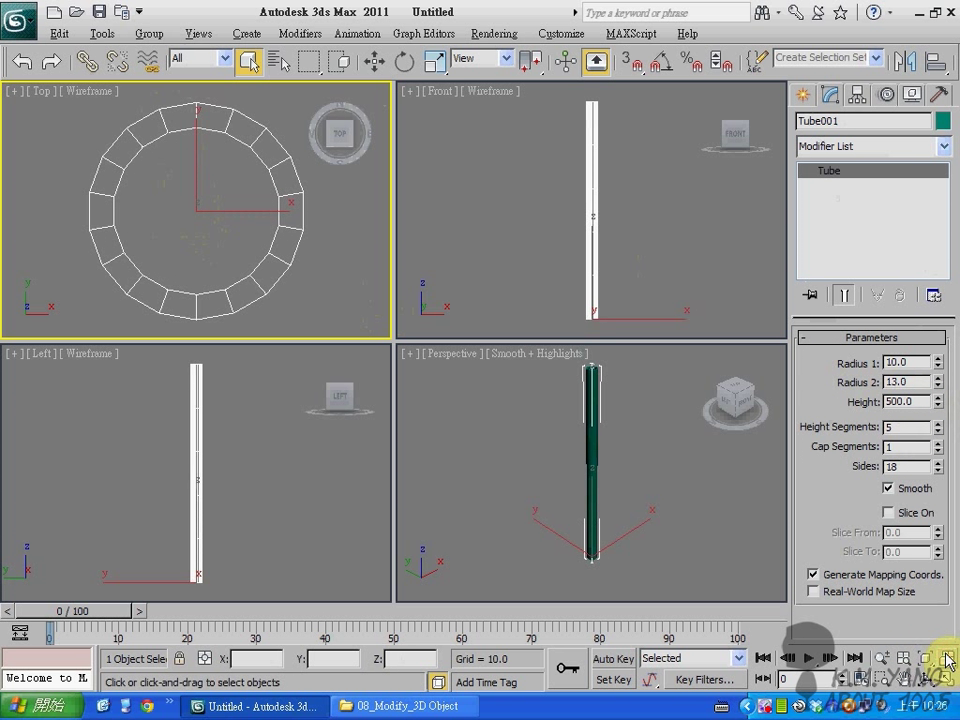
{"action": "left_click", "coordinate": [650, 273]}
{"action": "left_click", "coordinate": [593, 287]}
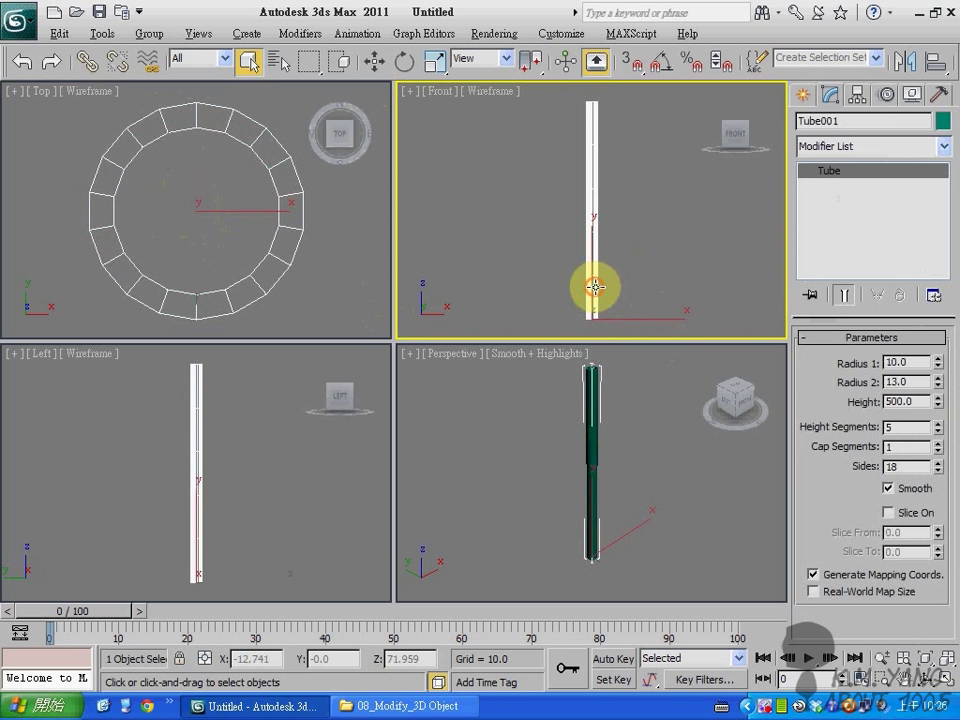
{"action": "left_click", "coordinate": [940, 147]}
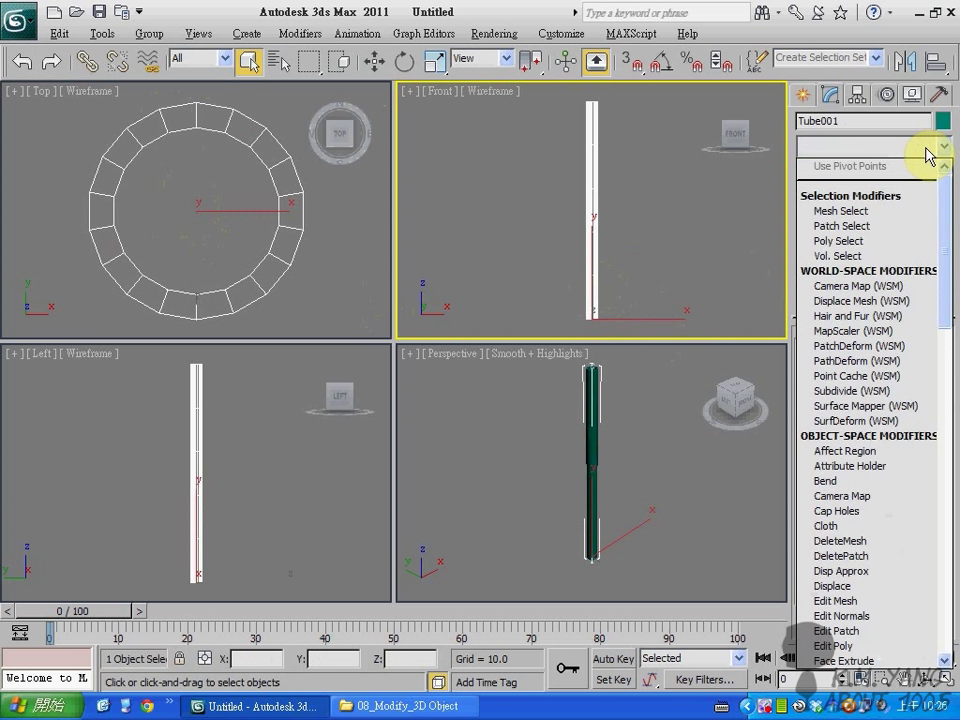
Add a Taper modifier to Tube001 with an Amount of 10
{"action": "key", "text": "t"}
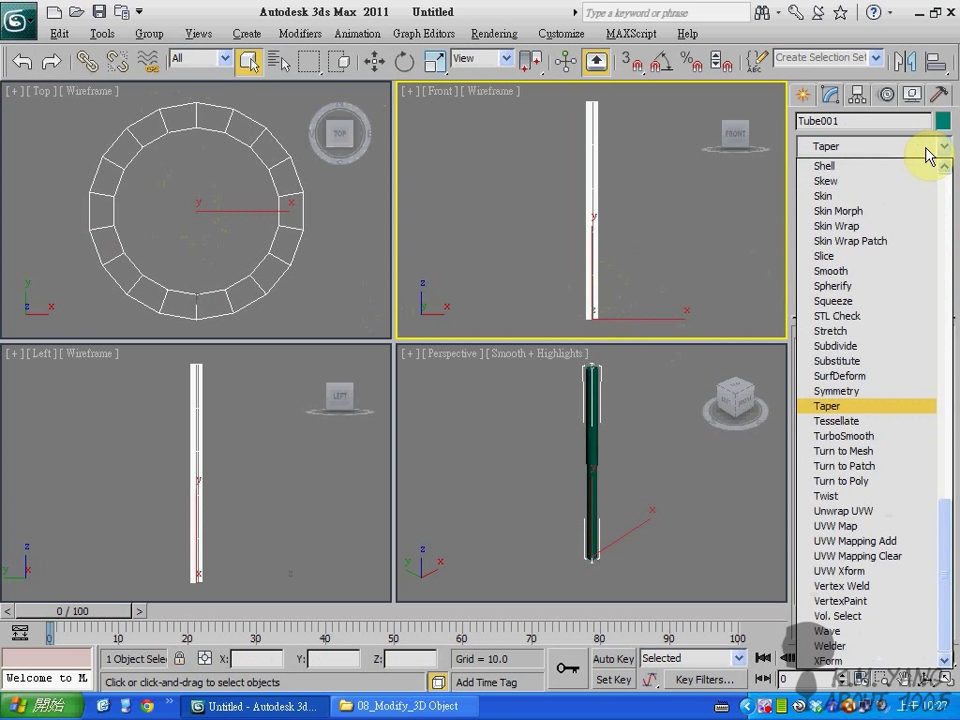
{"action": "left_click", "coordinate": [843, 414]}
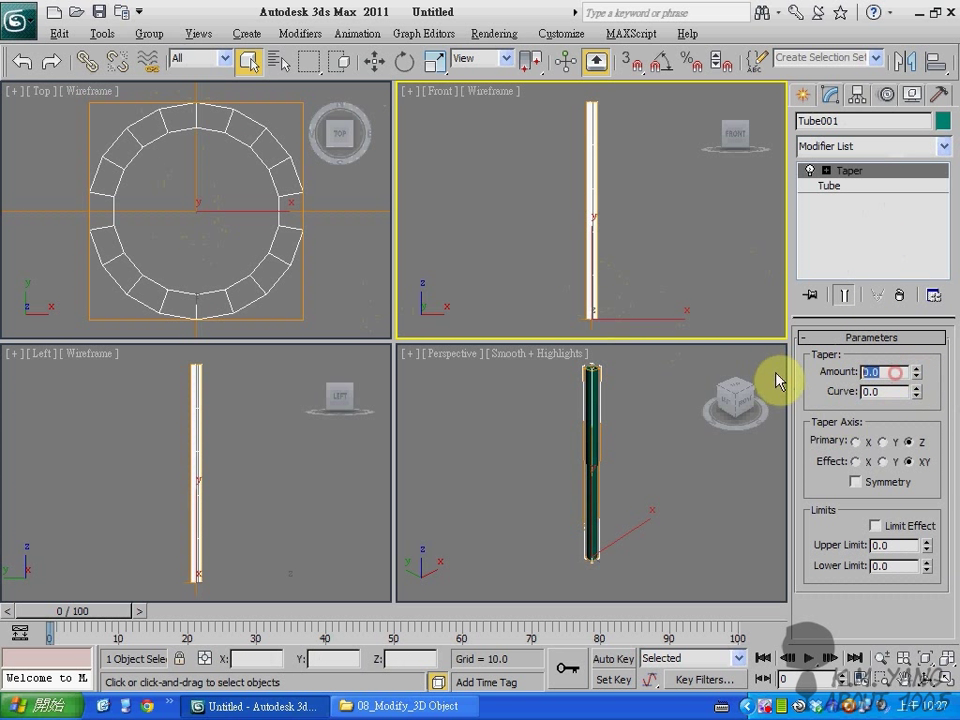
{"action": "type", "text": "10"}
{"action": "key", "text": "Return"}
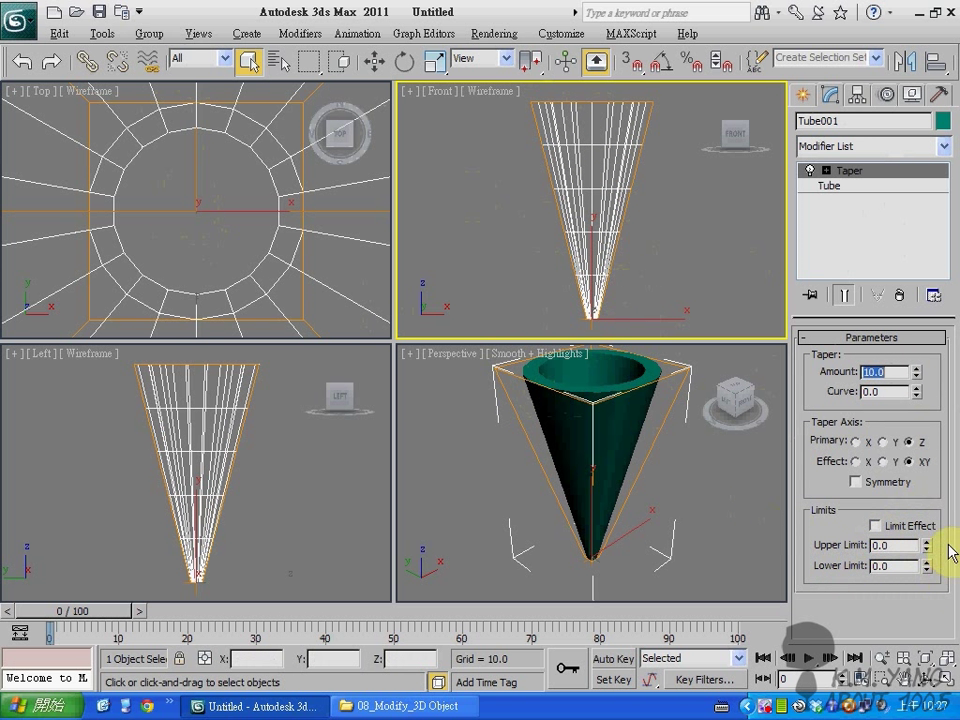
Turn on the Taper's Limit Effect and set its Upper Limit to 20
{"action": "left_click", "coordinate": [877, 526]}
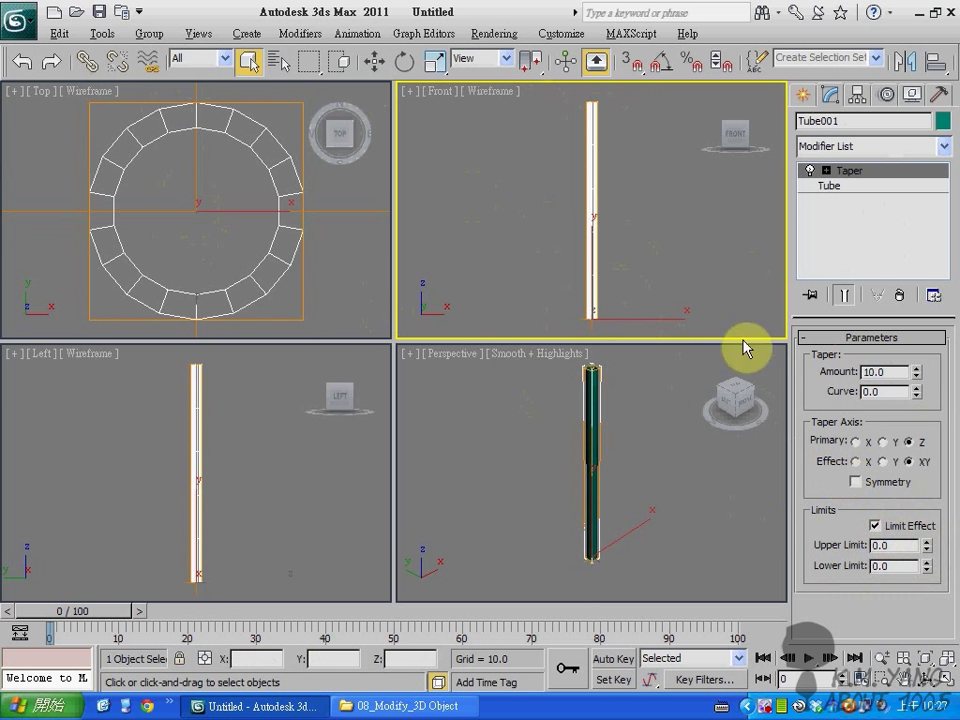
{"action": "left_click", "coordinate": [946, 705]}
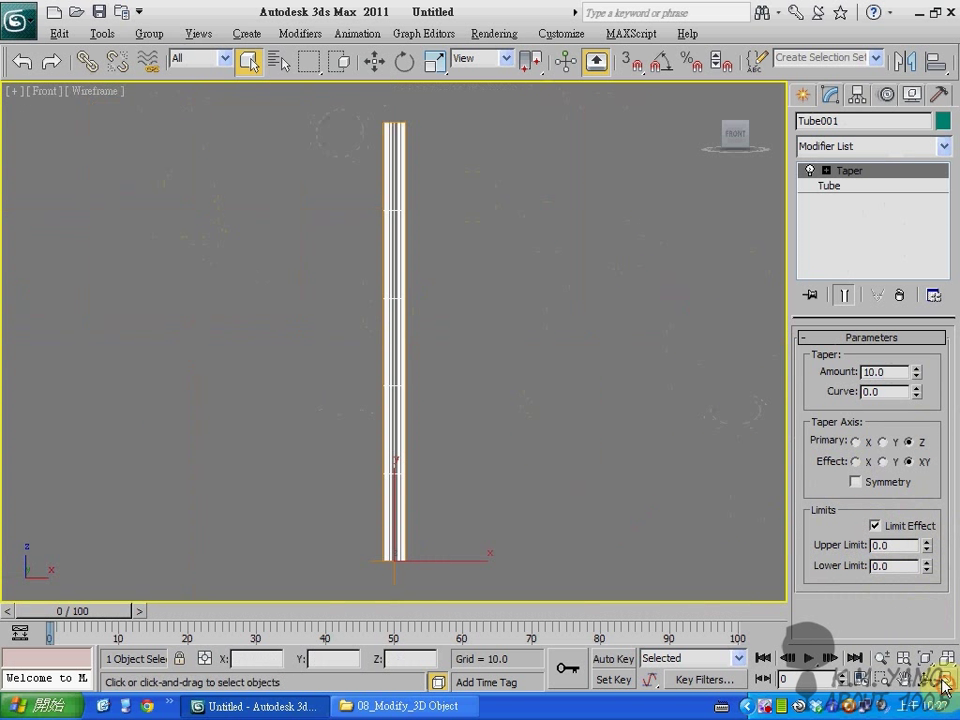
{"action": "double_click", "coordinate": [880, 545]}
{"action": "type", "text": "10"}
{"action": "key", "text": "Return"}
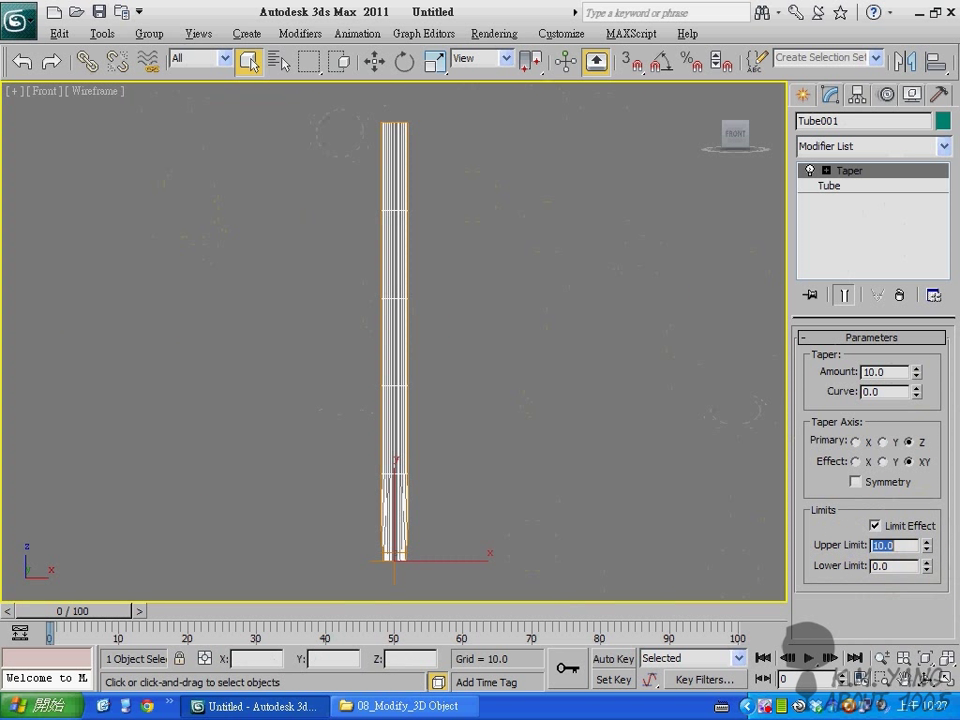
{"action": "scroll", "coordinate": [420, 454], "scroll_direction": "up", "scroll_amount": 10}
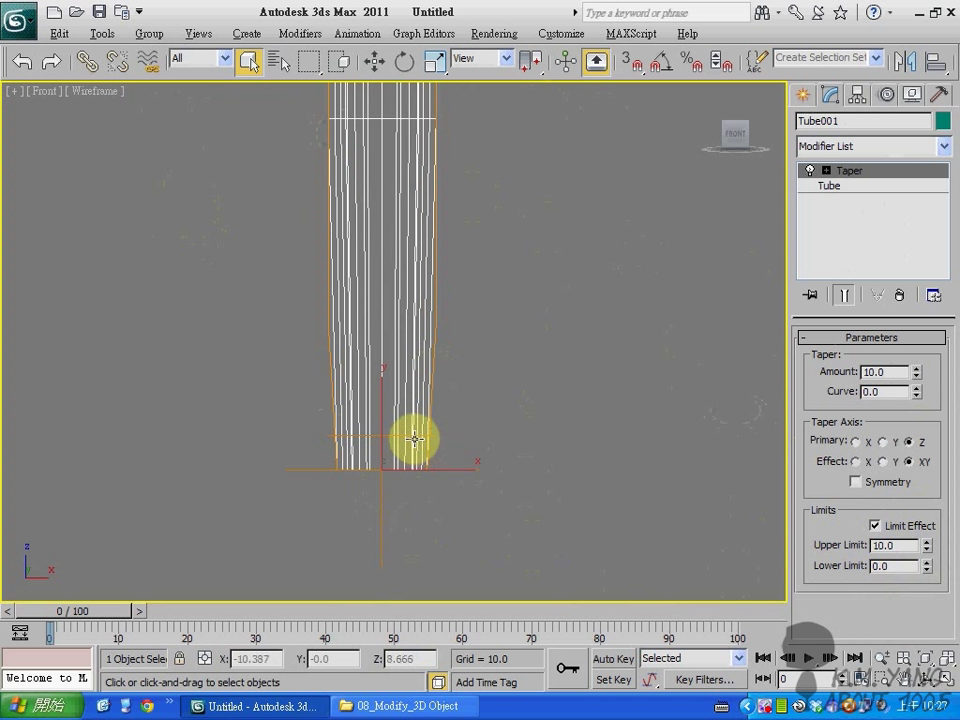
{"action": "scroll", "coordinate": [414, 418], "scroll_direction": "down", "scroll_amount": 10}
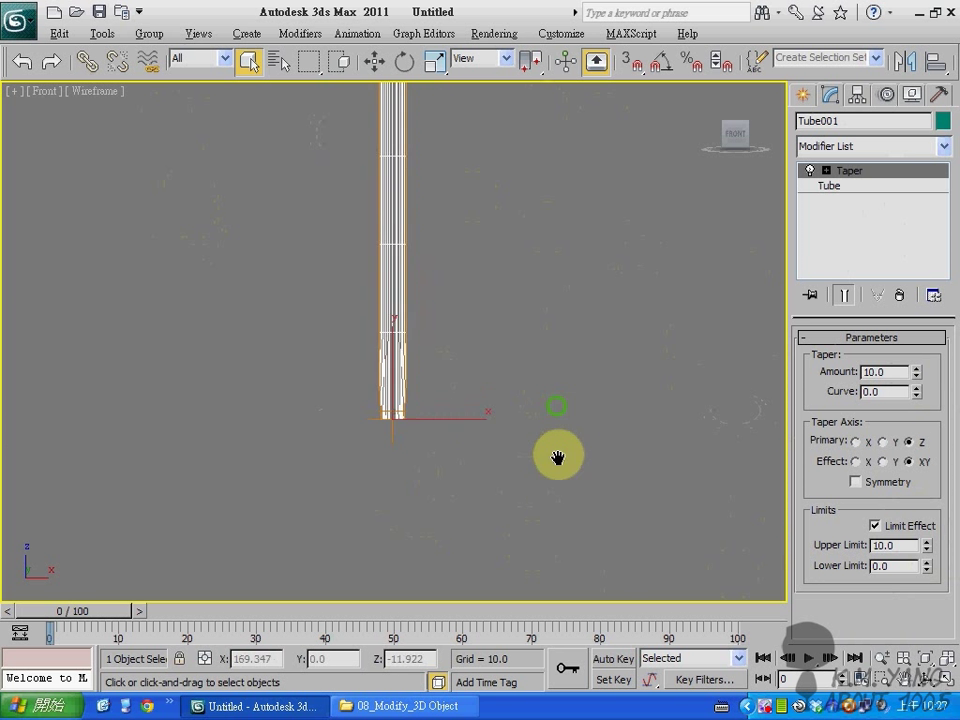
{"action": "double_click", "coordinate": [900, 545]}
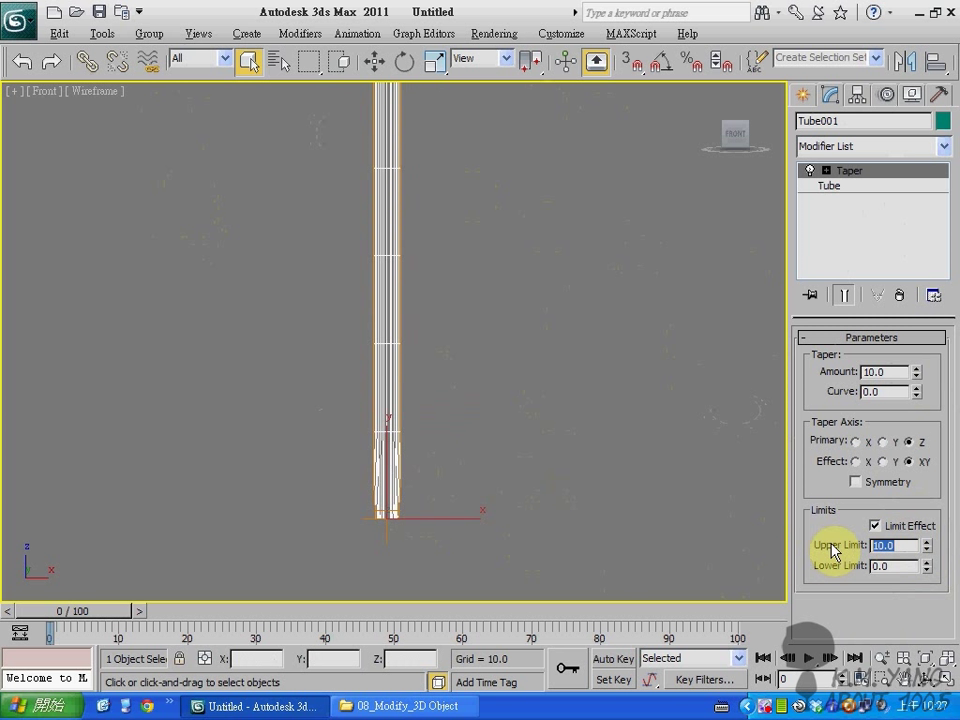
{"action": "type", "text": "20"}
{"action": "key", "text": "Return"}
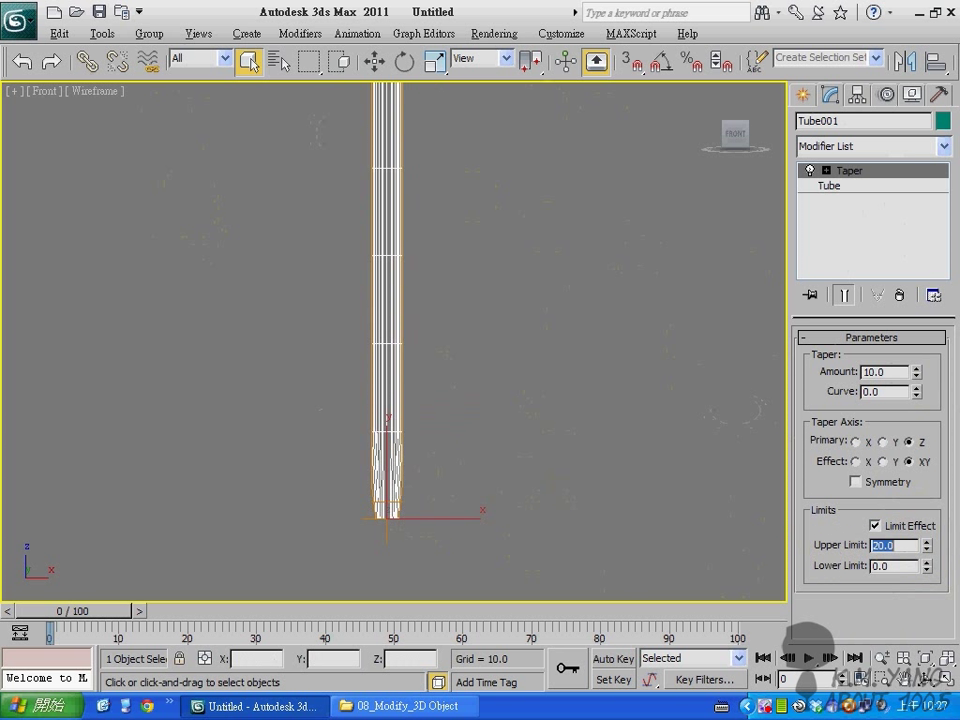
{"action": "left_click", "coordinate": [832, 186]}
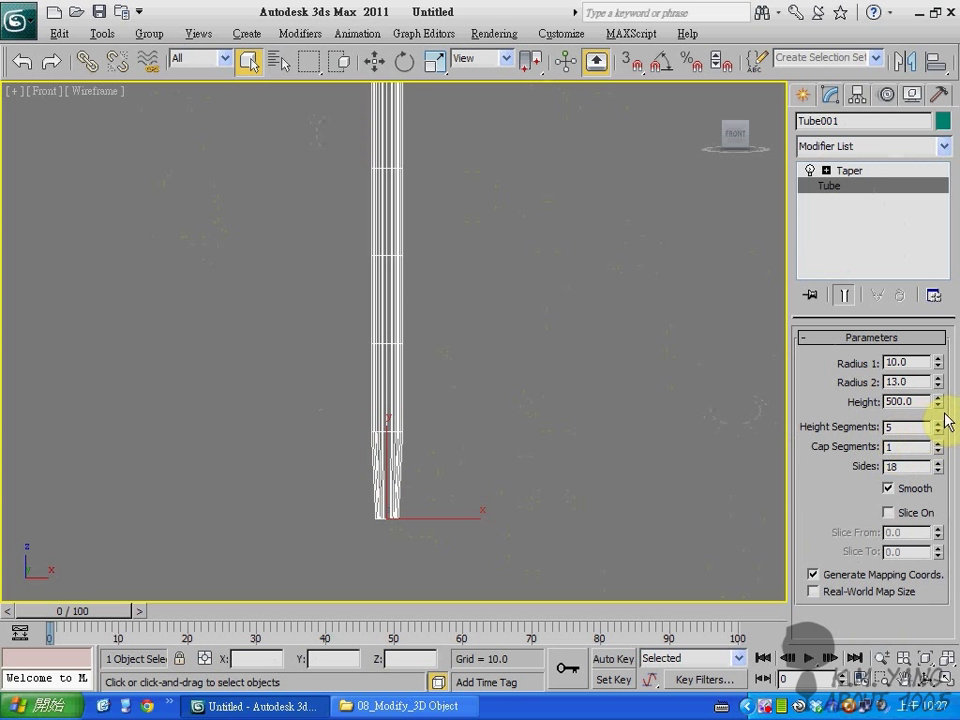
Shorten Tube001's height from 500 to 300
{"action": "mouse_move", "coordinate": [939, 403]}
{"action": "left_mouse_down"}
{"action": "mouse_move", "coordinate": [936, 437]}
{"action": "mouse_move", "coordinate": [927, 405]}
{"action": "left_mouse_up"}
{"action": "double_click", "coordinate": [897, 404]}
{"action": "type", "text": "300"}
{"action": "key", "text": "Return"}
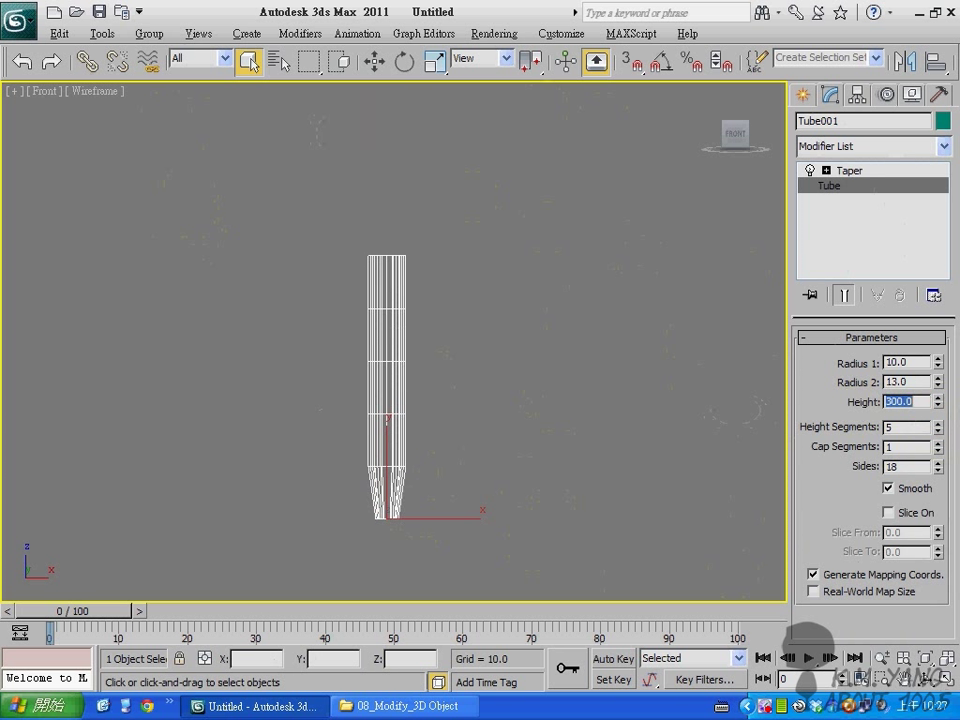
{"action": "left_click", "coordinate": [858, 172]}
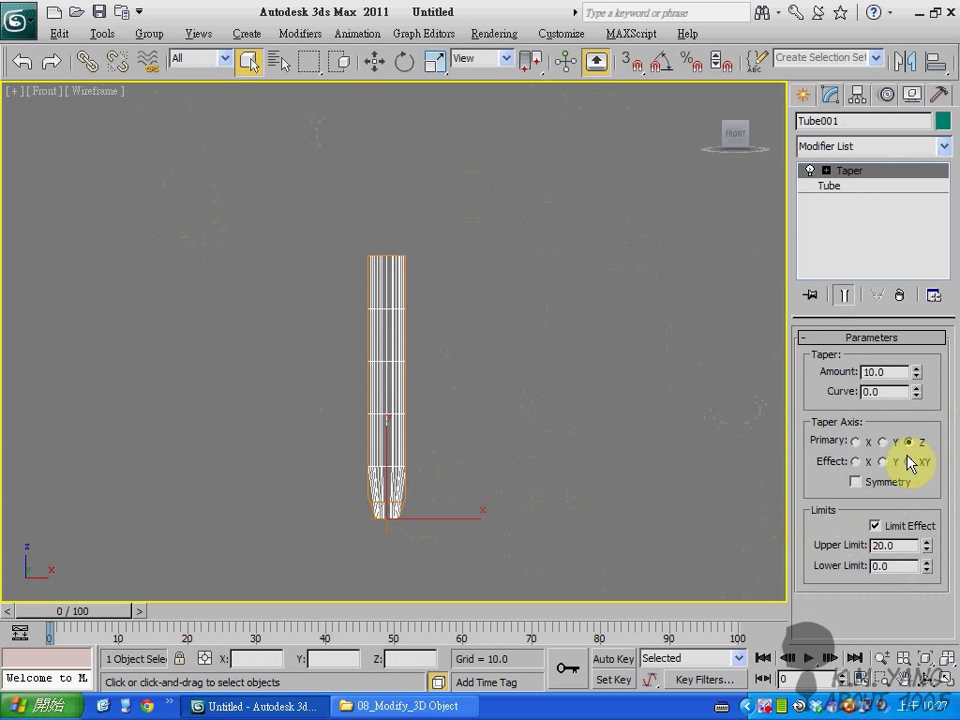
{"action": "scroll", "coordinate": [424, 489], "scroll_direction": "up", "scroll_amount": 4}
{"action": "scroll", "coordinate": [414, 499], "scroll_direction": "down", "scroll_amount": 2}
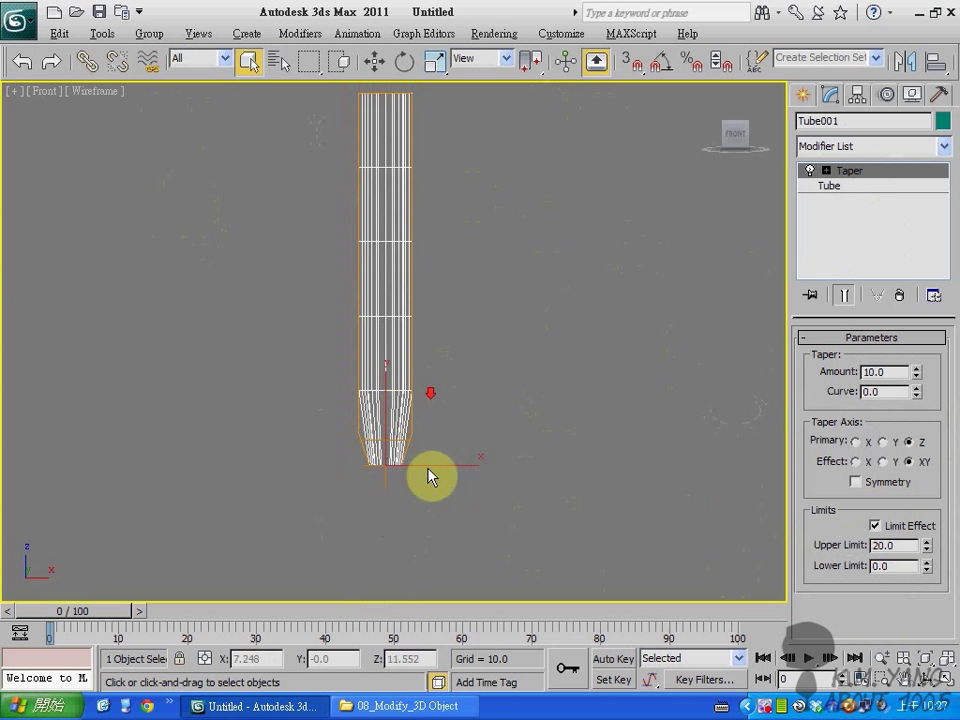
{"action": "scroll", "coordinate": [413, 490], "scroll_direction": "down", "scroll_amount": 3}
{"action": "scroll", "coordinate": [420, 514], "scroll_direction": "up", "scroll_amount": 3}
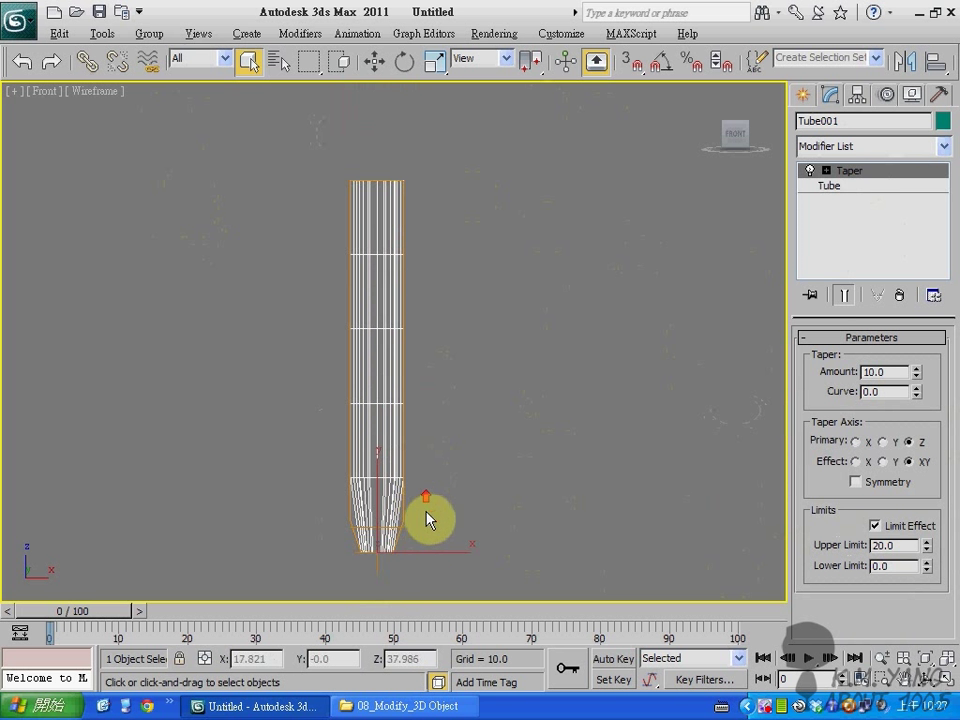
{"action": "scroll", "coordinate": [361, 545], "scroll_direction": "down", "scroll_amount": 1}
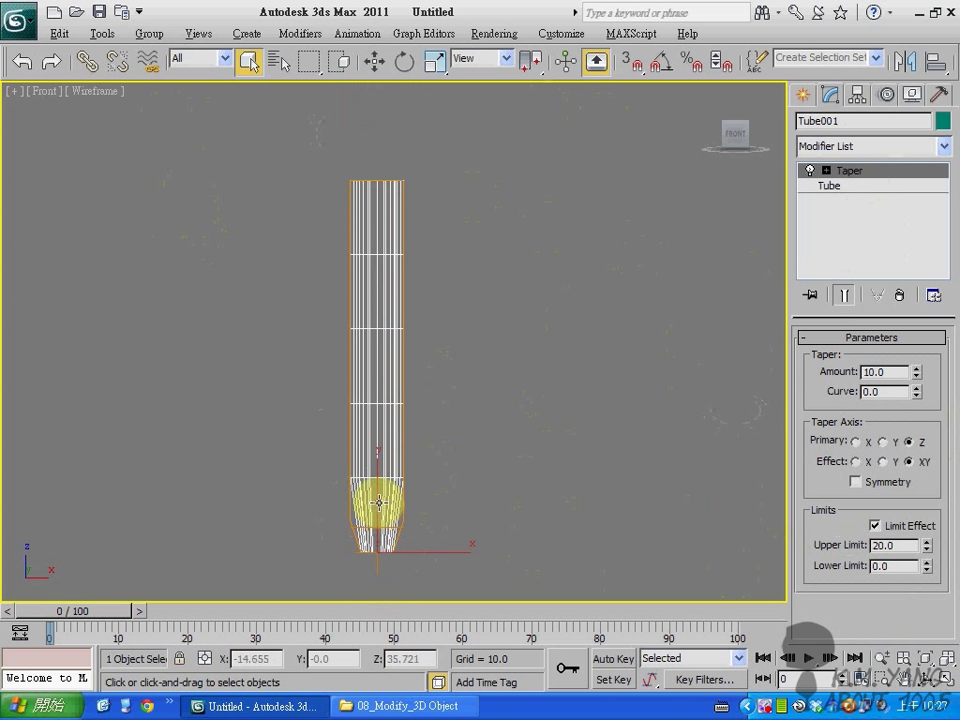
Give the tube 20 height segments and check its wireframe
{"action": "left_click", "coordinate": [852, 187]}
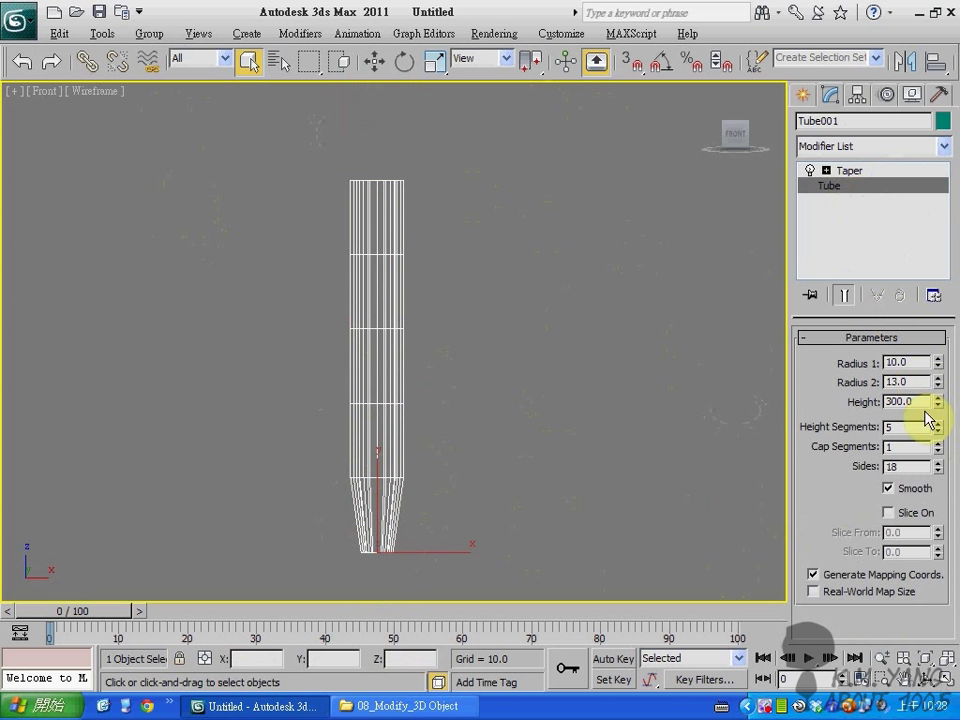
{"action": "left_click_drag", "start_coordinate": [936, 437], "coordinate": [937, 328]}
{"action": "double_click", "coordinate": [915, 424]}
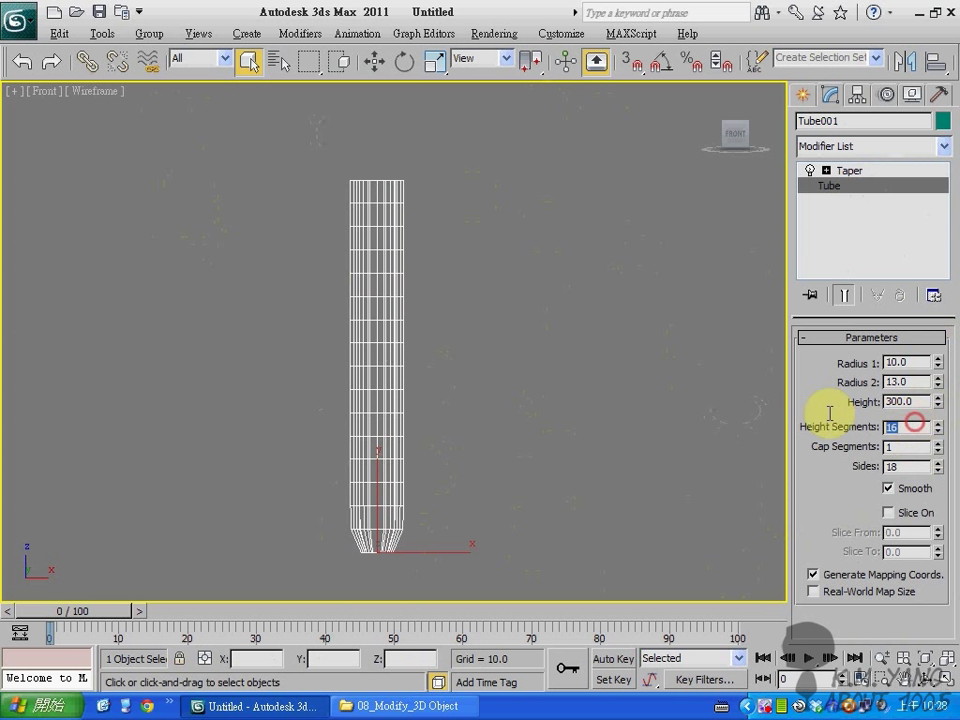
{"action": "type", "text": "20"}
{"action": "key", "text": "Return"}
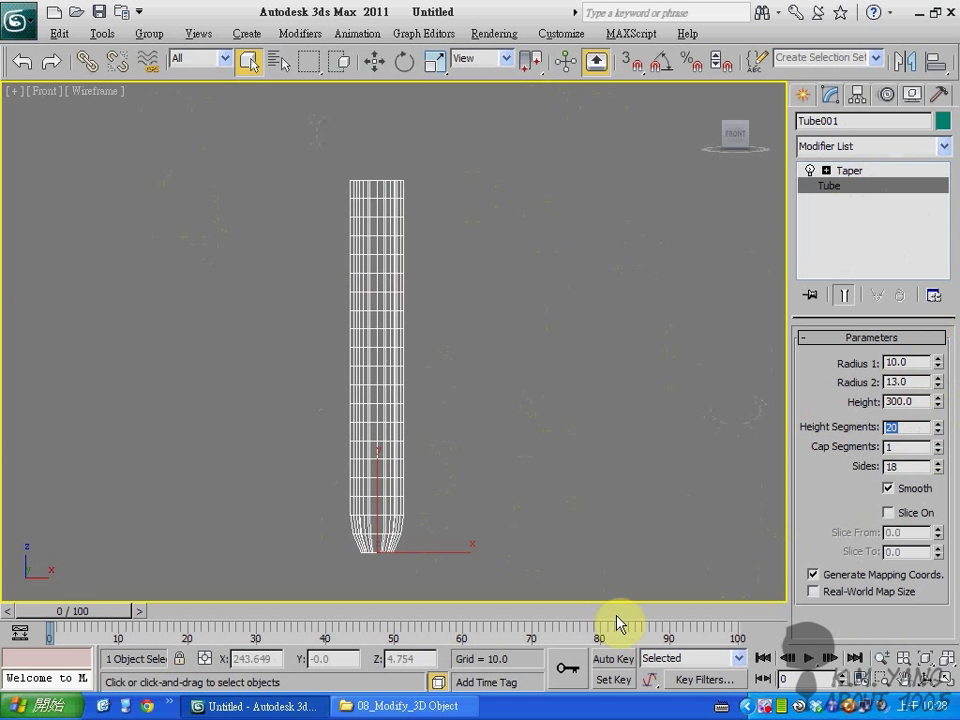
{"action": "left_click", "coordinate": [406, 538]}
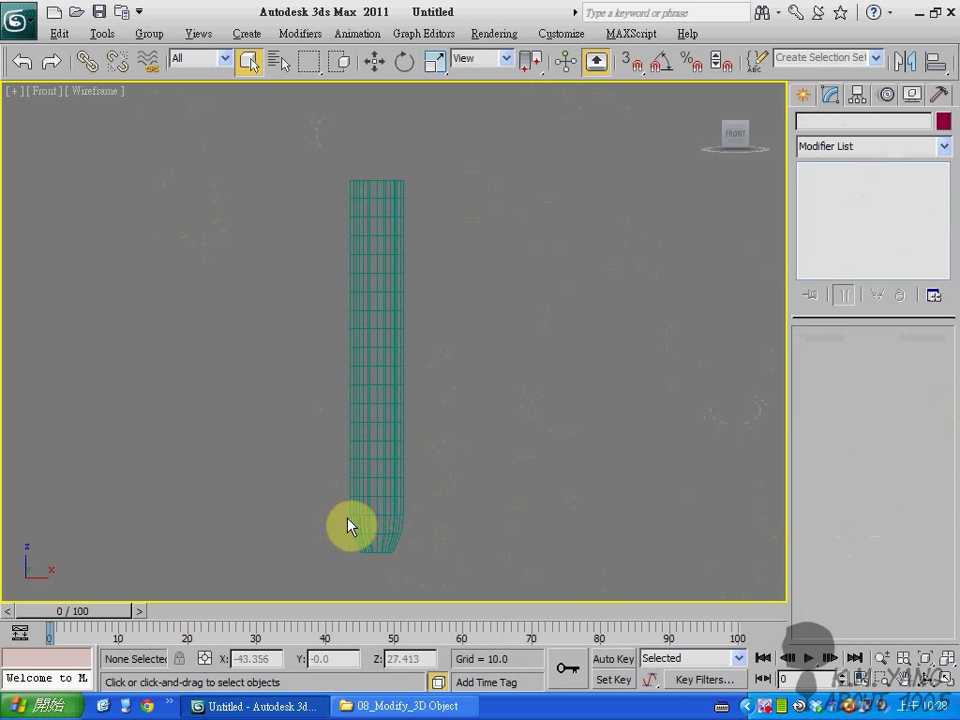
{"action": "left_click", "coordinate": [392, 519]}
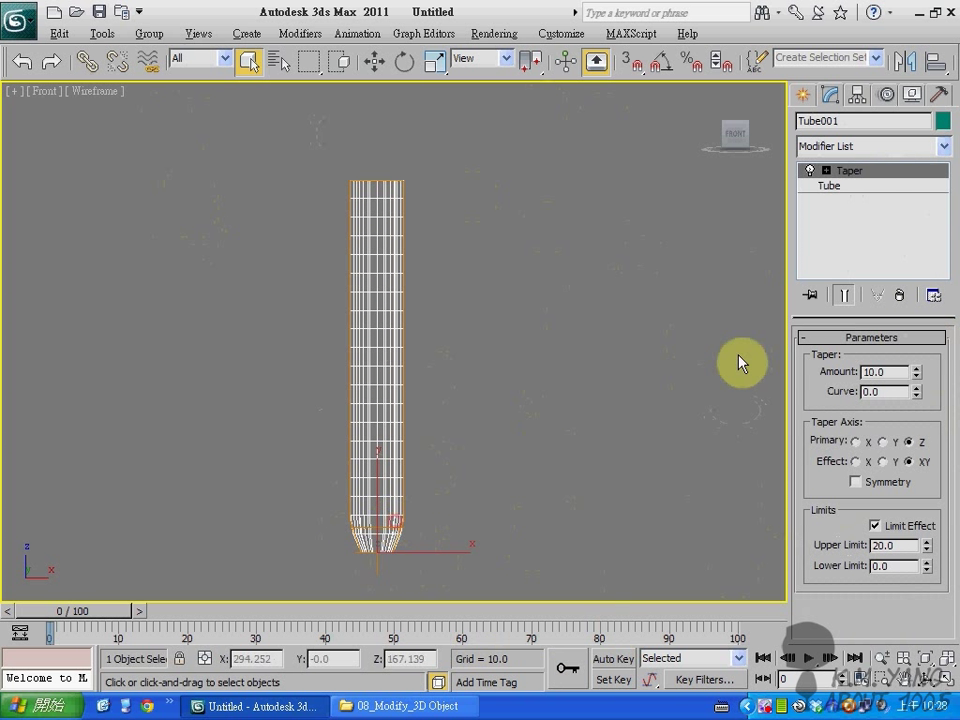
Select the Taper gizmo and move it up toward the top of the tube
{"action": "left_click", "coordinate": [826, 171]}
{"action": "left_click", "coordinate": [858, 186]}
{"action": "key", "text": "w"}
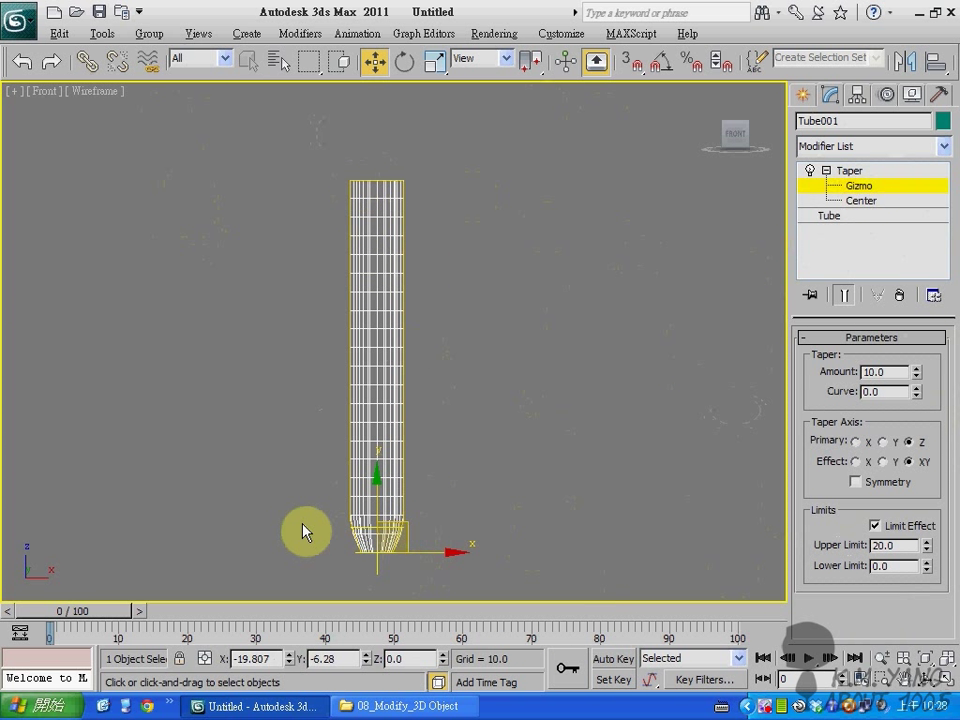
{"action": "left_click_drag", "start_coordinate": [379, 506], "coordinate": [423, 193]}
{"action": "scroll", "coordinate": [445, 320], "scroll_direction": "up", "scroll_amount": 4}
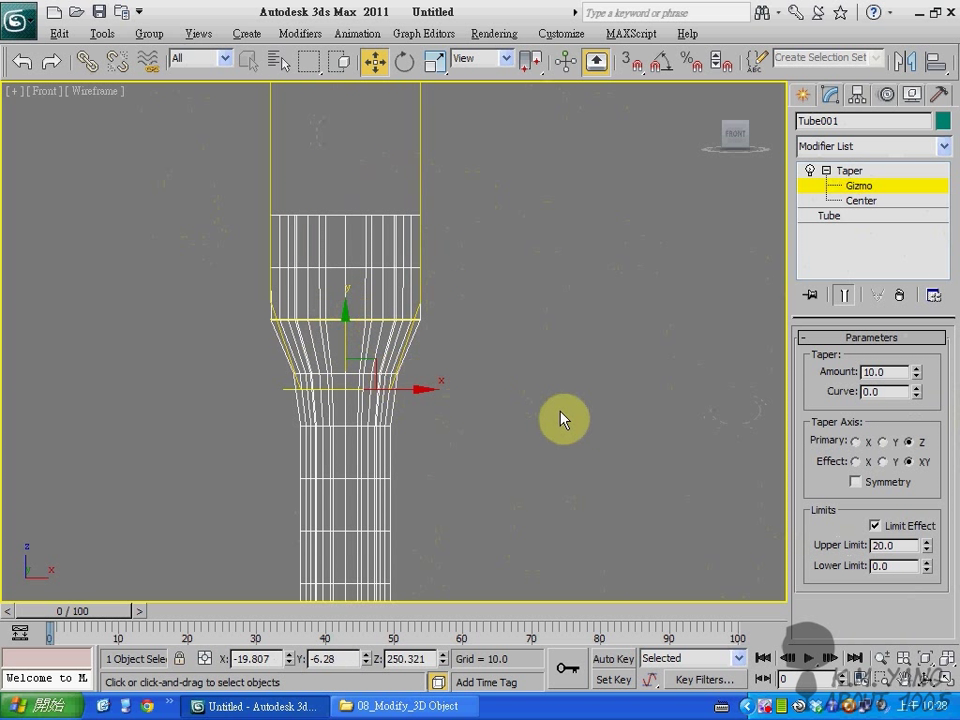
{"action": "mouse_move", "coordinate": [933, 563]}
{"action": "left_mouse_down"}
{"action": "mouse_move", "coordinate": [930, 551]}
{"action": "mouse_move", "coordinate": [932, 581]}
{"action": "mouse_move", "coordinate": [933, 569]}
{"action": "left_mouse_up"}
{"action": "left_click_drag", "start_coordinate": [339, 339], "coordinate": [346, 330]}
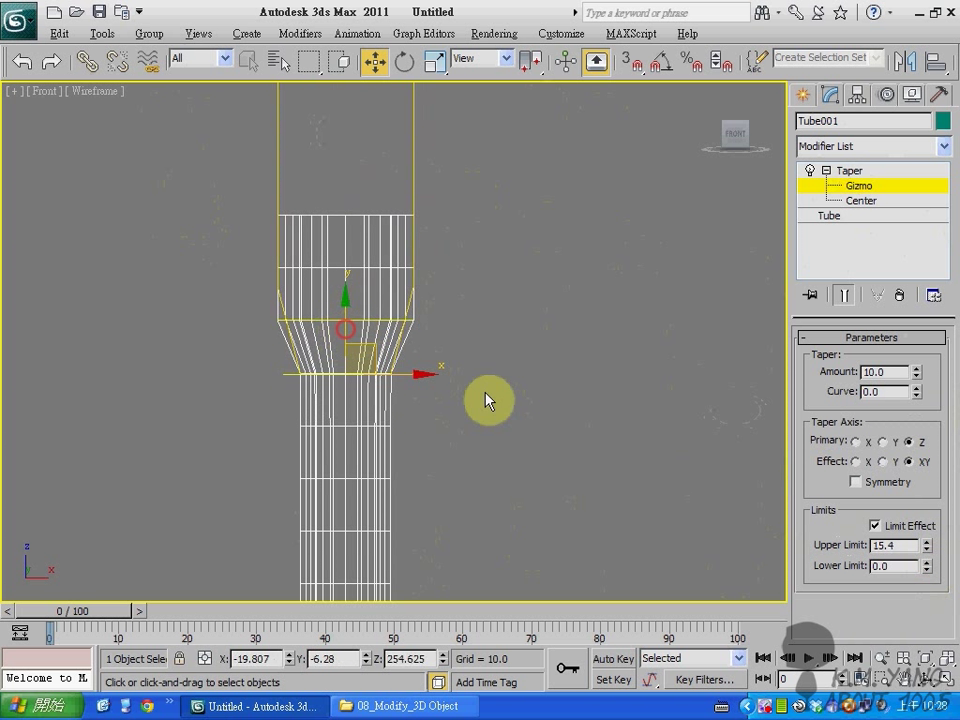
Set the Taper's Upper Limit to 15 and frame the whole tube in the view
{"action": "double_click", "coordinate": [893, 546]}
{"action": "type", "text": "15"}
{"action": "key", "text": "Return"}
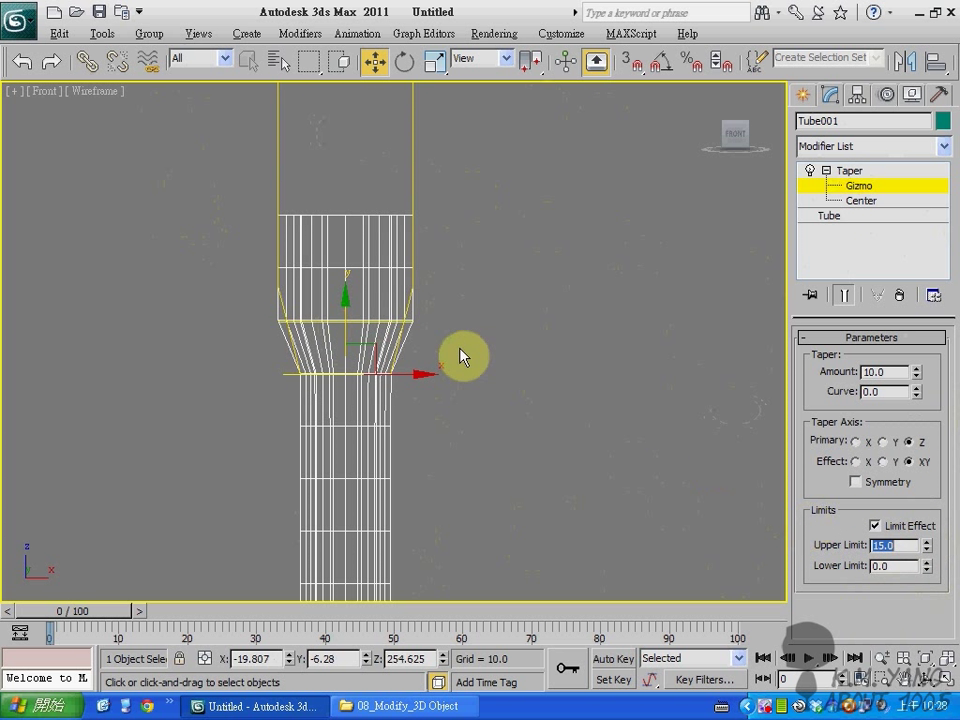
{"action": "left_click_drag", "start_coordinate": [345, 327], "coordinate": [354, 326]}
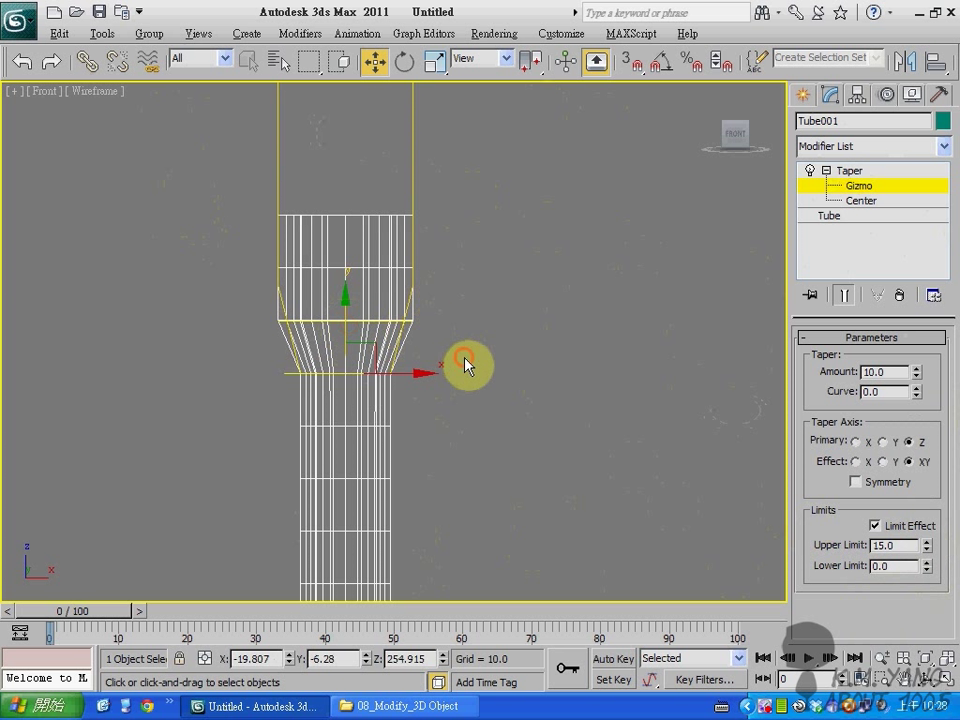
{"action": "left_click", "coordinate": [621, 381]}
{"action": "middle_click_drag", "start_coordinate": [621, 381], "coordinate": [525, 439]}
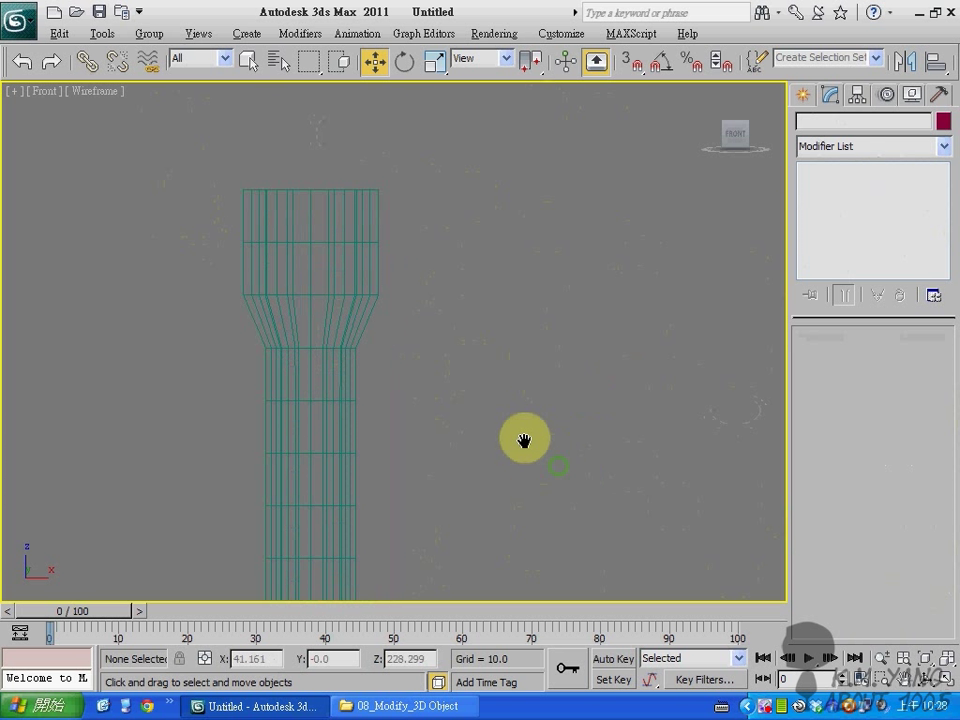
{"action": "scroll", "coordinate": [508, 563], "scroll_direction": "down", "scroll_amount": 5}
{"action": "middle_click_drag", "start_coordinate": [508, 563], "coordinate": [480, 398]}
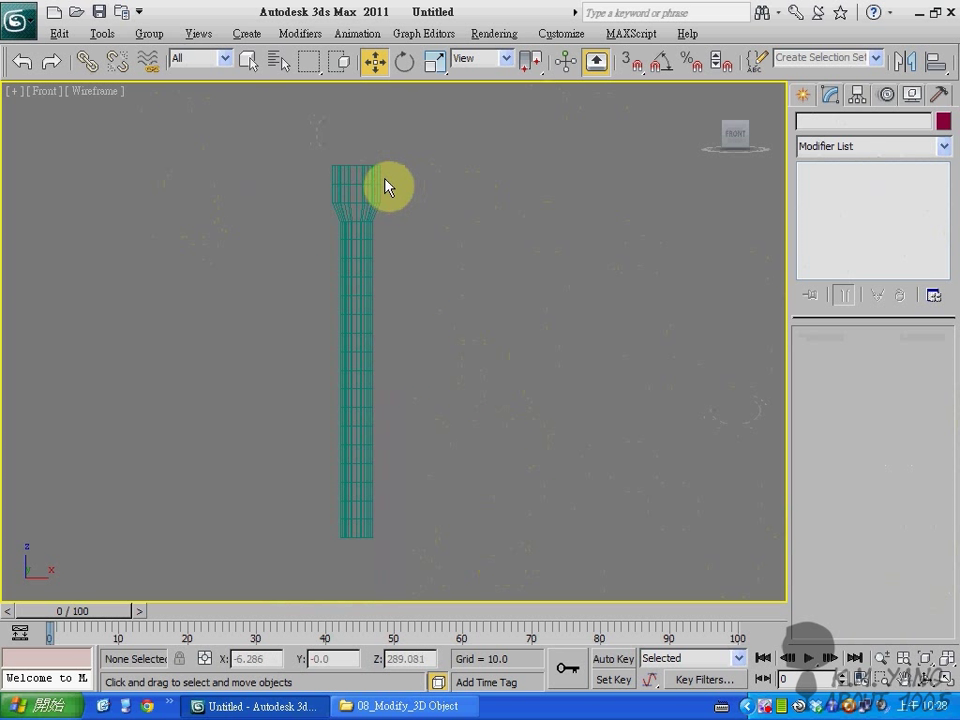
{"action": "left_click", "coordinate": [363, 465]}
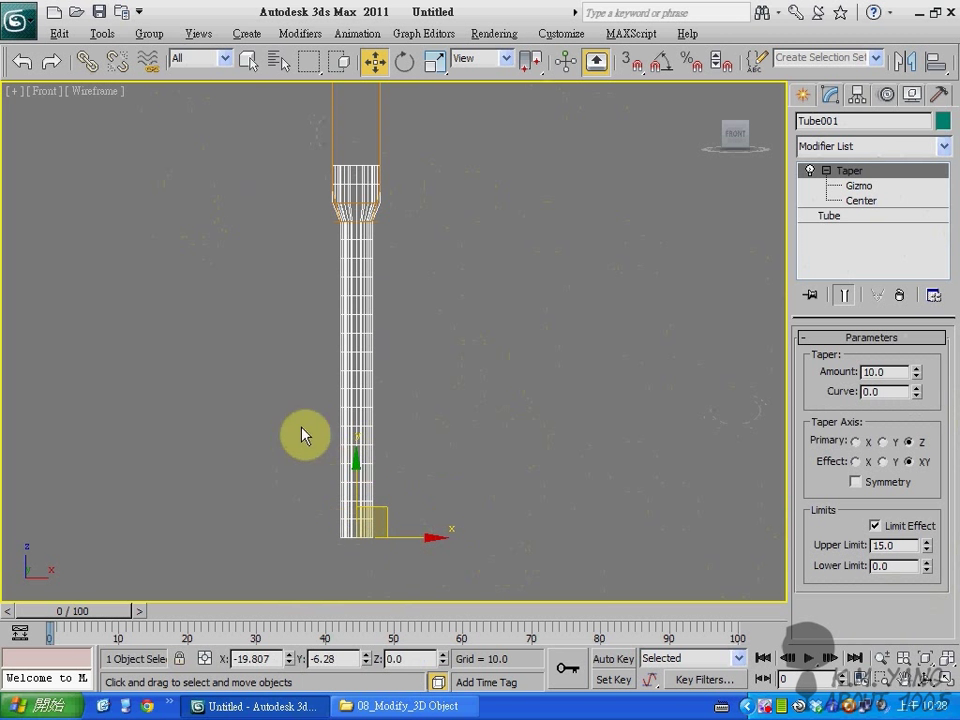
Add a second Taper modifier to Tube001 with an Amount of -10
{"action": "left_click", "coordinate": [824, 171]}
{"action": "left_click", "coordinate": [850, 150]}
{"action": "key", "text": "t"}
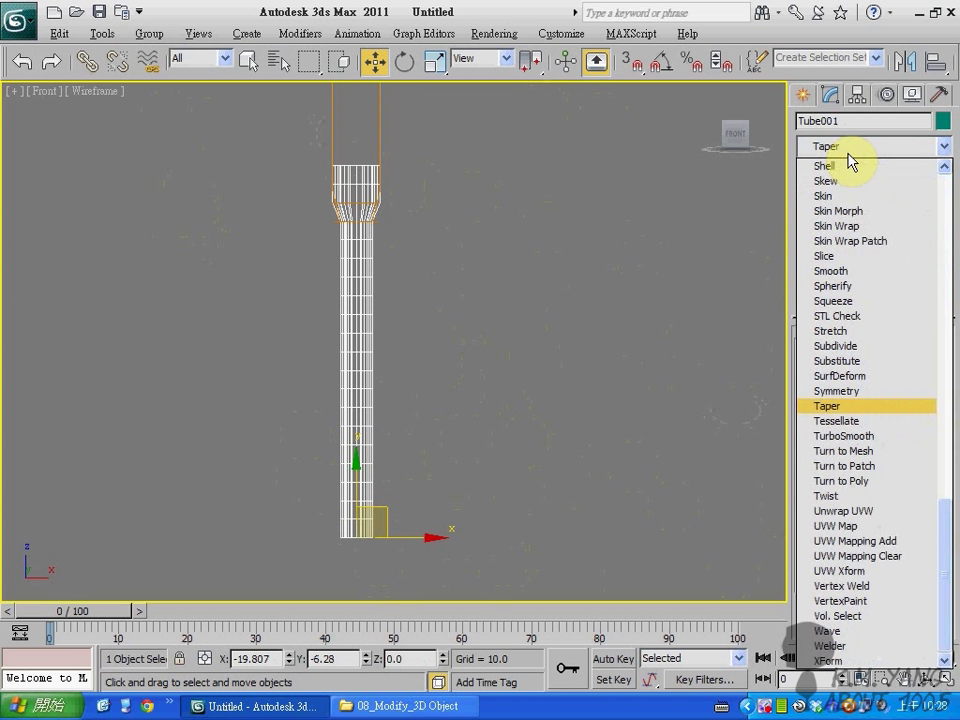
{"action": "key", "text": "Return"}
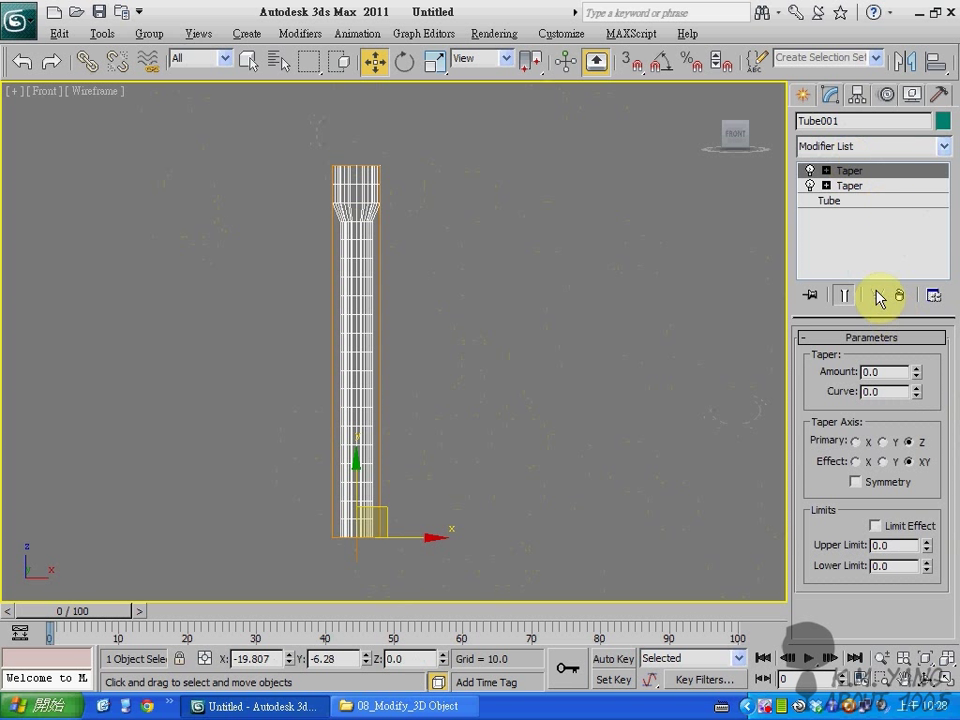
{"action": "left_click", "coordinate": [855, 186]}
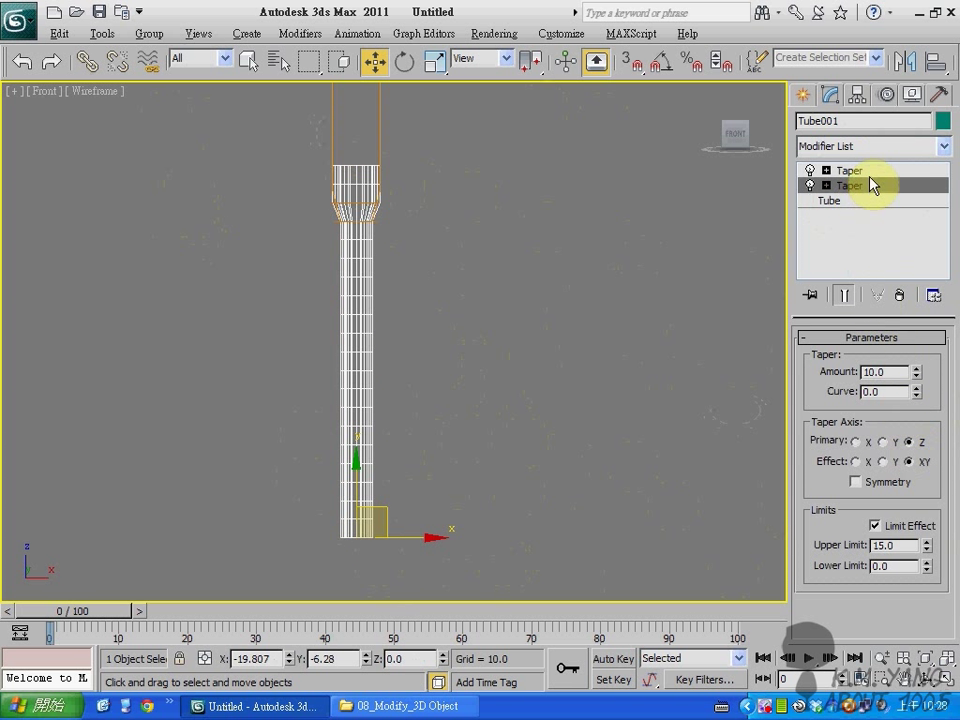
{"action": "left_click", "coordinate": [850, 170]}
{"action": "double_click", "coordinate": [886, 372]}
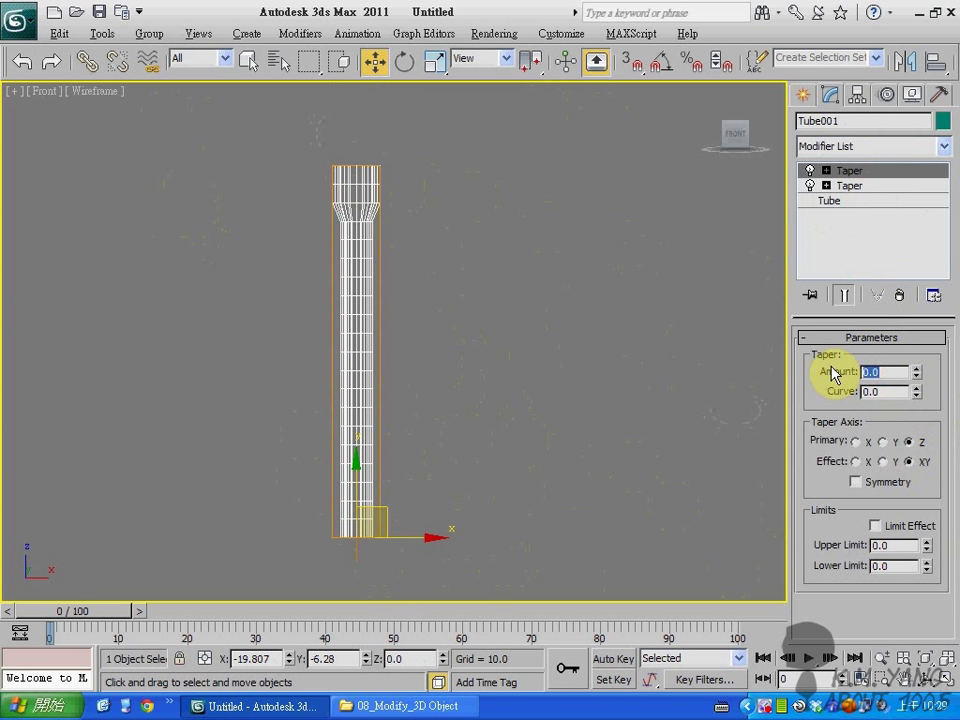
{"action": "type", "text": "-10"}
{"action": "key", "text": "Return"}
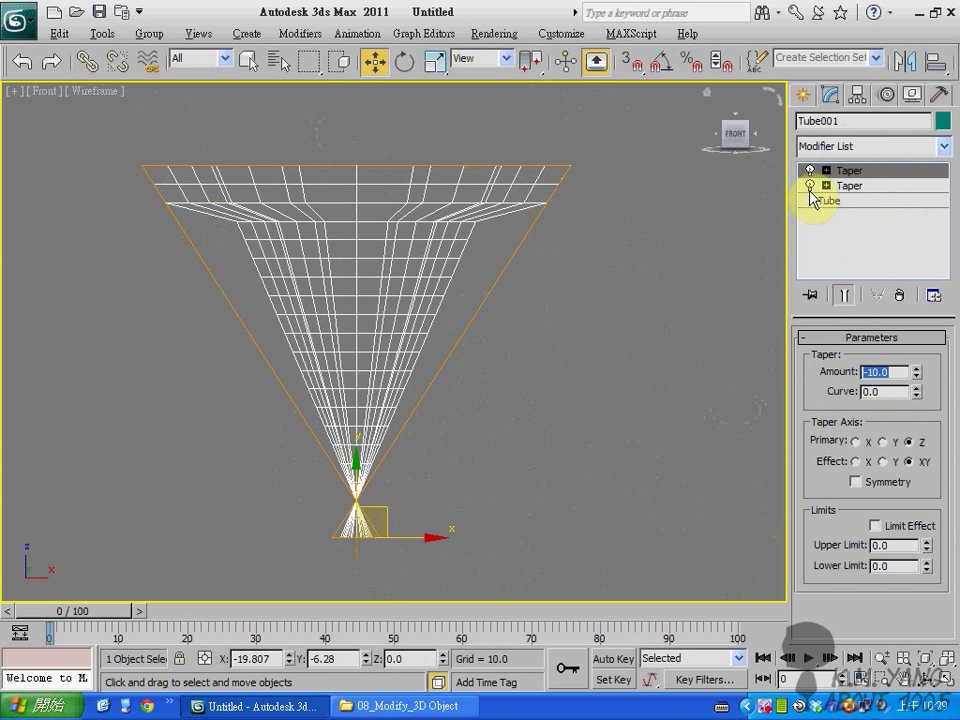
Enable Limit Effect on the second Taper with Upper Limit 0 and Lower Limit -15
{"action": "left_click", "coordinate": [876, 526]}
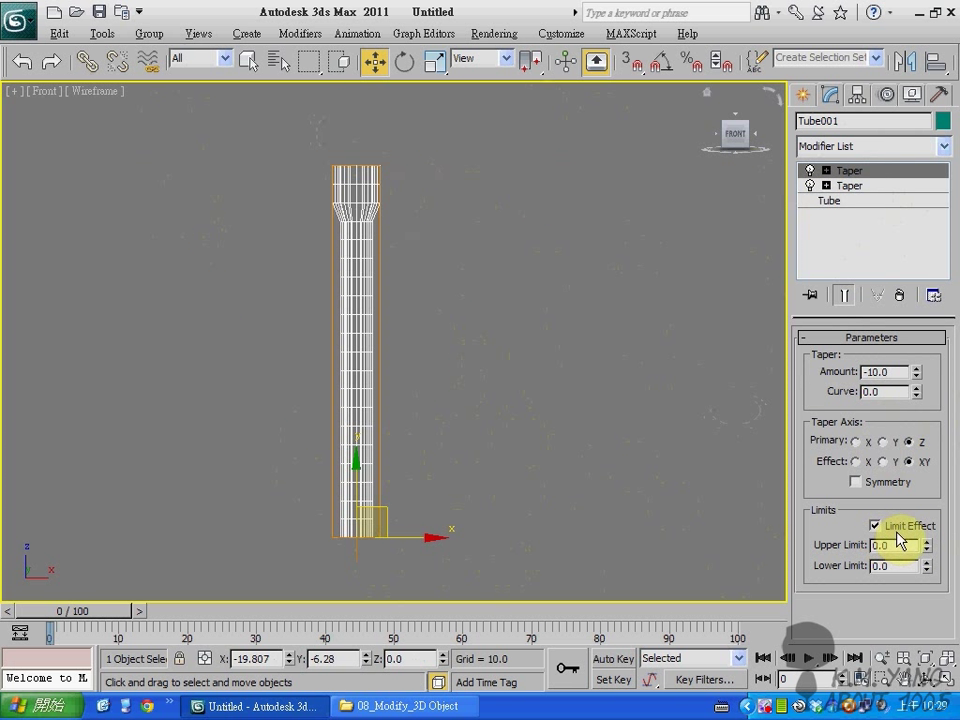
{"action": "left_click", "coordinate": [866, 185]}
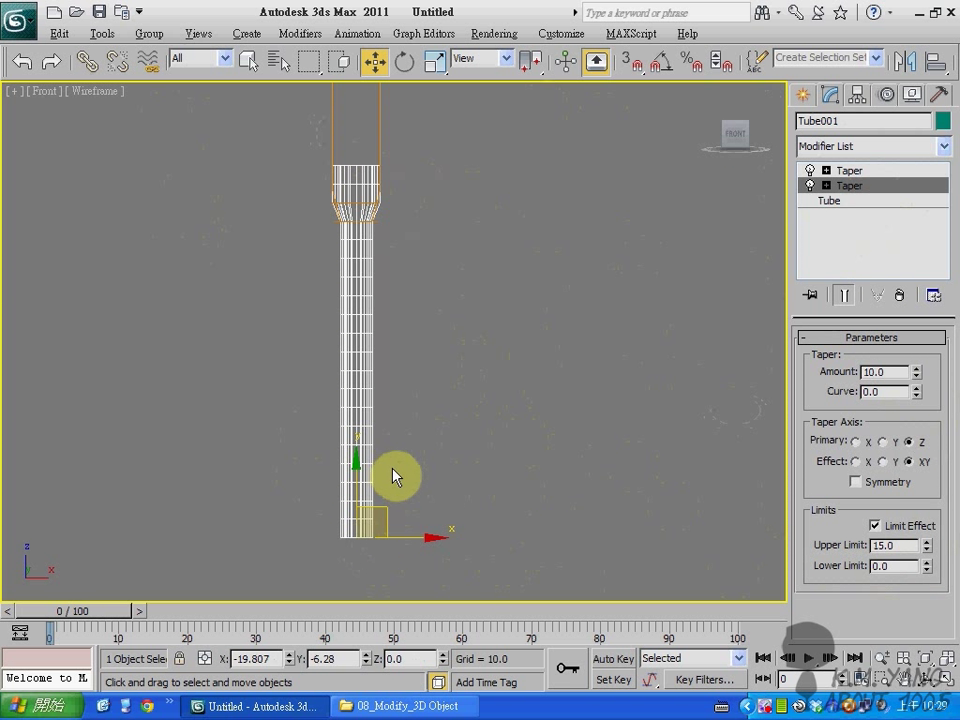
{"action": "left_click", "coordinate": [893, 173]}
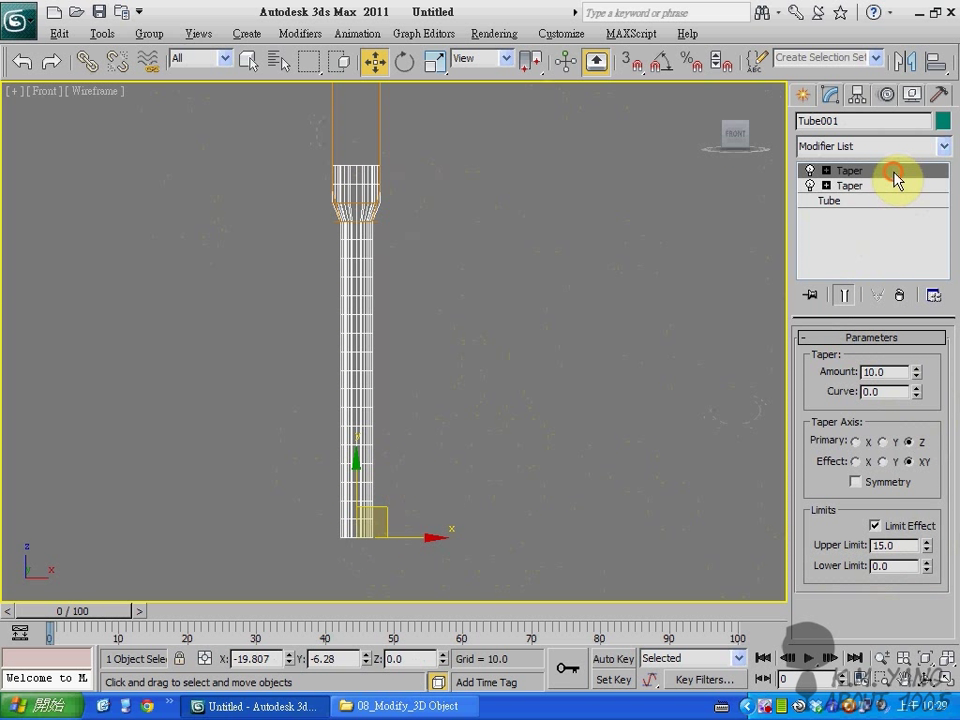
{"action": "left_click", "coordinate": [893, 545]}
{"action": "type", "text": "-15"}
{"action": "key", "text": "Return"}
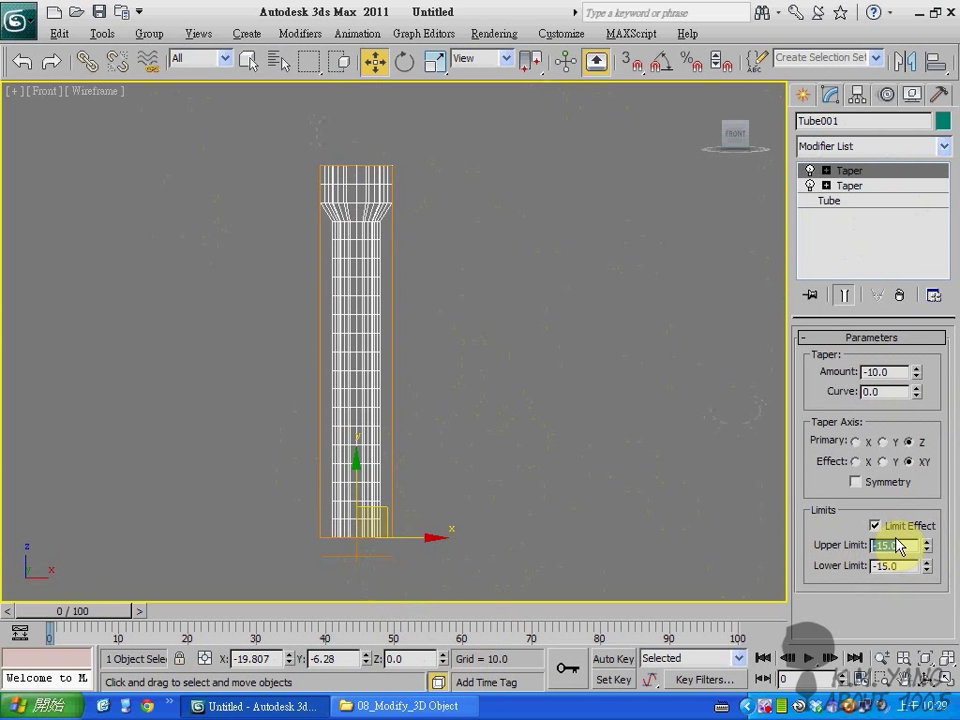
{"action": "type", "text": "0"}
{"action": "key", "text": "Return"}
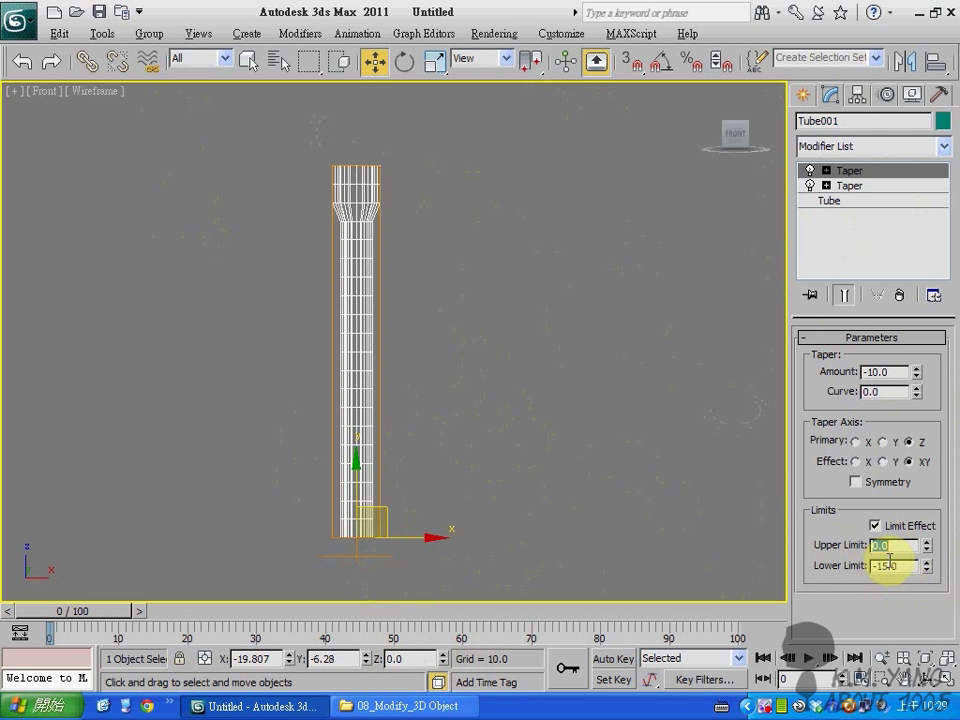
{"action": "left_click_drag", "start_coordinate": [903, 567], "coordinate": [826, 570]}
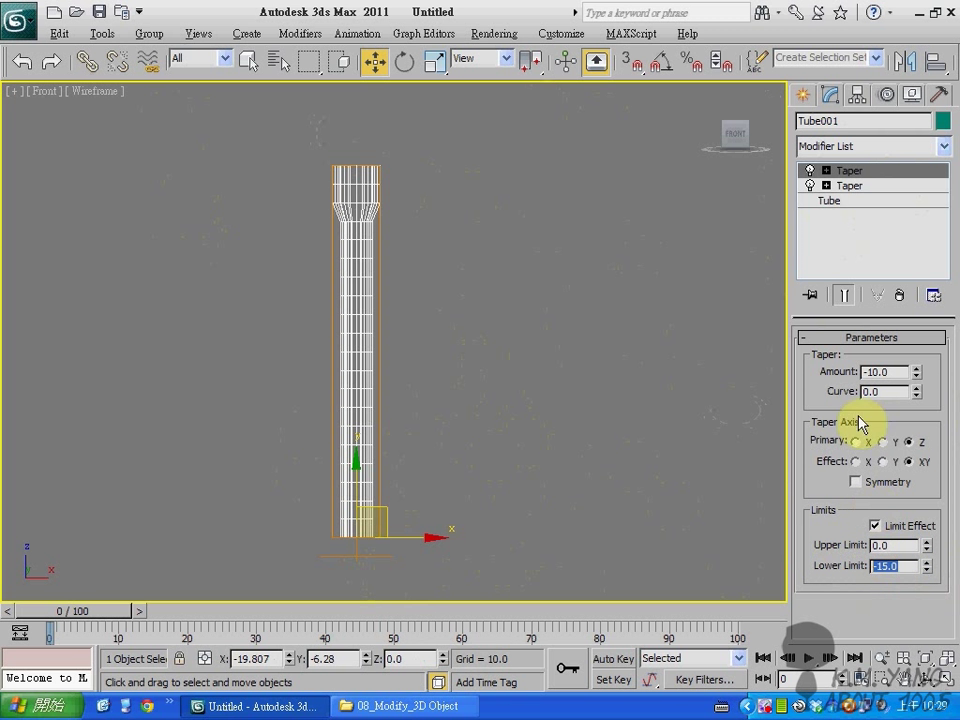
Raise the second Taper's gizmo in the Front view so the tube's bottom also flares
{"action": "left_click", "coordinate": [826, 171]}
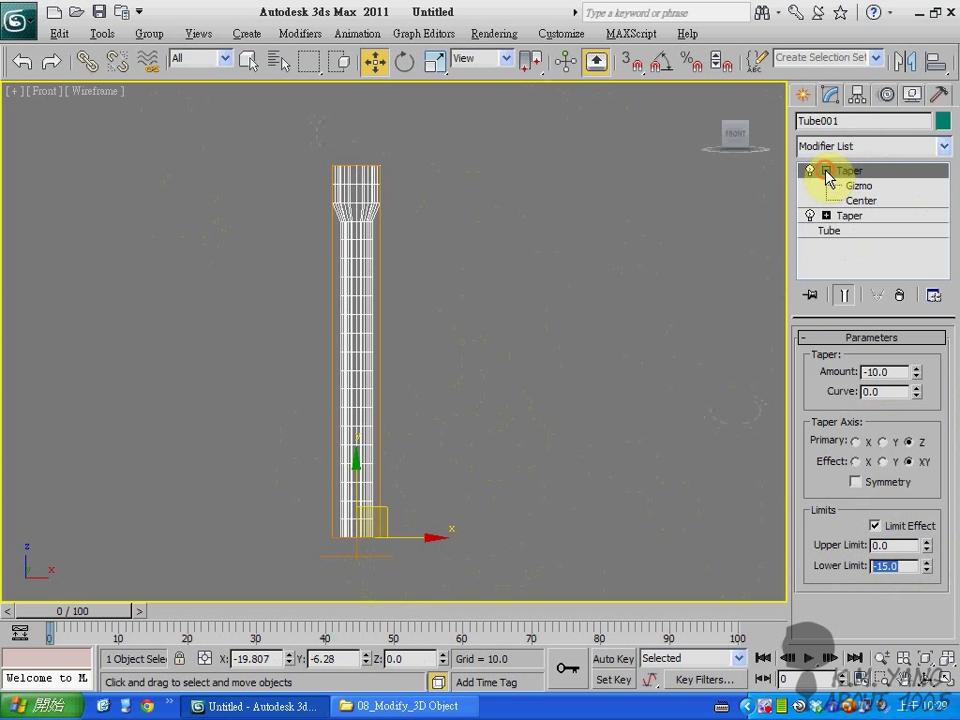
{"action": "left_click", "coordinate": [850, 187]}
{"action": "middle_click_drag", "start_coordinate": [489, 418], "coordinate": [403, 279]}
{"action": "scroll", "coordinate": [394, 370], "scroll_direction": "up", "scroll_amount": 3}
{"action": "scroll", "coordinate": [376, 373], "scroll_direction": "up", "scroll_amount": 4}
{"action": "left_click_drag", "start_coordinate": [279, 401], "coordinate": [299, 240]}
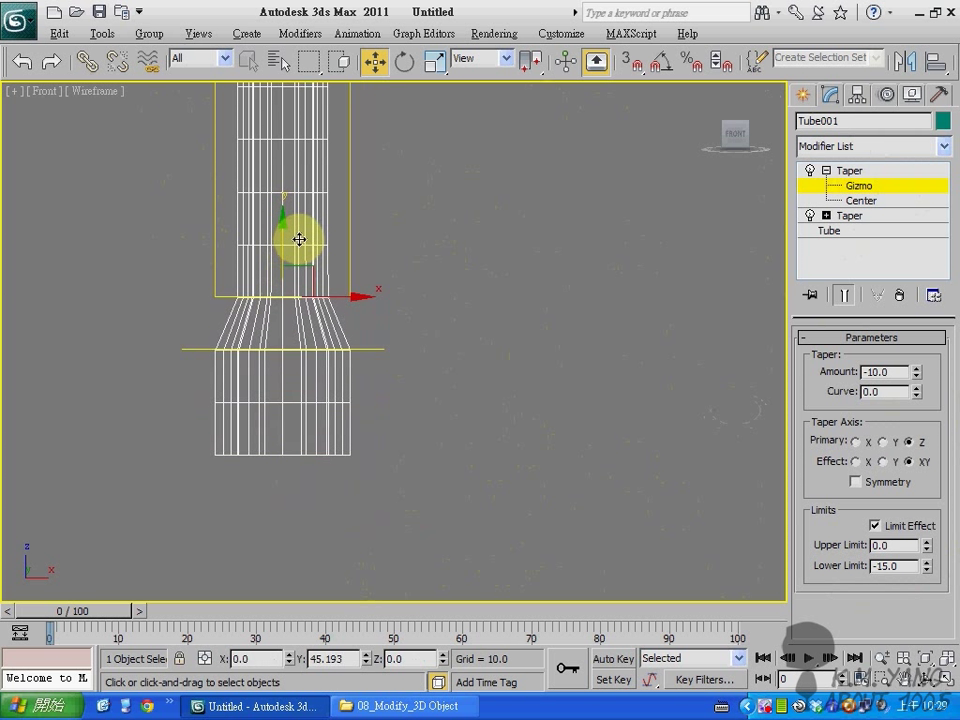
{"action": "scroll", "coordinate": [491, 272], "scroll_direction": "down", "scroll_amount": 5}
{"action": "scroll", "coordinate": [516, 279], "scroll_direction": "up", "scroll_amount": 2}
{"action": "left_click", "coordinate": [645, 375]}
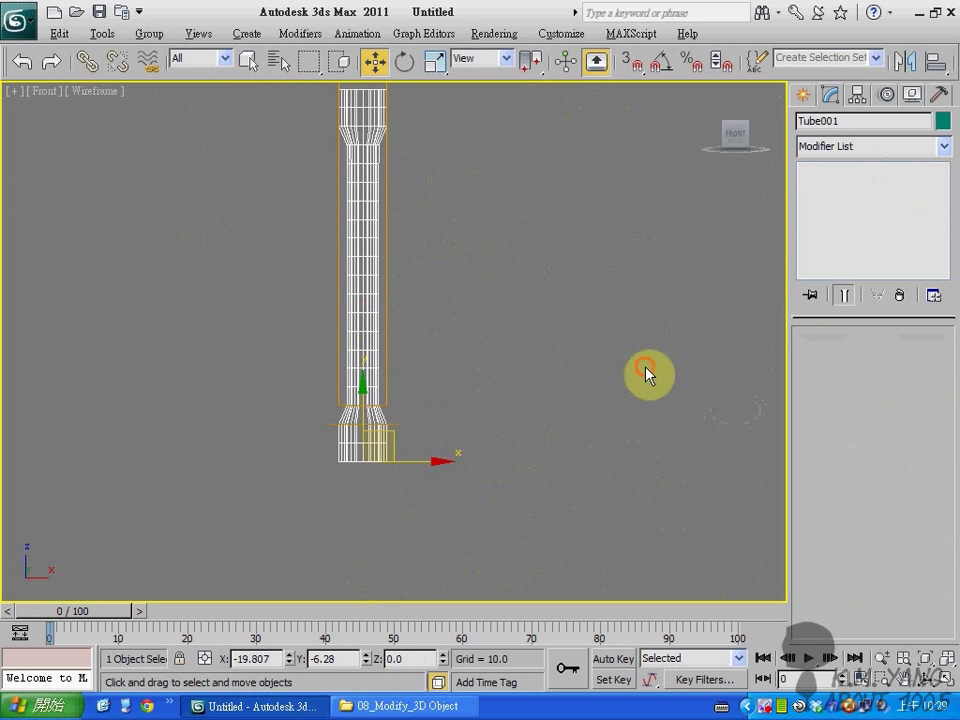
Maximize the Perspective view and select the tapered tube
{"action": "left_click", "coordinate": [945, 683]}
{"action": "left_click", "coordinate": [707, 565]}
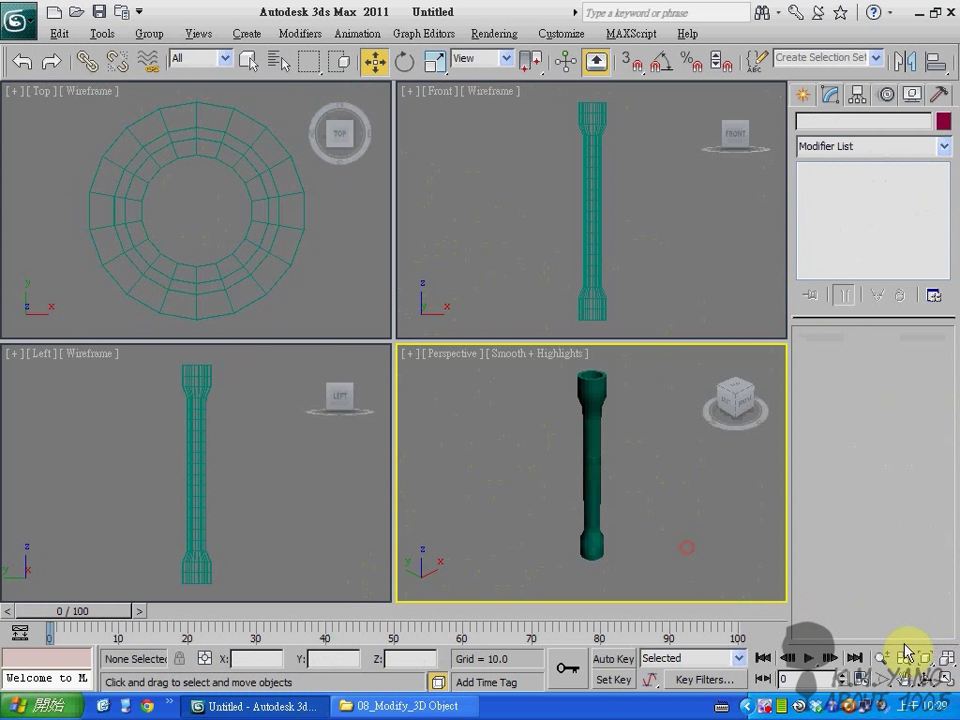
{"action": "left_click", "coordinate": [947, 683]}
{"action": "key", "text": "ctrl+r"}
{"action": "right_click", "coordinate": [652, 461]}
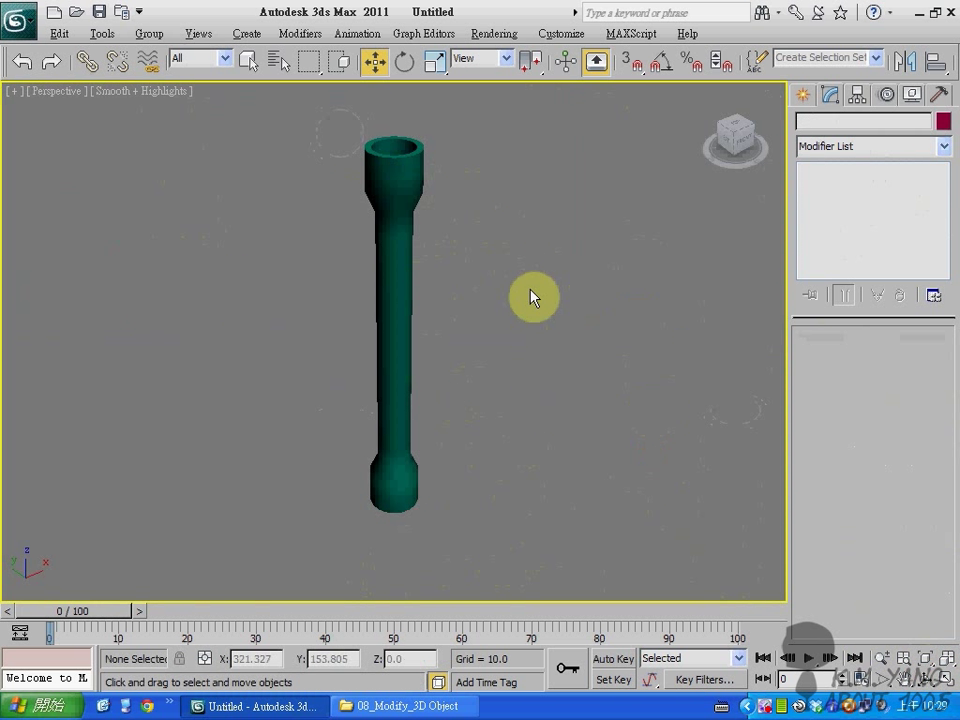
{"action": "left_click", "coordinate": [405, 259]}
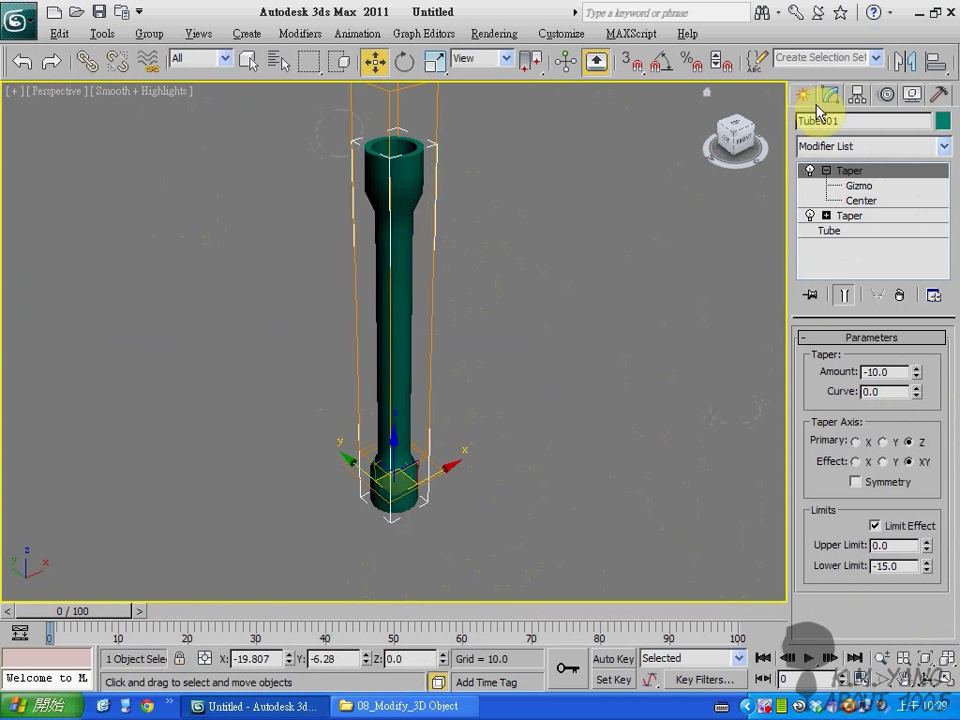
{"action": "left_click", "coordinate": [826, 171]}
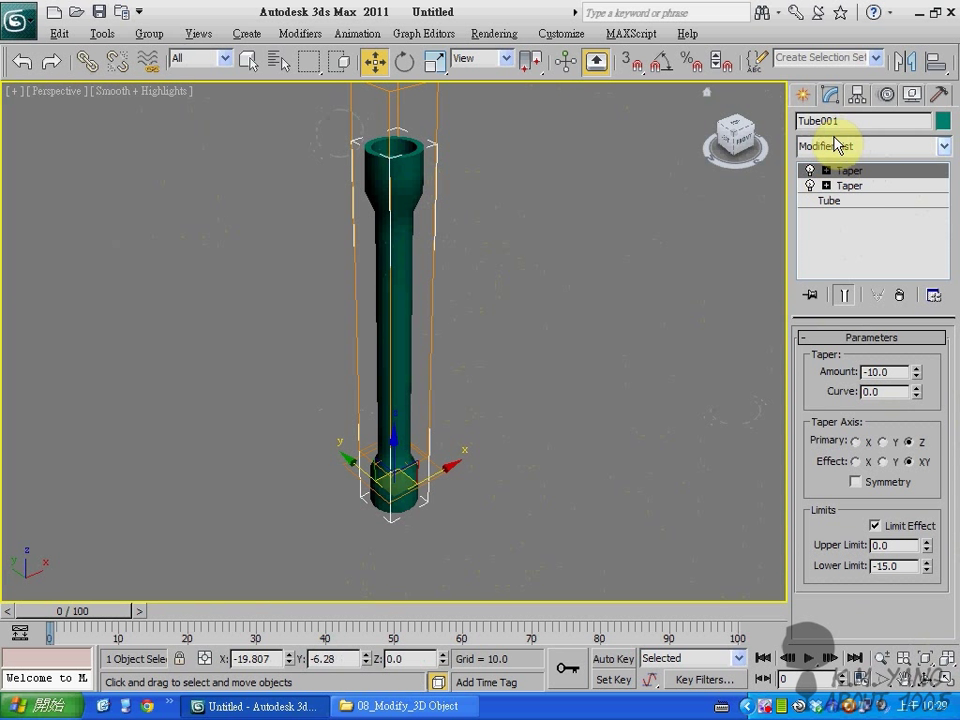
Add a Bend modifier to the tube with a 90° angle
{"action": "left_click", "coordinate": [840, 147]}
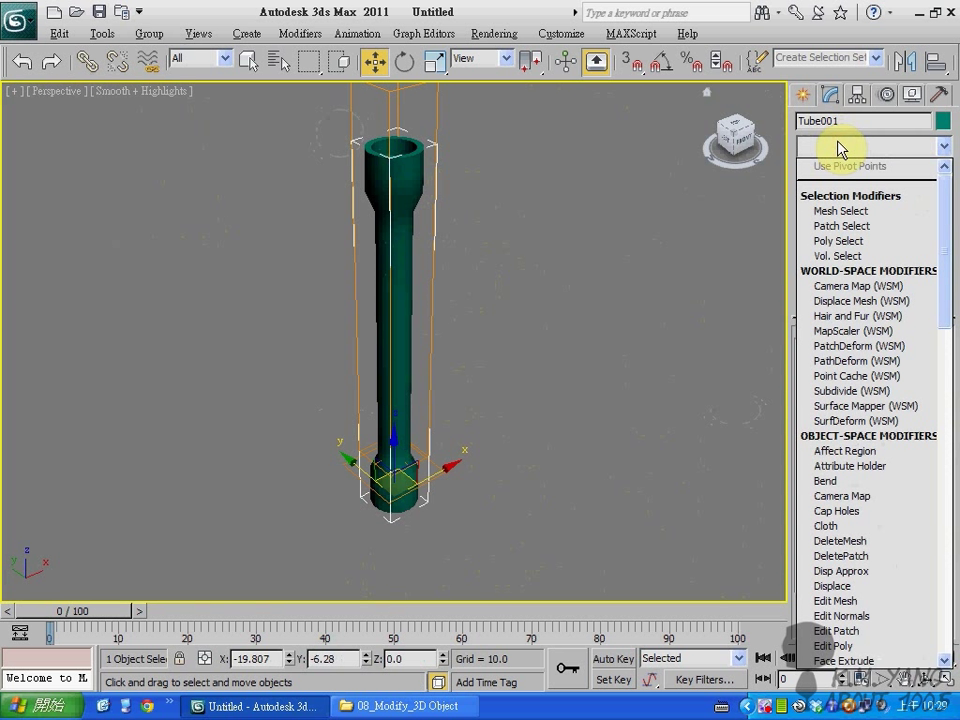
{"action": "key", "text": "b"}
{"action": "key", "text": "Return"}
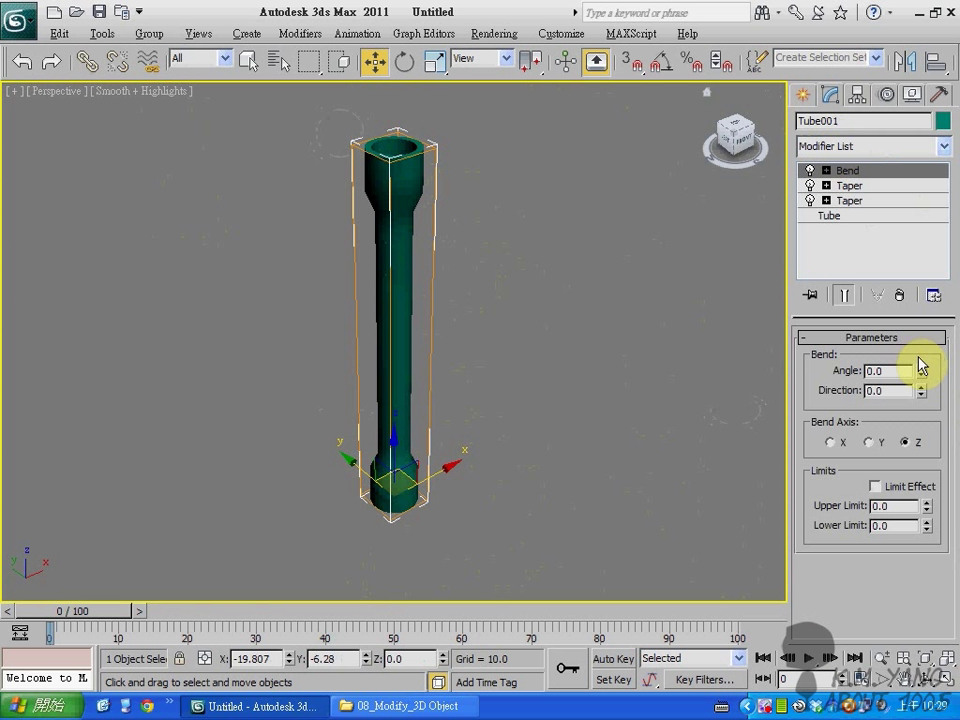
{"action": "left_click_drag", "start_coordinate": [926, 376], "coordinate": [928, 200]}
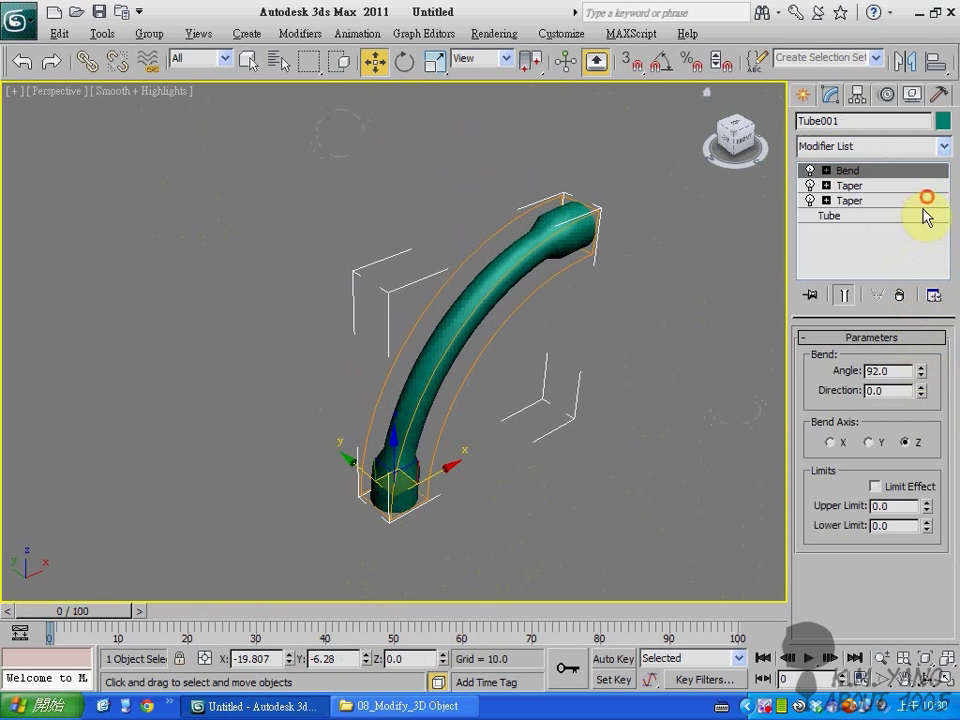
{"action": "double_click", "coordinate": [899, 371]}
{"action": "type", "text": "90"}
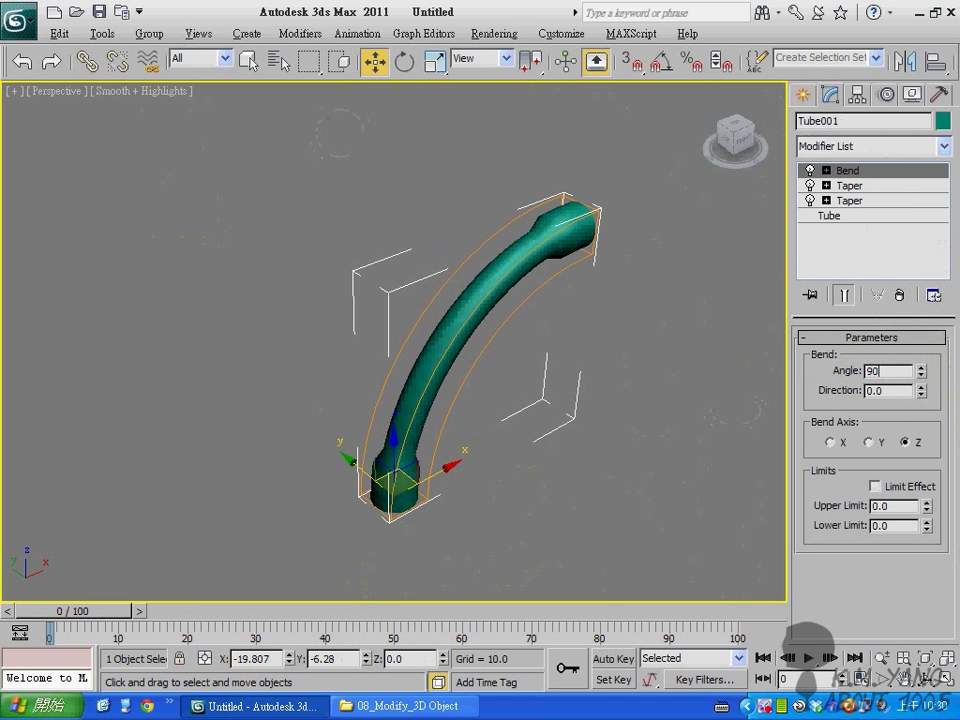
{"action": "key", "text": "Return"}
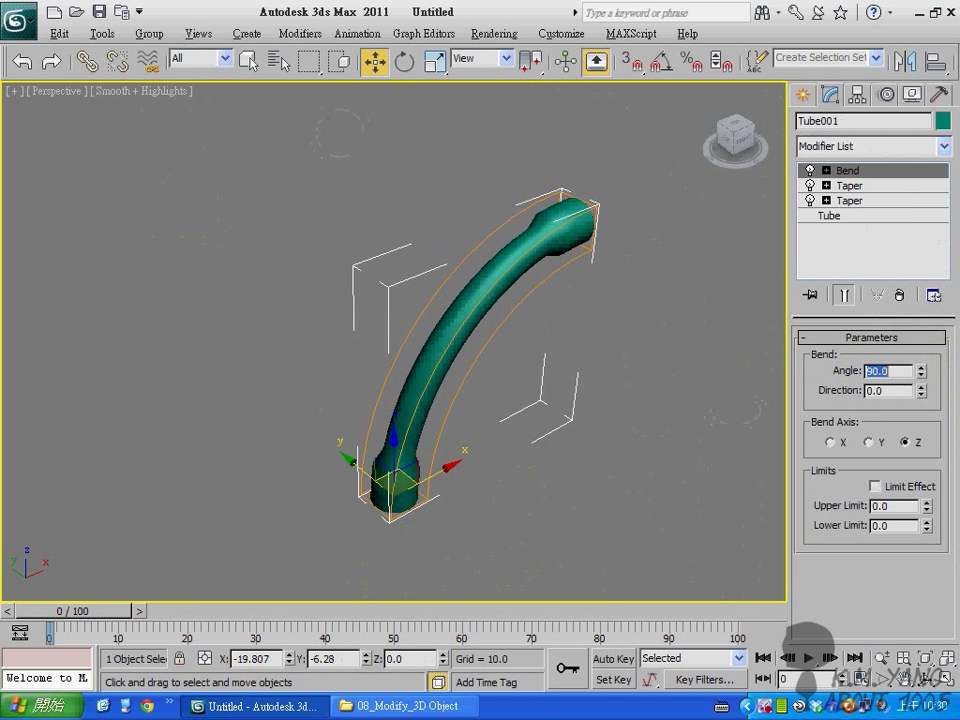
{"action": "left_click", "coordinate": [945, 660]}
Turn on the Bend's Limit Effect with both limits at 0, then maximize the Front view
{"action": "left_click", "coordinate": [925, 680]}
{"action": "left_click_drag", "start_coordinate": [390, 444], "coordinate": [283, 416]}
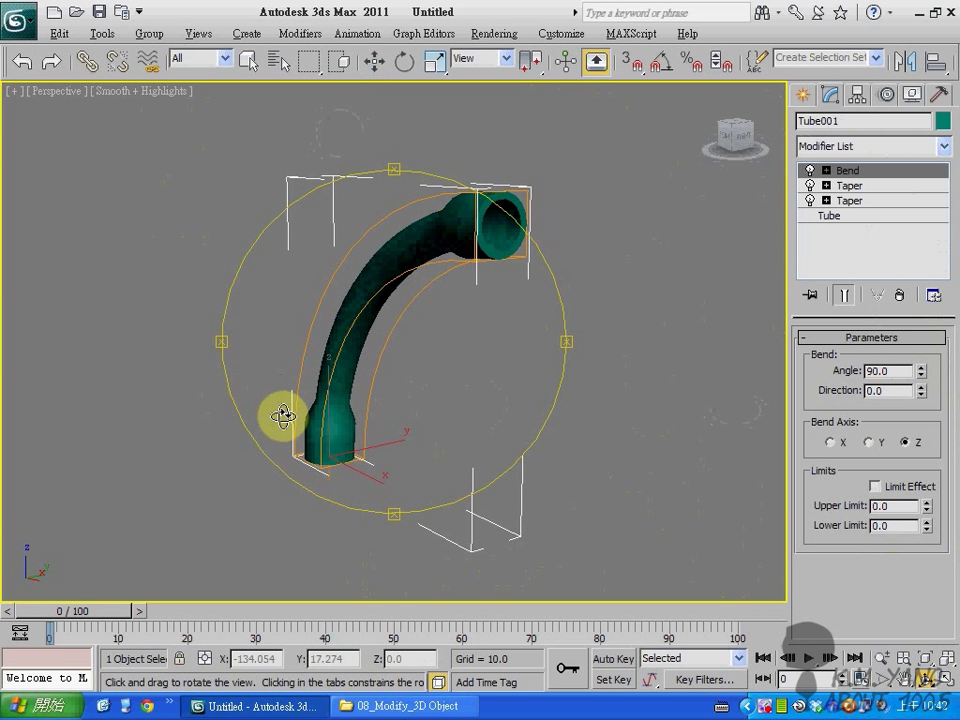
{"action": "left_click", "coordinate": [950, 684]}
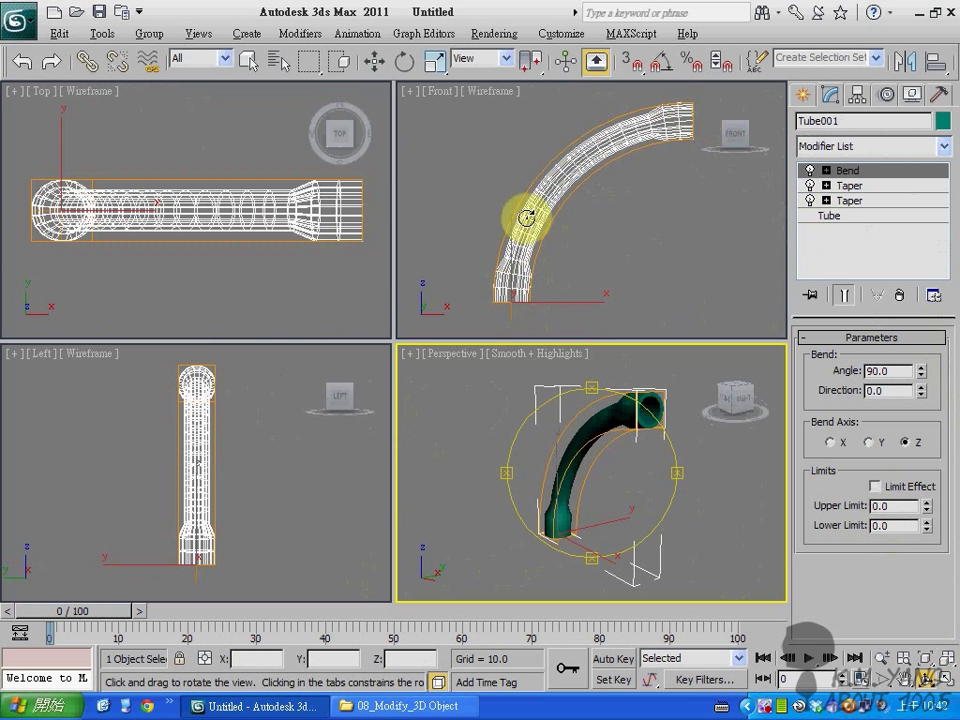
{"action": "left_click", "coordinate": [826, 171]}
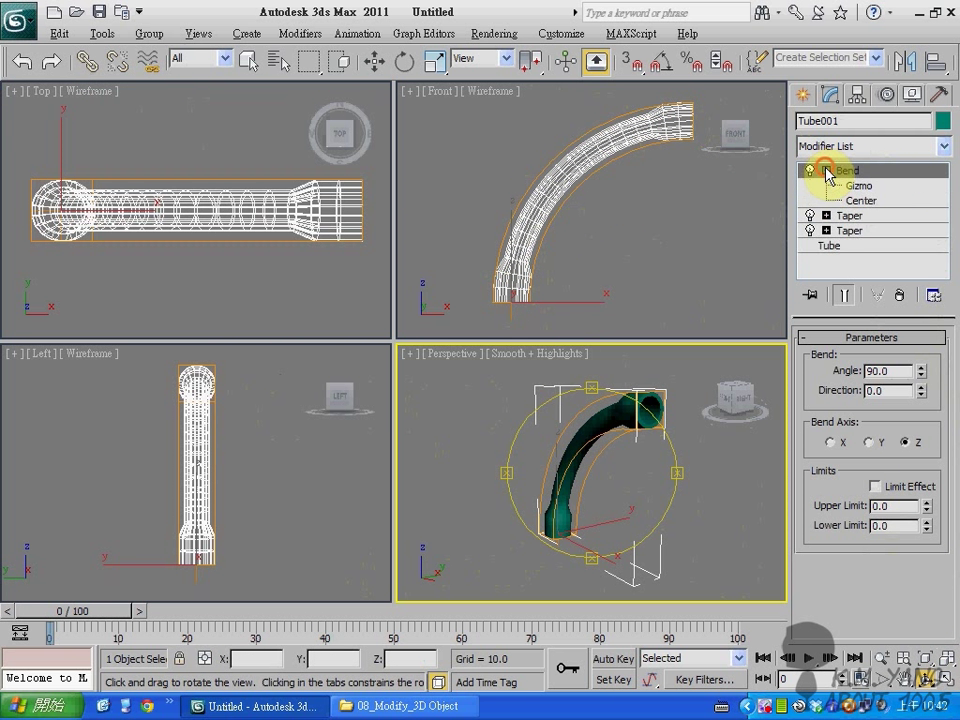
{"action": "left_click", "coordinate": [887, 487]}
{"action": "middle_click_drag", "start_coordinate": [563, 244], "coordinate": [506, 214]}
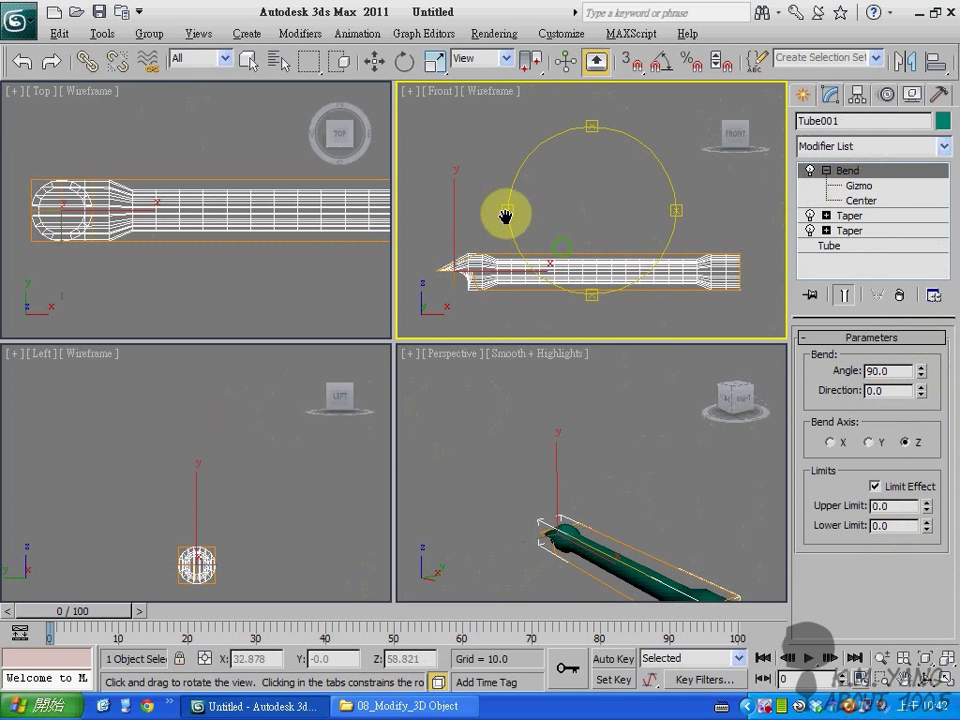
{"action": "left_click", "coordinate": [952, 683]}
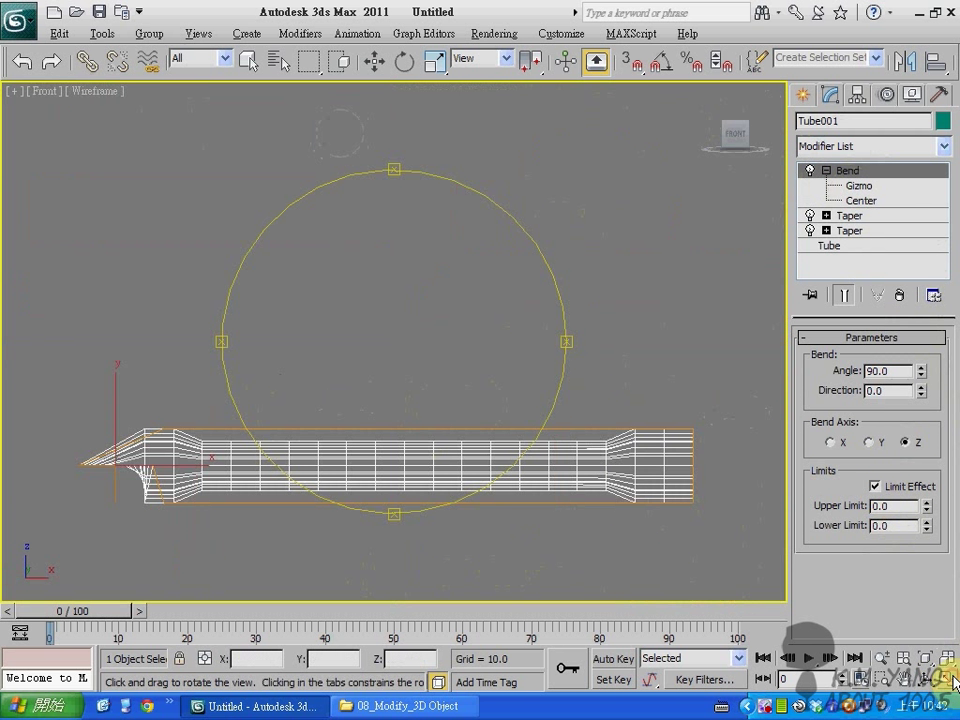
Set the Bend modifier's Upper Limit to 100
{"action": "left_click_drag", "start_coordinate": [927, 506], "coordinate": [530, 680]}
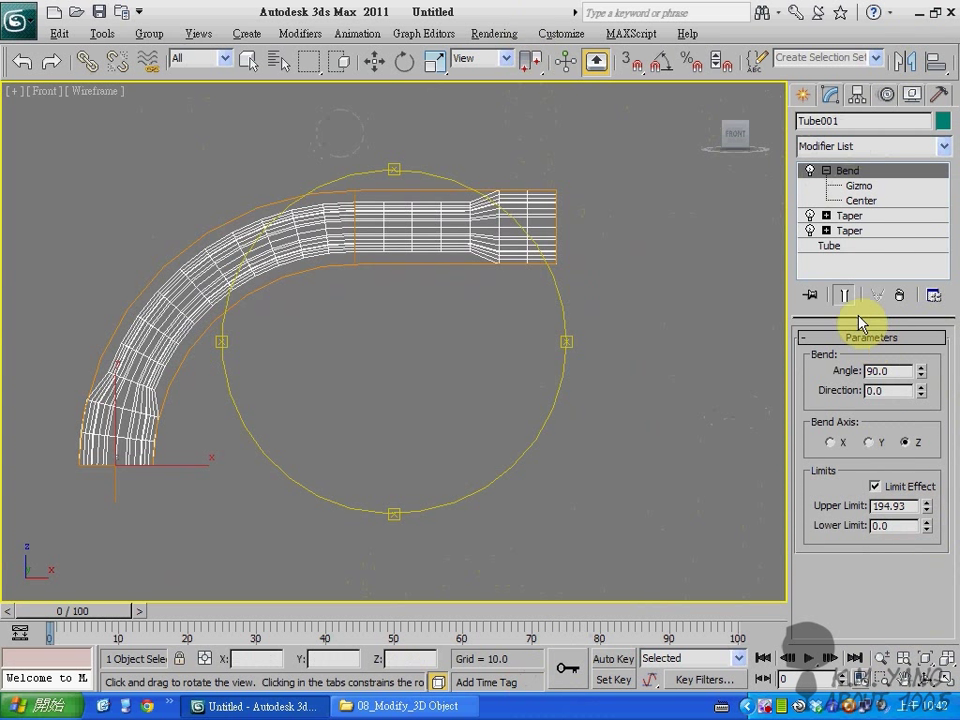
{"action": "double_click", "coordinate": [905, 506]}
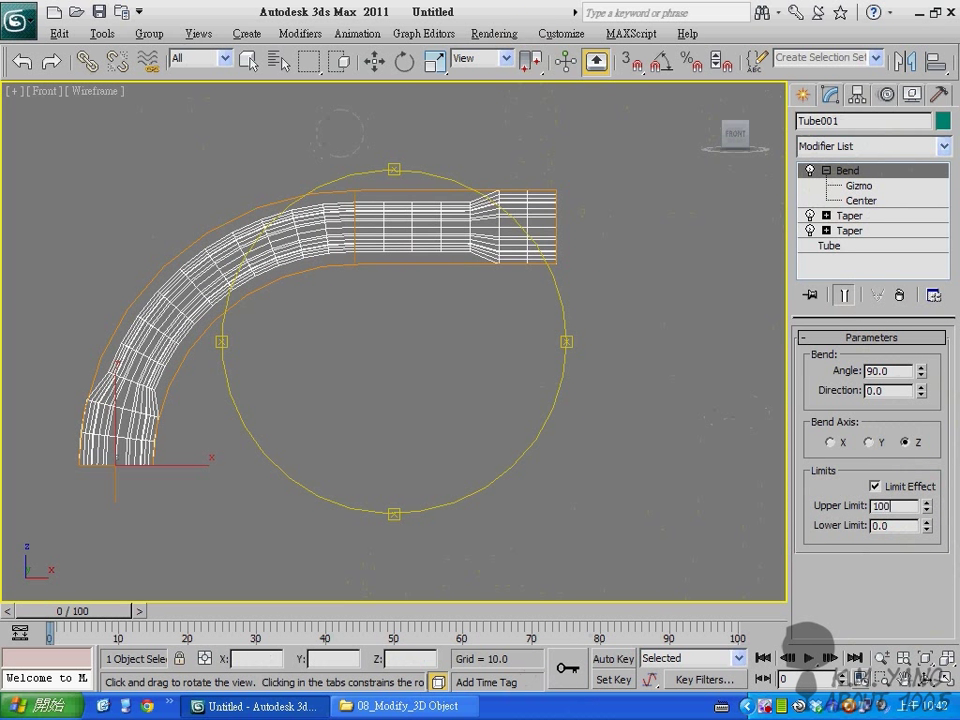
{"action": "key", "text": "Return"}
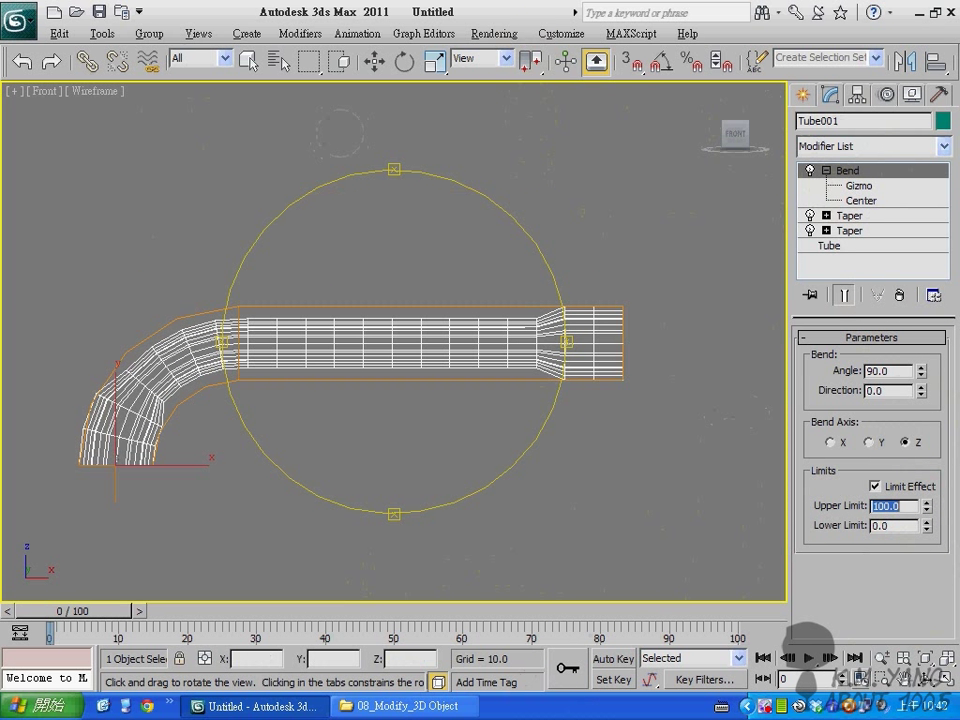
Raise the Bend gizmo higher up the tube in the Front viewport, then deselect
{"action": "left_click", "coordinate": [842, 186]}
{"action": "left_click", "coordinate": [374, 61]}
{"action": "left_click_drag", "start_coordinate": [113, 421], "coordinate": [101, 249]}
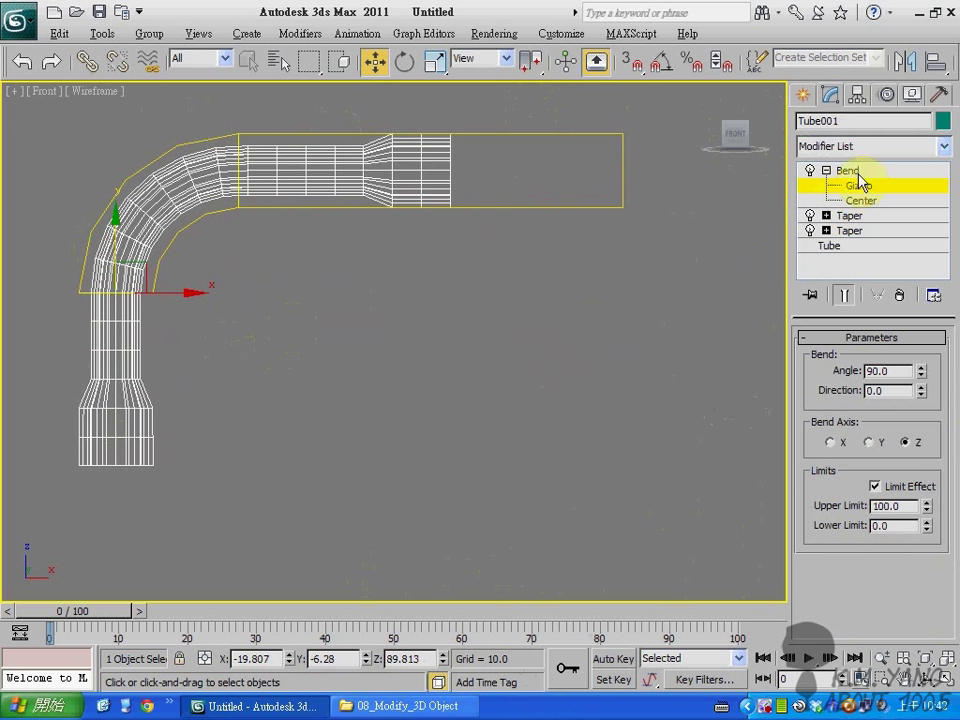
{"action": "left_click", "coordinate": [652, 316]}
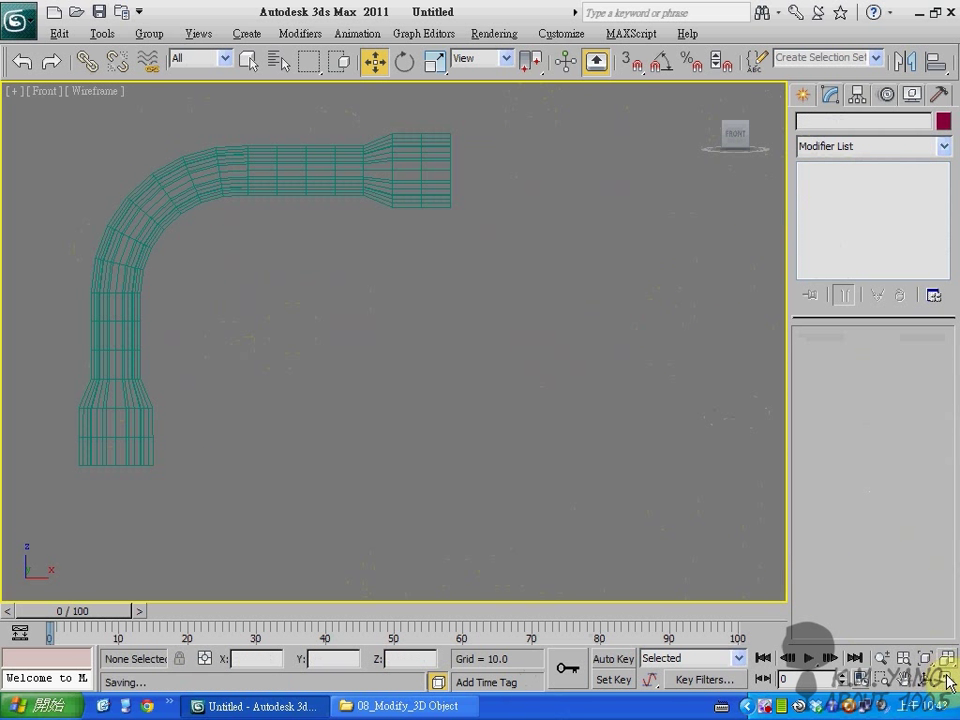
Orbit the maximized Perspective view around the bent teal tube, then return to four viewports
{"action": "left_click", "coordinate": [947, 683]}
{"action": "left_click", "coordinate": [692, 540]}
{"action": "left_click", "coordinate": [946, 682]}
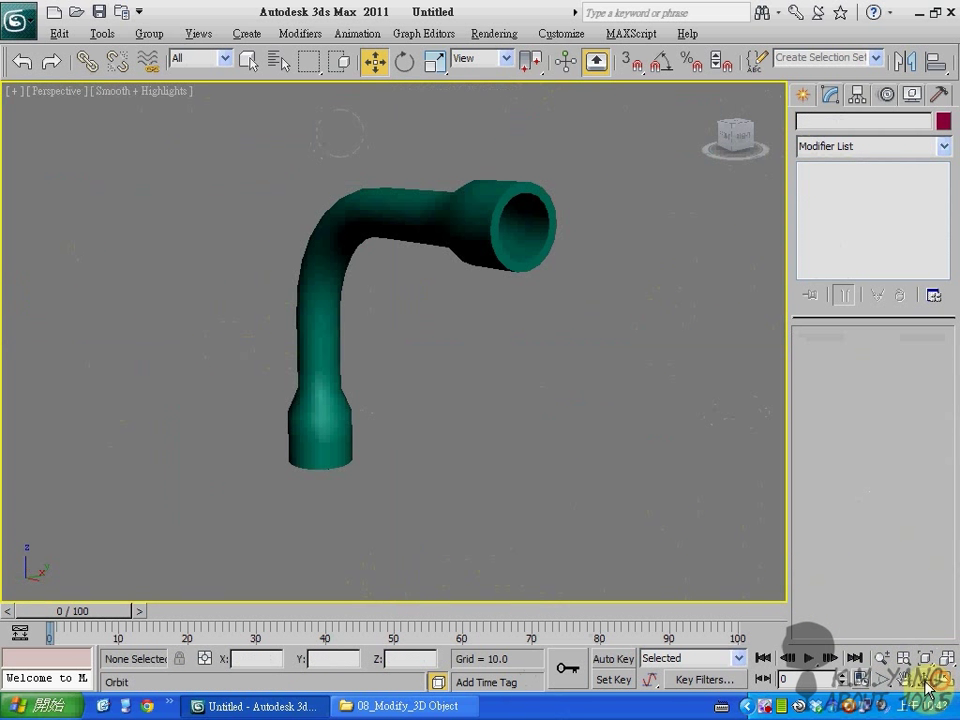
{"action": "left_click", "coordinate": [928, 684]}
{"action": "left_click_drag", "start_coordinate": [463, 422], "coordinate": [428, 427]}
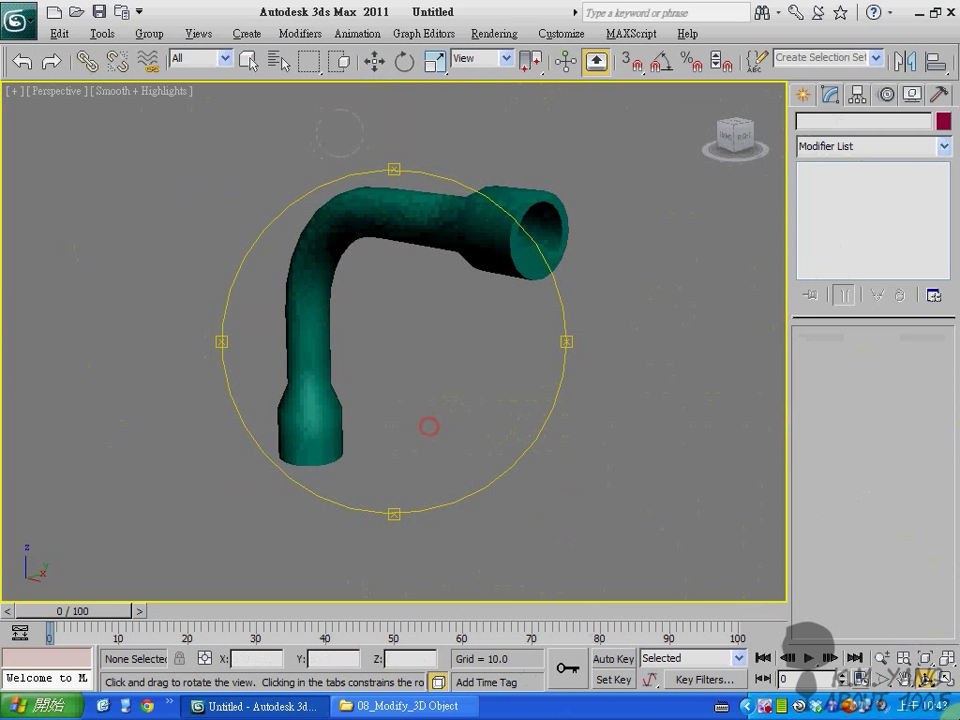
{"action": "left_click", "coordinate": [946, 662]}
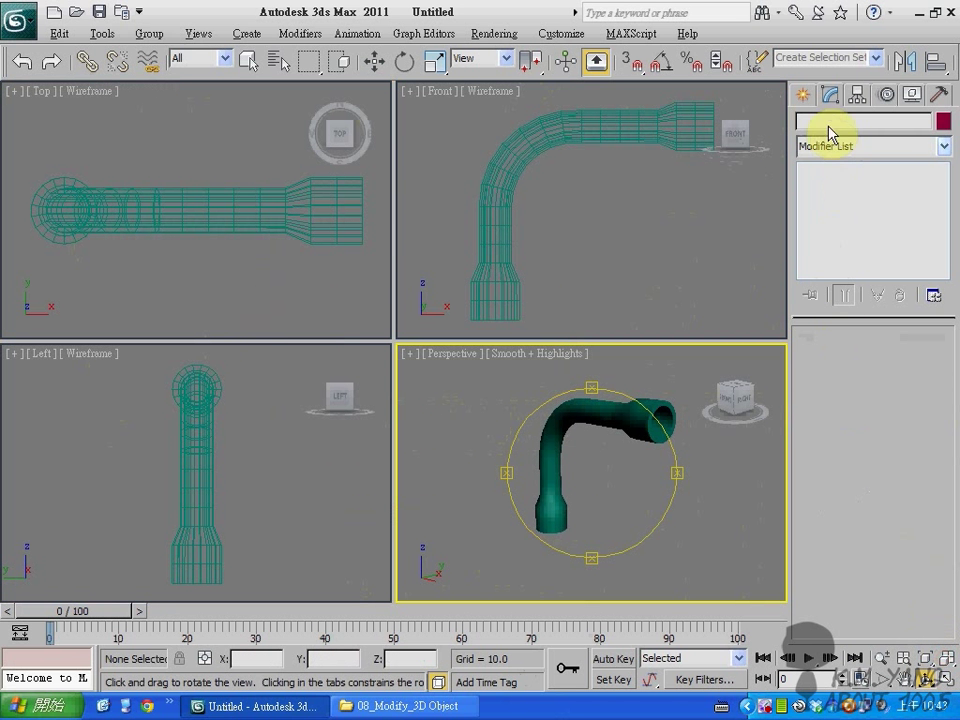
{"action": "left_click", "coordinate": [803, 95]}
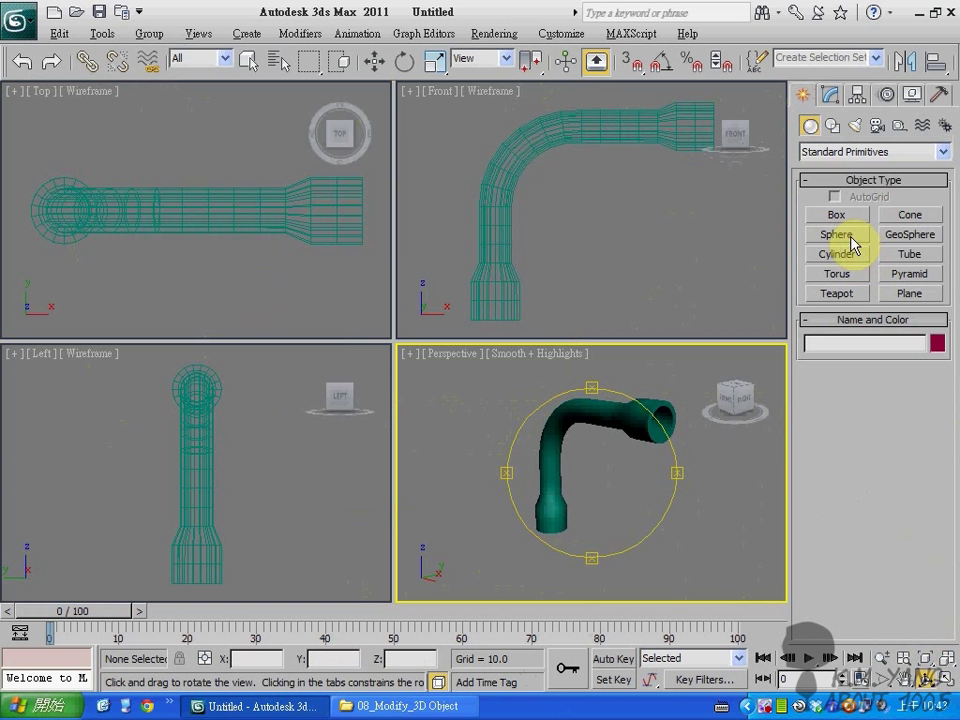
Draw a new tube in the Top viewport beside the wrench's flared end
{"action": "left_click", "coordinate": [912, 257]}
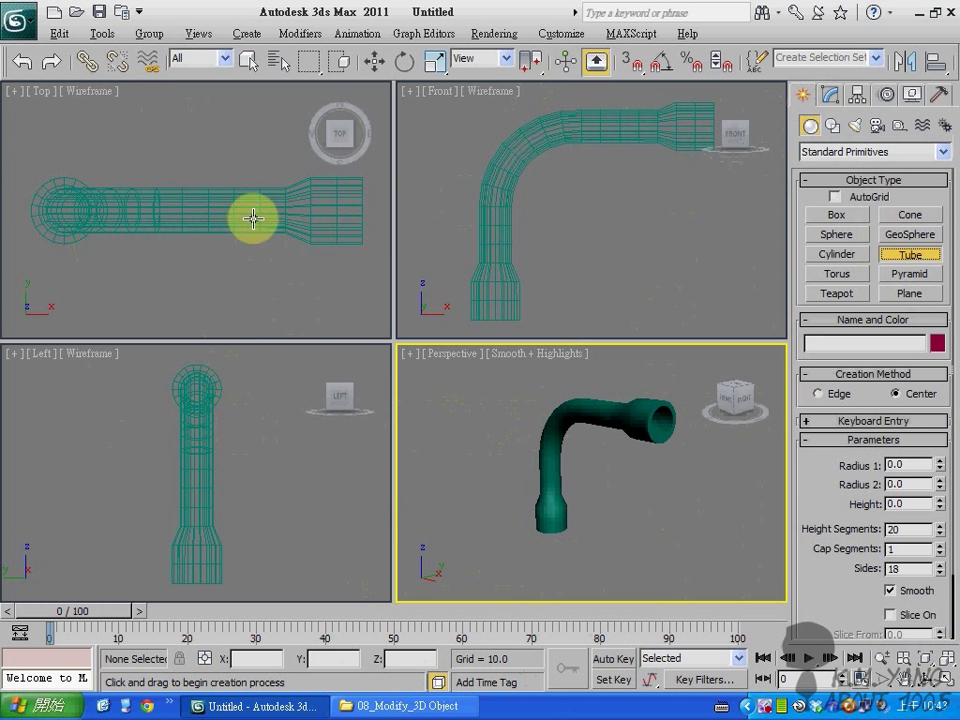
{"action": "middle_click_drag", "start_coordinate": [253, 216], "coordinate": [148, 234]}
{"action": "scroll", "coordinate": [240, 250], "scroll_direction": "up", "scroll_amount": 3}
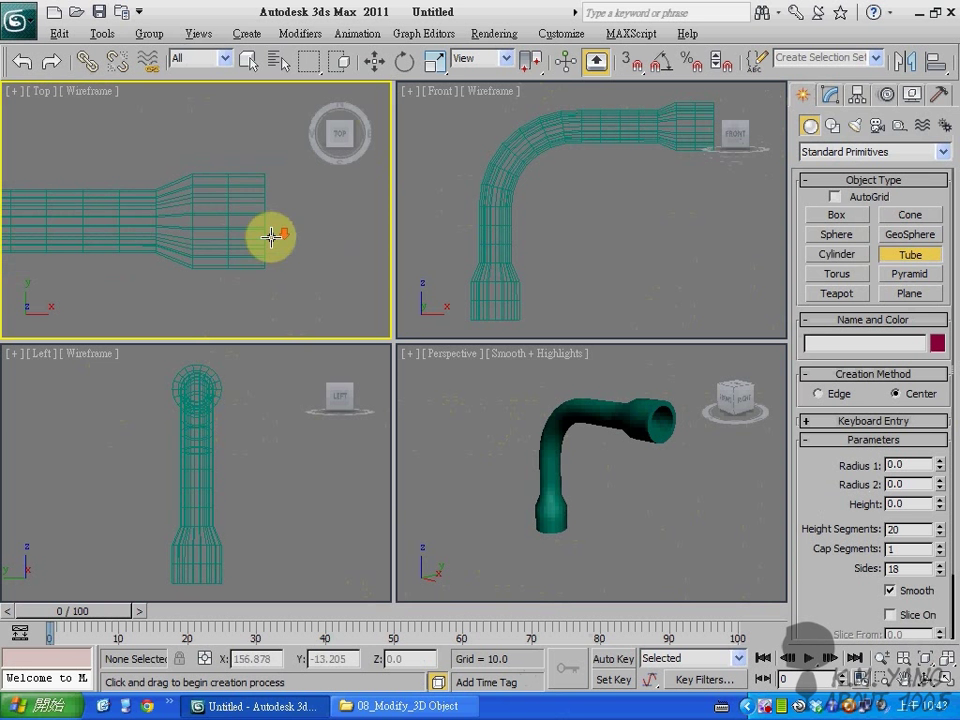
{"action": "left_click_drag", "start_coordinate": [285, 220], "coordinate": [304, 256]}
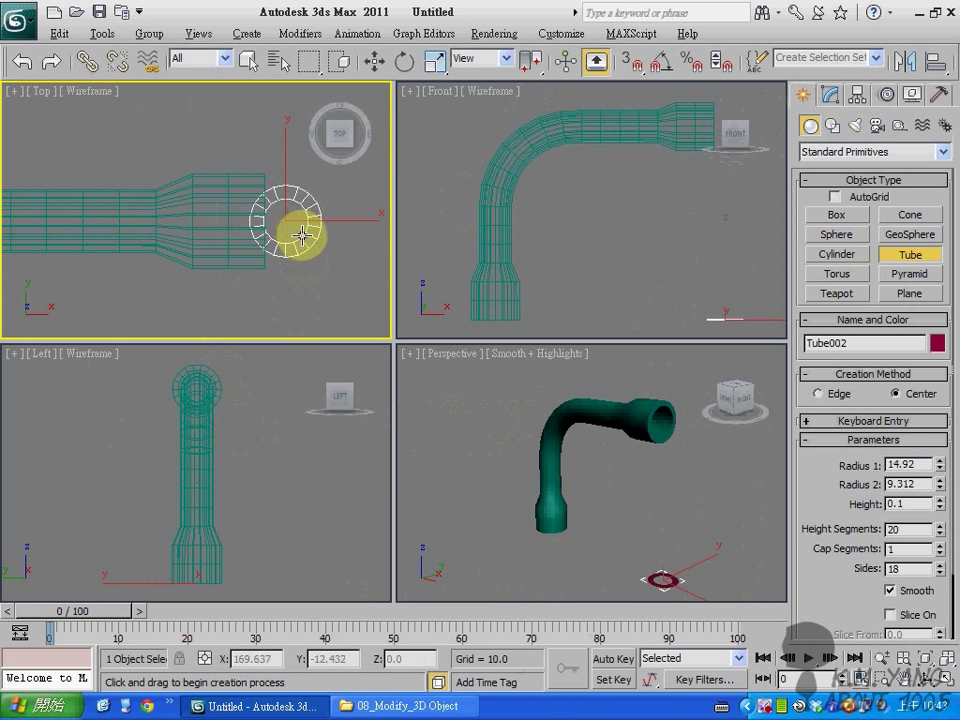
{"action": "left_click", "coordinate": [302, 235]}
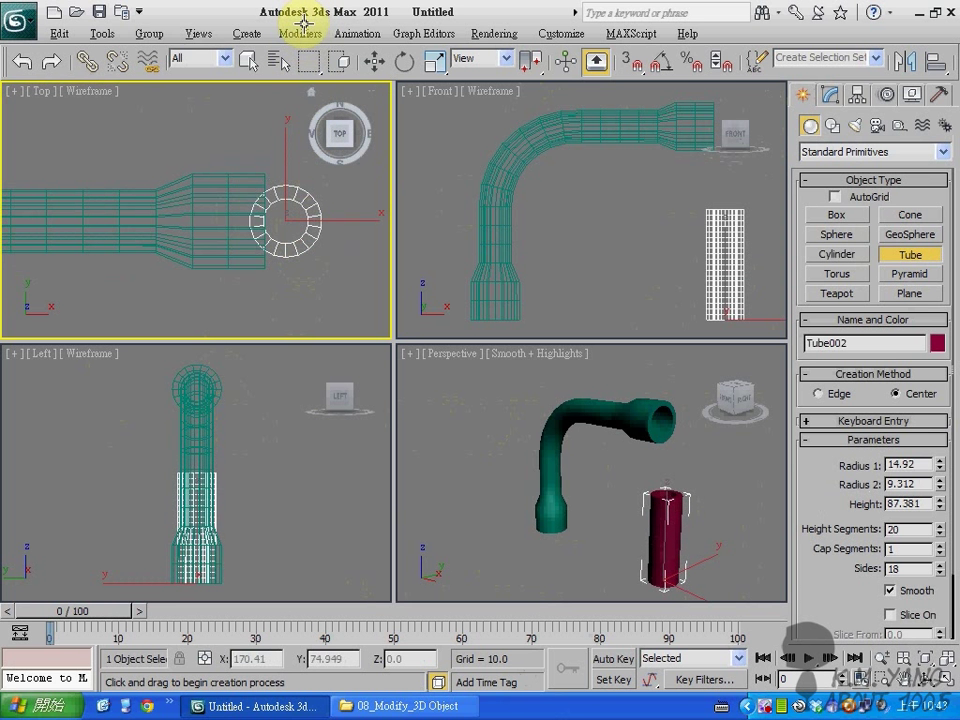
{"action": "left_click", "coordinate": [254, 8]}
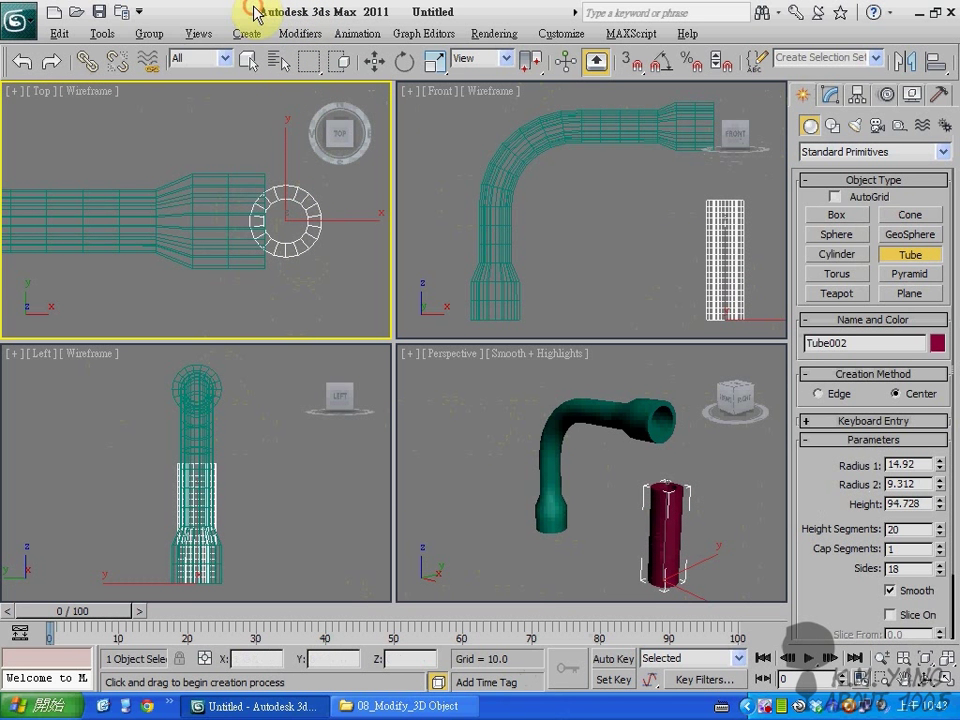
Set the new tube's Height Segments to 5, comparing with the teal tube's parameters
{"action": "left_click", "coordinate": [828, 96]}
{"action": "left_click_drag", "start_coordinate": [938, 432], "coordinate": [945, 556]}
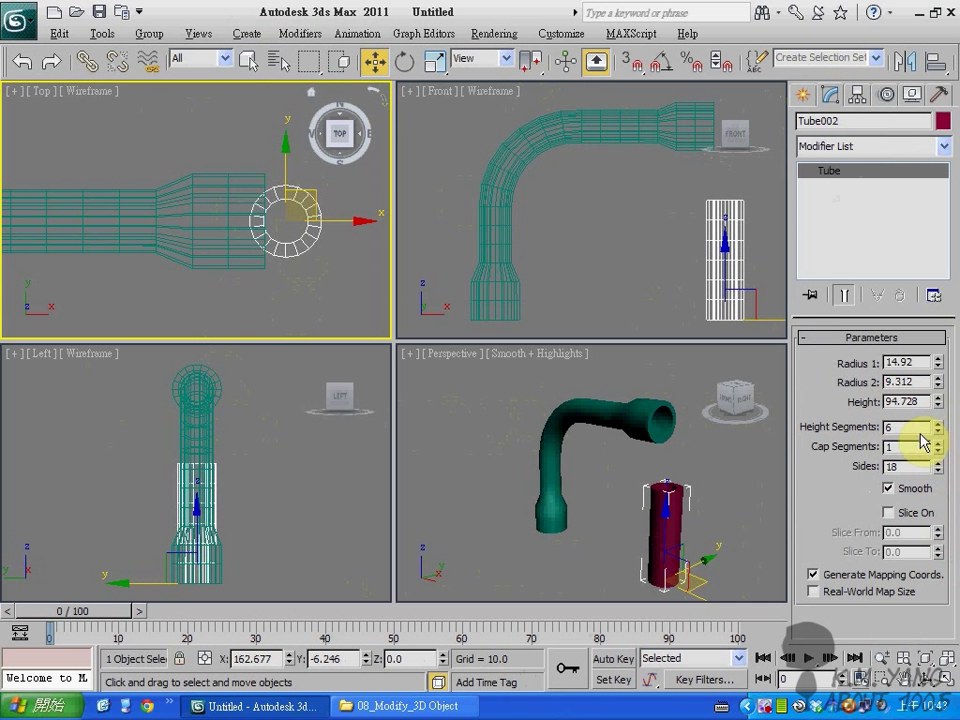
{"action": "left_click_drag", "start_coordinate": [913, 428], "coordinate": [836, 430]}
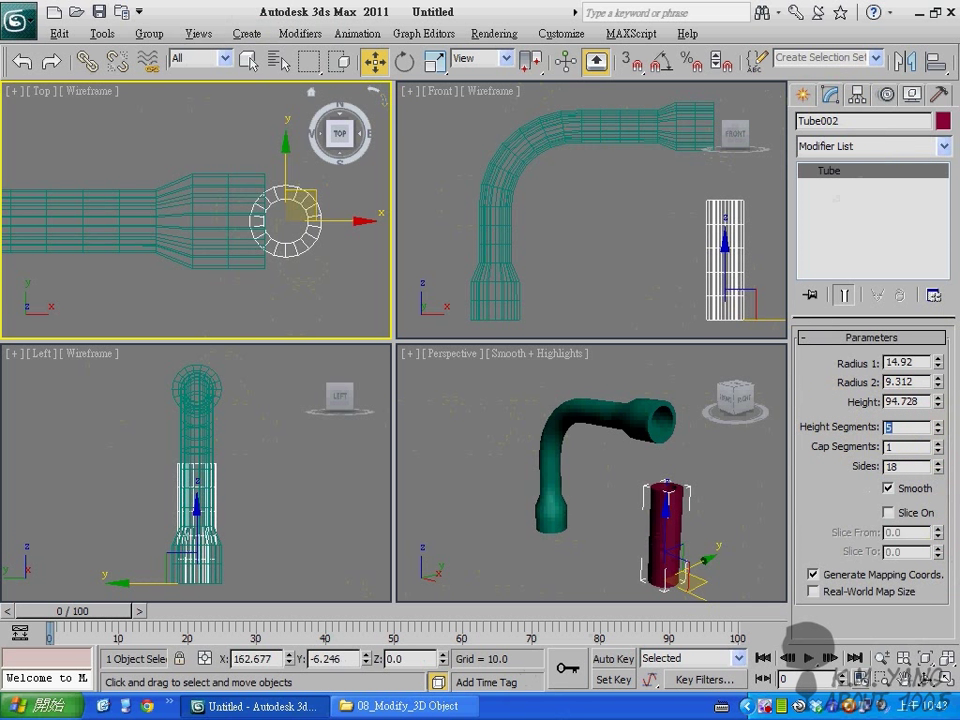
{"action": "left_click", "coordinate": [660, 120]}
{"action": "left_click", "coordinate": [852, 246]}
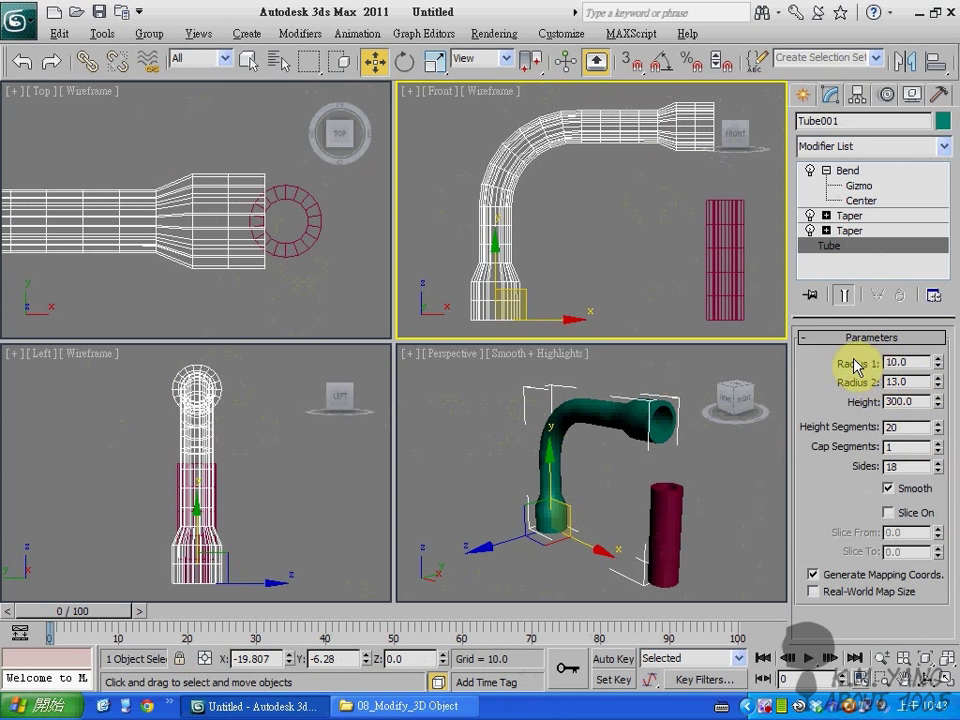
{"action": "left_click", "coordinate": [742, 276]}
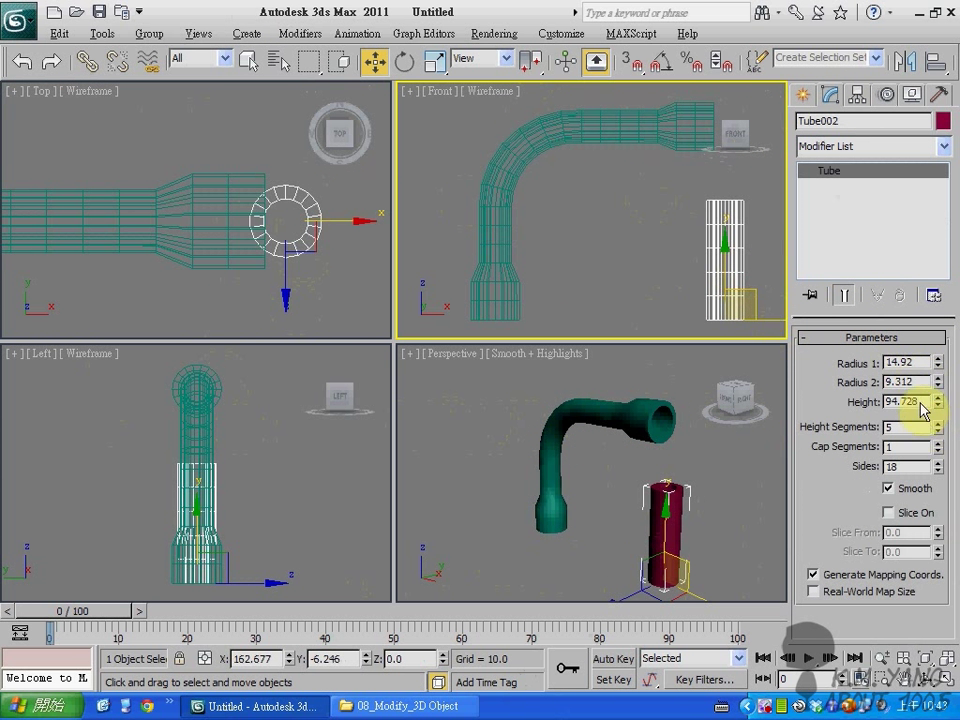
Set the red tube's Radius 1 to 7.0 and Radius 2 to 10.0
{"action": "double_click", "coordinate": [919, 364]}
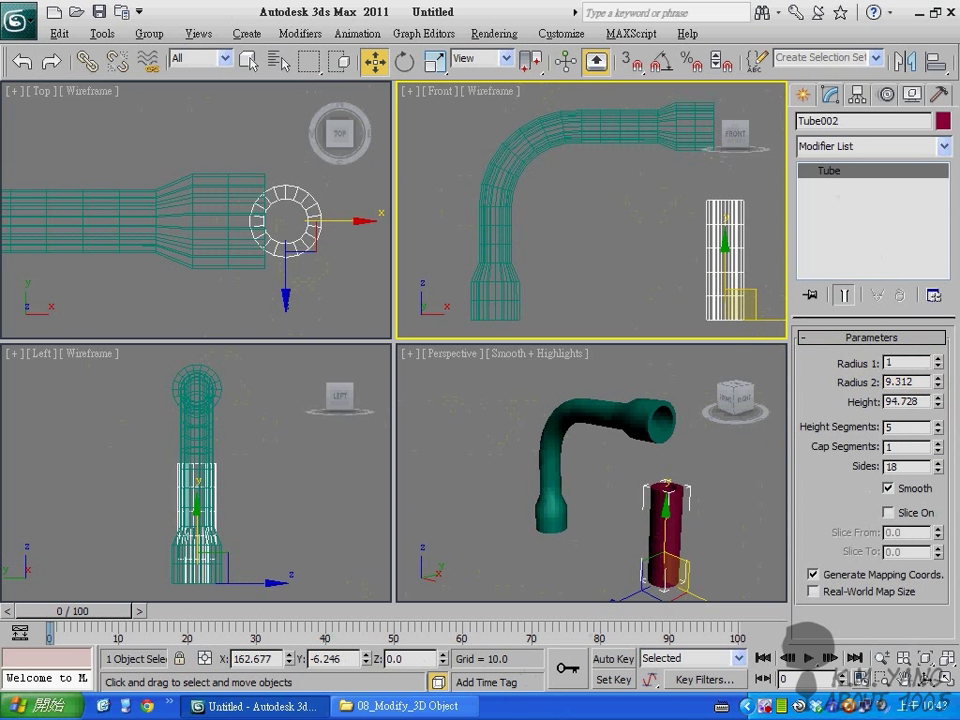
{"action": "type", "text": "1"}
{"action": "key", "text": "Tab"}
{"action": "type", "text": "10"}
{"action": "key", "text": "Return"}
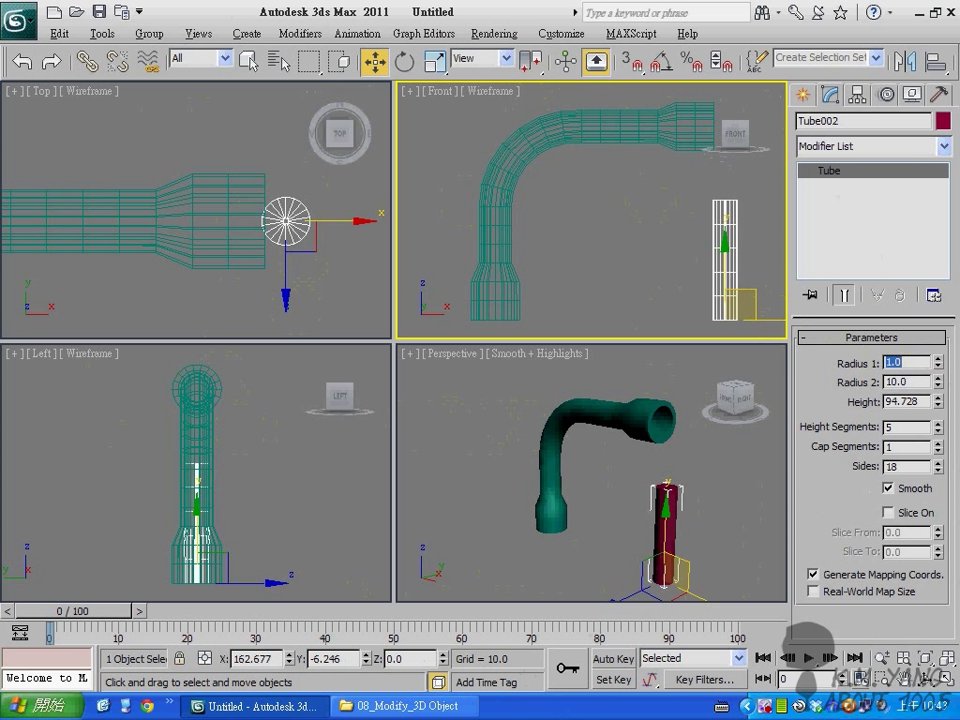
{"action": "type", "text": "9"}
{"action": "key", "text": "Return"}
{"action": "type", "text": "8"}
{"action": "key", "text": "Return"}
{"action": "type", "text": "7"}
{"action": "key", "text": "Return"}
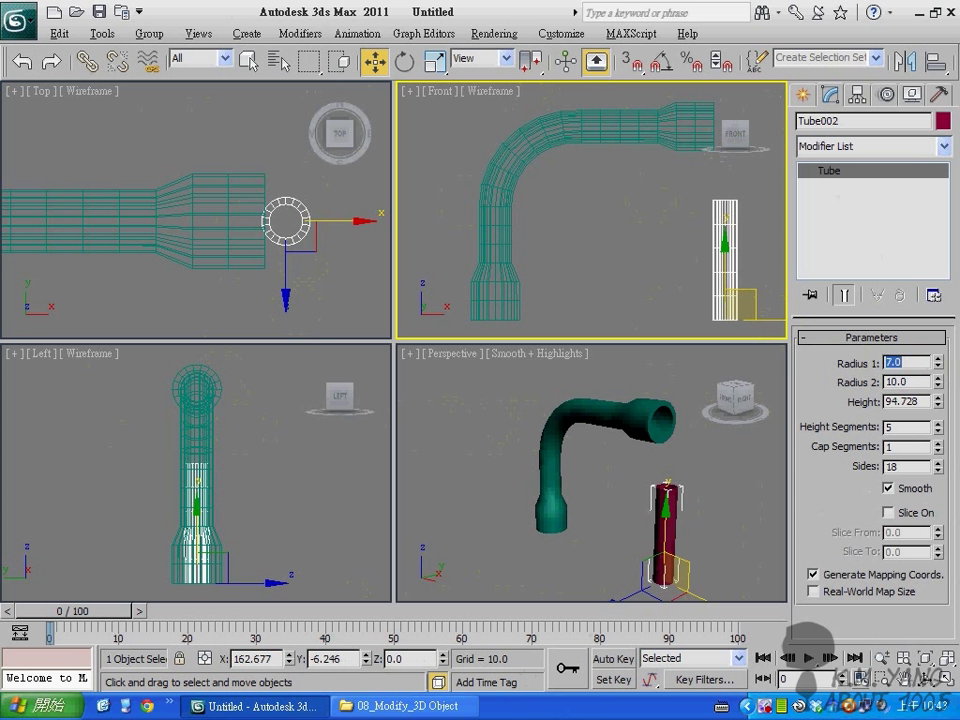
{"action": "middle_click_drag", "start_coordinate": [701, 291], "coordinate": [628, 281]}
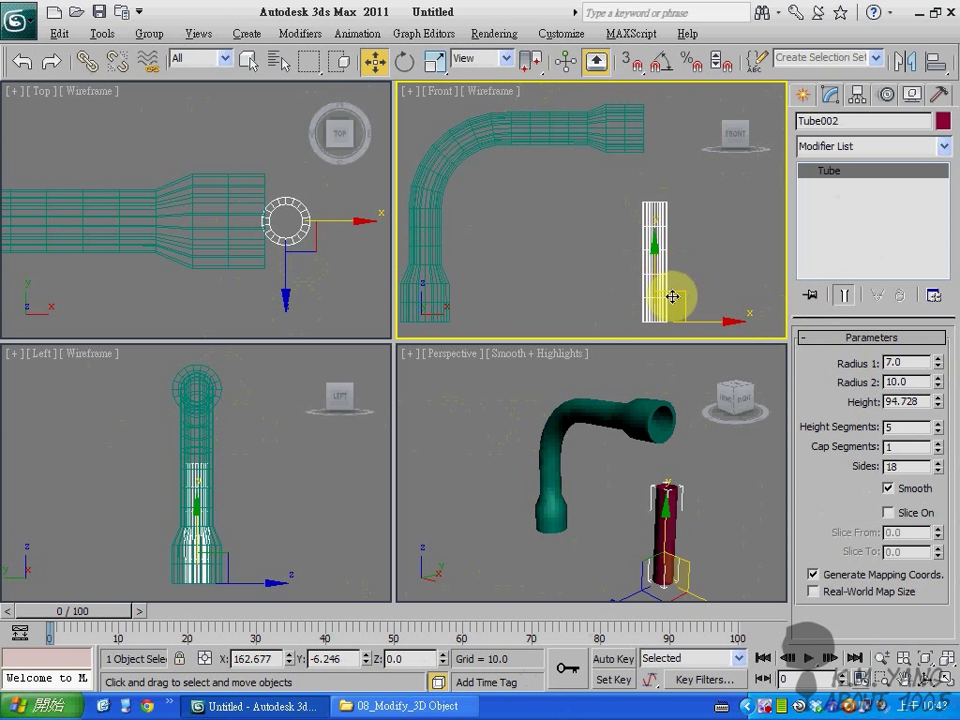
Set the red tube's Height to 100 and raise it to the wrench's upper end
{"action": "double_click", "coordinate": [925, 403]}
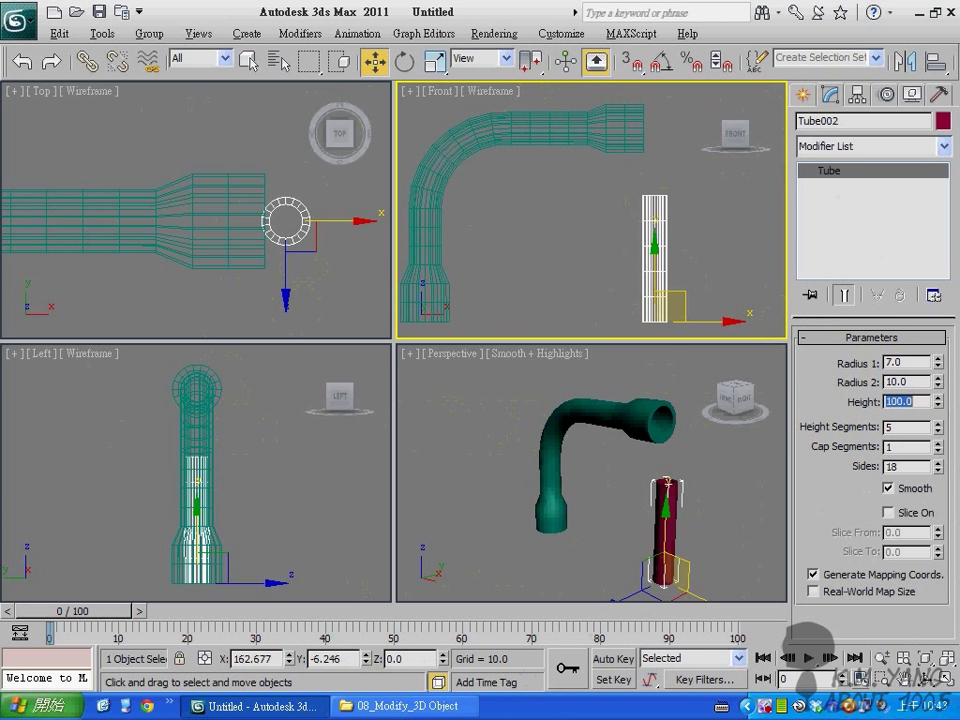
{"action": "left_click_drag", "start_coordinate": [658, 272], "coordinate": [657, 128]}
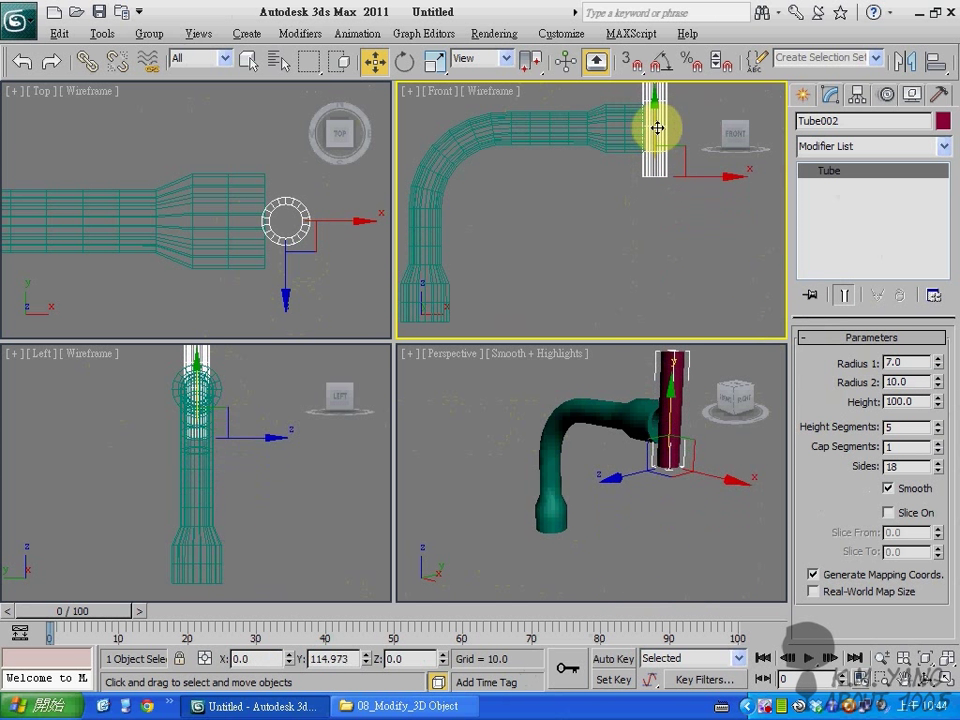
{"action": "middle_click_drag", "start_coordinate": [657, 128], "coordinate": [499, 311]}
{"action": "scroll", "coordinate": [546, 274], "scroll_direction": "down", "scroll_amount": 3}
{"action": "scroll", "coordinate": [546, 270], "scroll_direction": "up", "scroll_amount": 2}
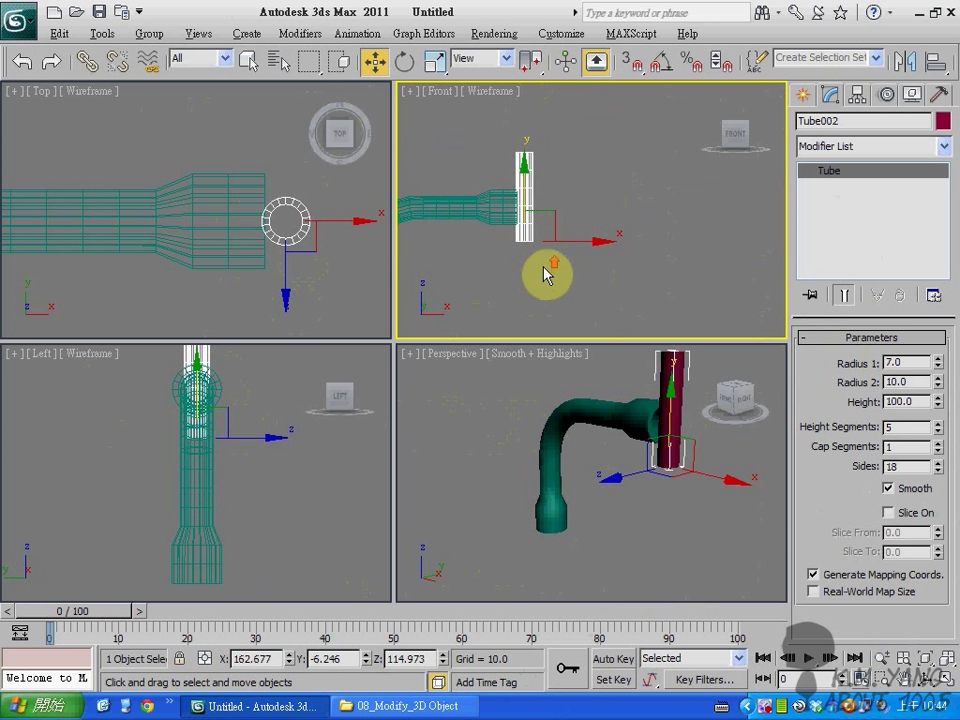
Rotate the red tube 90° with Angle Snap so it lies horizontally
{"action": "left_click", "coordinate": [404, 62]}
{"action": "left_click_drag", "start_coordinate": [613, 220], "coordinate": [659, 381]}
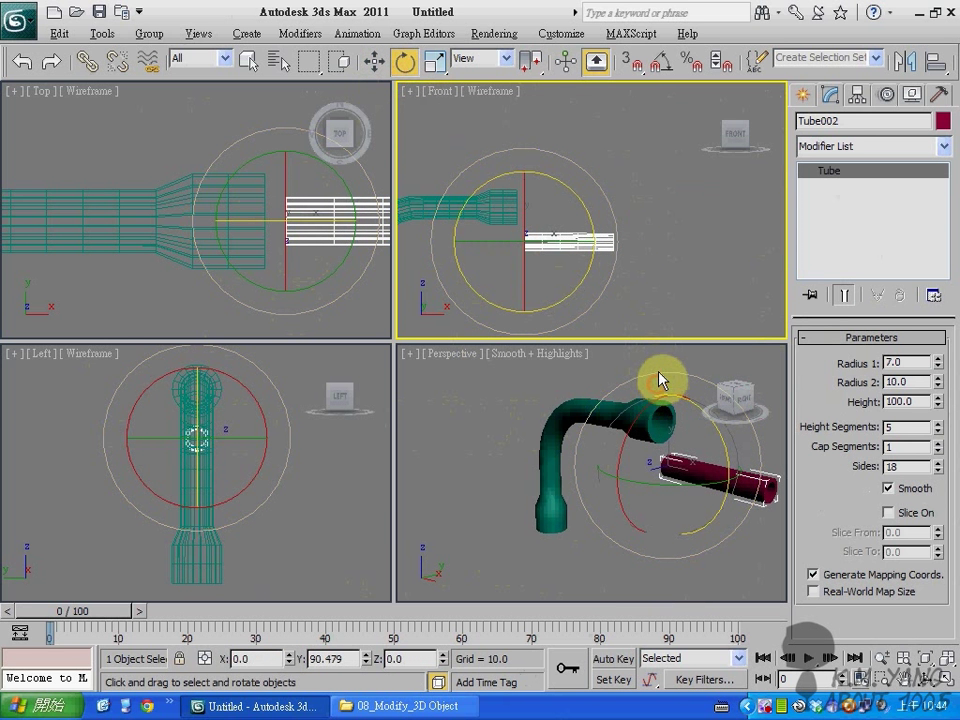
{"action": "key", "text": "ctrl+z"}
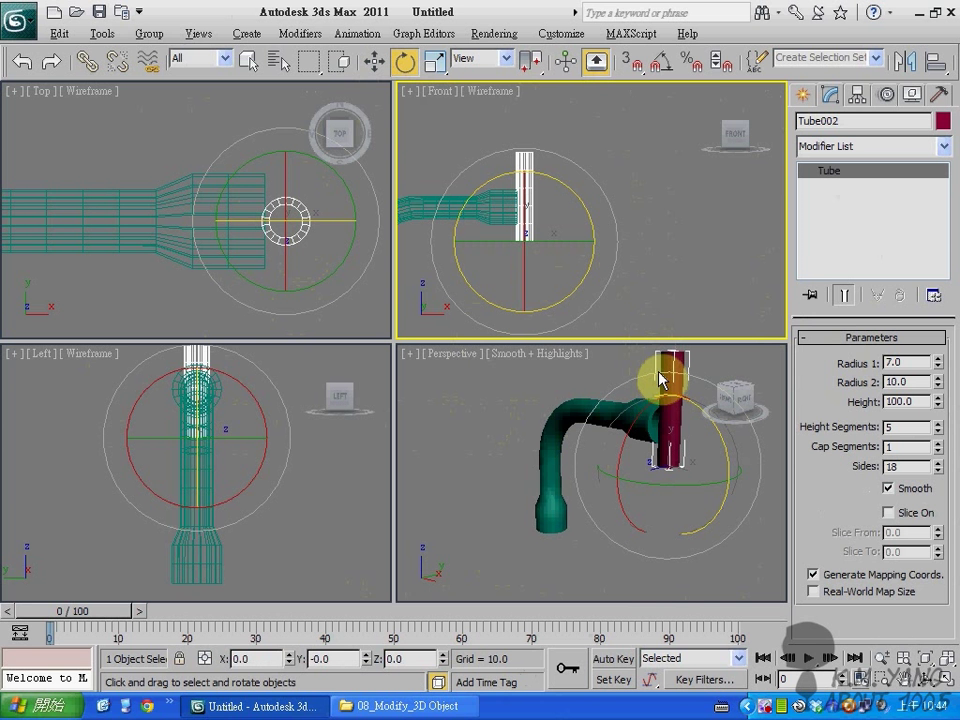
{"action": "left_click", "coordinate": [660, 62]}
{"action": "left_click_drag", "start_coordinate": [614, 218], "coordinate": [649, 297]}
{"action": "left_click", "coordinate": [679, 221]}
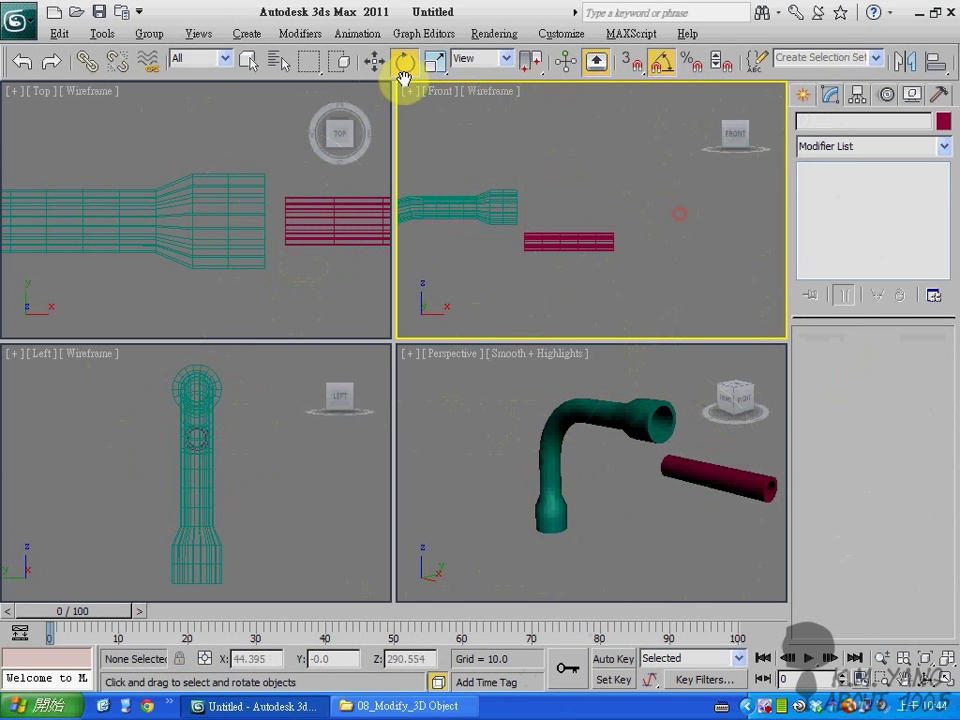
{"action": "left_click", "coordinate": [374, 62]}
{"action": "middle_click_drag", "start_coordinate": [307, 212], "coordinate": [240, 223]}
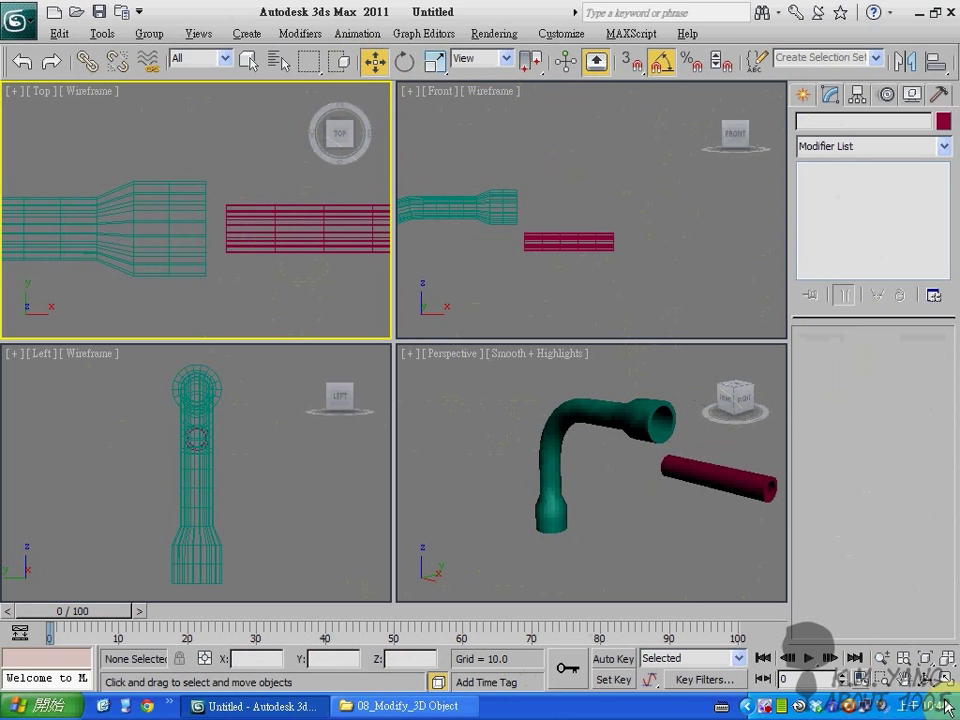
{"action": "left_click", "coordinate": [945, 680]}
{"action": "scroll", "coordinate": [600, 390], "scroll_direction": "down", "scroll_amount": 5}
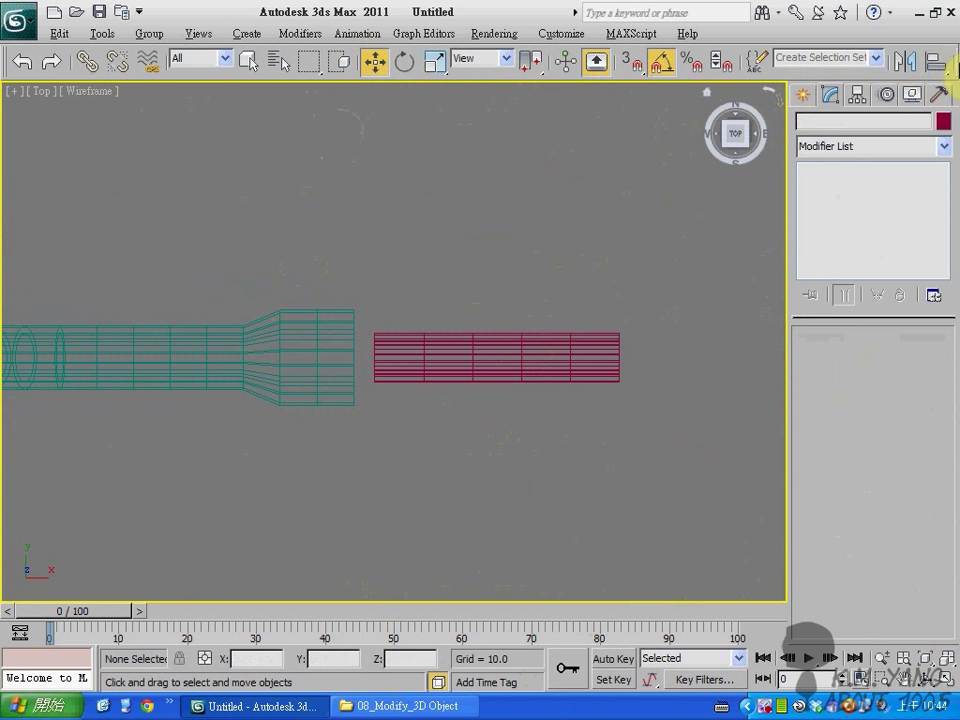
Align the red tube to the teal tube using the Align tool
{"action": "left_click", "coordinate": [945, 62]}
{"action": "left_click", "coordinate": [485, 405]}
{"action": "left_click", "coordinate": [517, 371]}
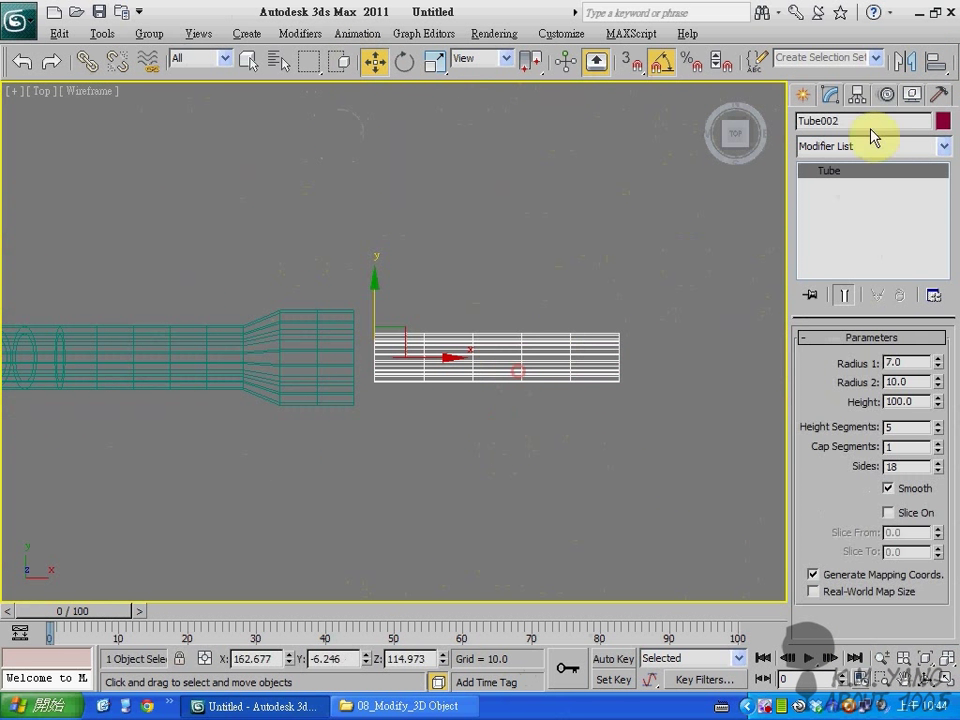
{"action": "left_click", "coordinate": [937, 63]}
{"action": "left_click", "coordinate": [352, 373]}
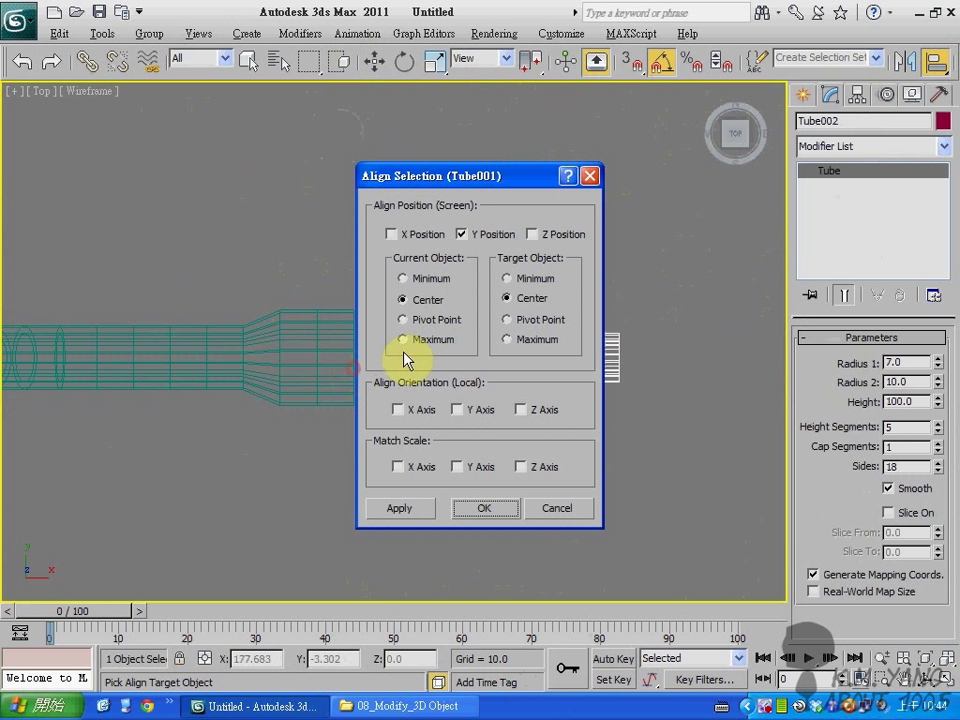
{"action": "left_click_drag", "start_coordinate": [471, 180], "coordinate": [715, 192]}
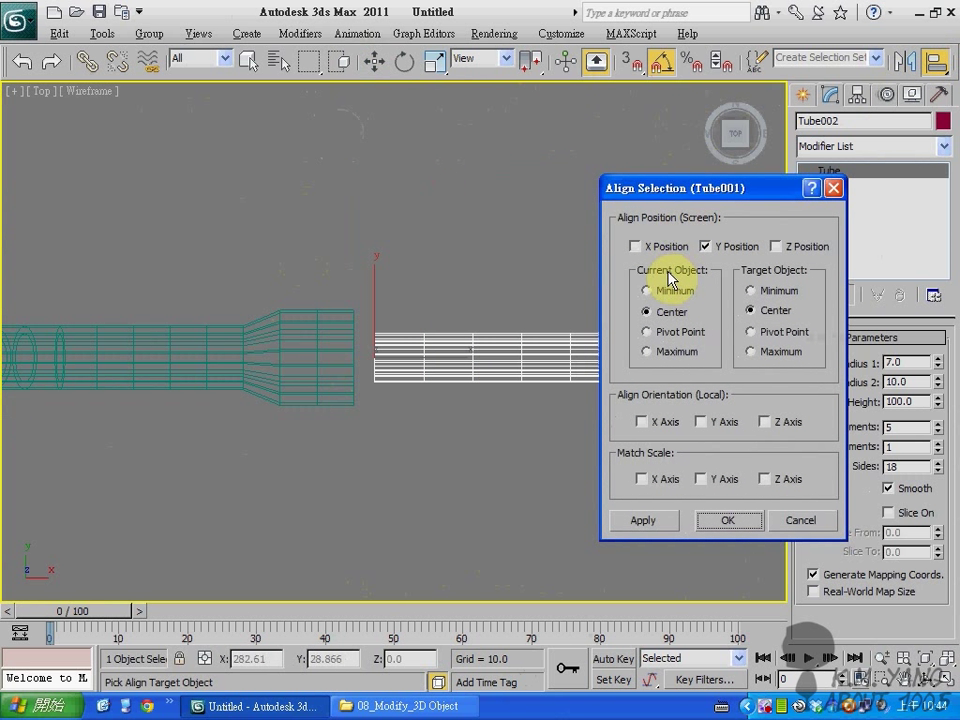
{"action": "left_click", "coordinate": [728, 520]}
{"action": "left_click", "coordinate": [436, 428]}
{"action": "left_click", "coordinate": [452, 349]}
Raise the red tube in the maximized Left view to centre it on the socket
{"action": "key", "text": "alt+w"}
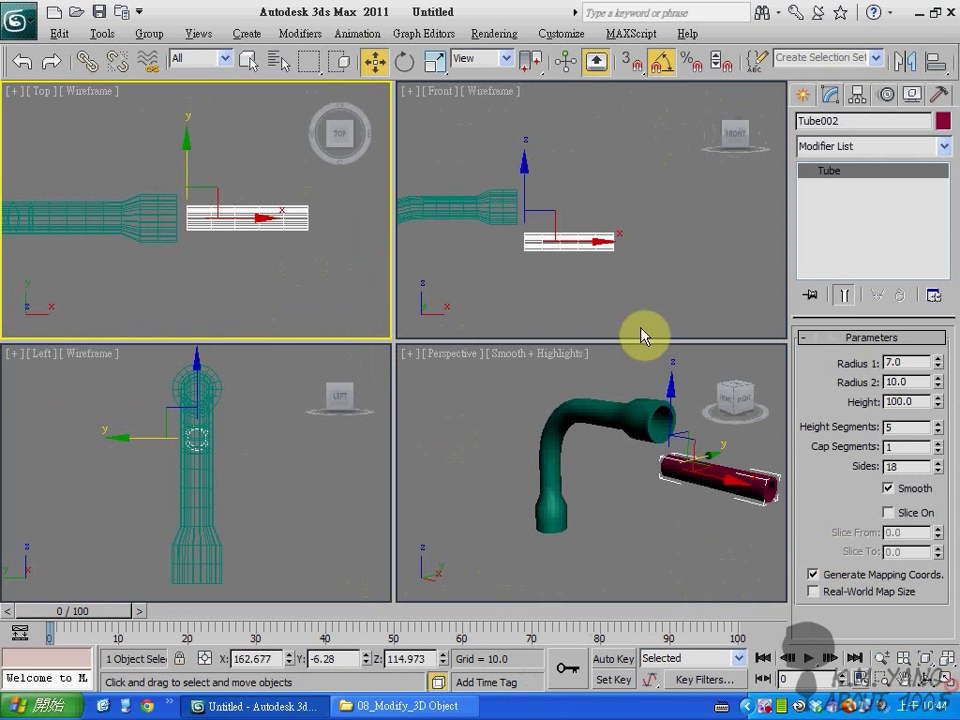
{"action": "right_click", "coordinate": [234, 474]}
{"action": "key", "text": "alt+w"}
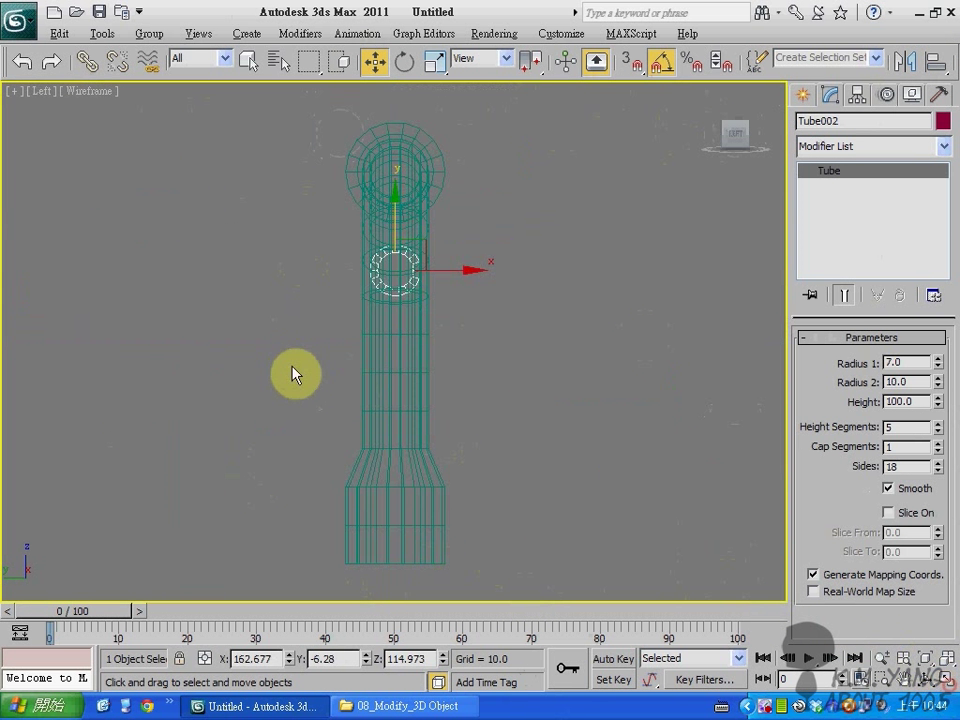
{"action": "left_click_drag", "start_coordinate": [408, 367], "coordinate": [407, 279]}
{"action": "scroll", "coordinate": [415, 284], "scroll_direction": "up", "scroll_amount": 4}
{"action": "mouse_move", "coordinate": [407, 342]}
{"action": "left_mouse_down"}
{"action": "mouse_move", "coordinate": [407, 313]}
{"action": "mouse_move", "coordinate": [411, 324]}
{"action": "left_mouse_up"}
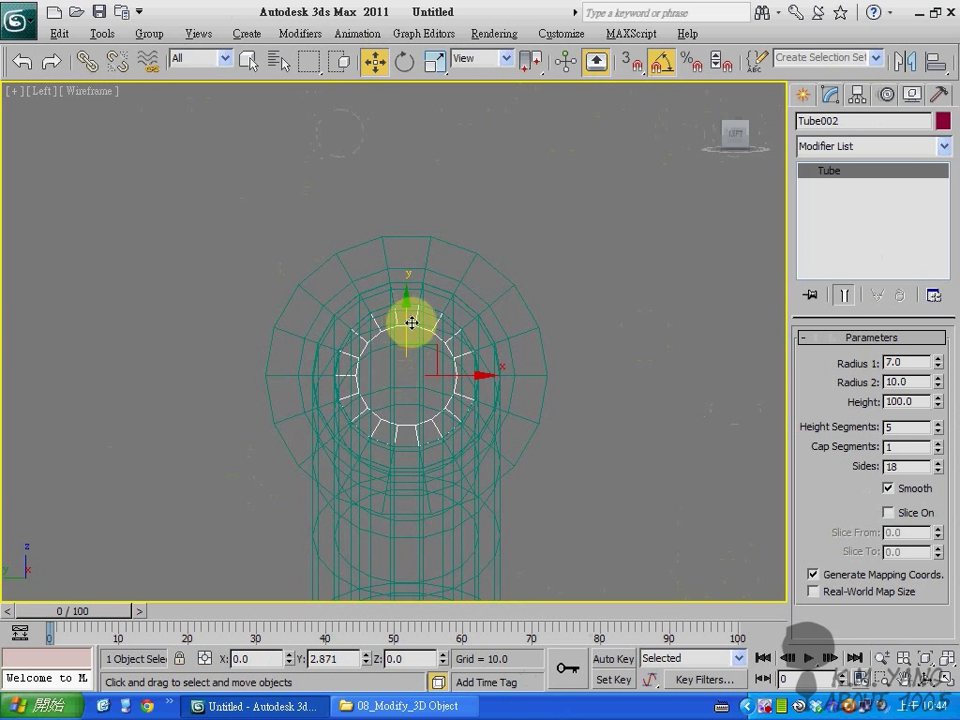
Slide the red tube left along X into the teal tube's socket in Perspective
{"action": "left_click_drag", "start_coordinate": [412, 323], "coordinate": [412, 323]}
{"action": "left_click", "coordinate": [638, 435]}
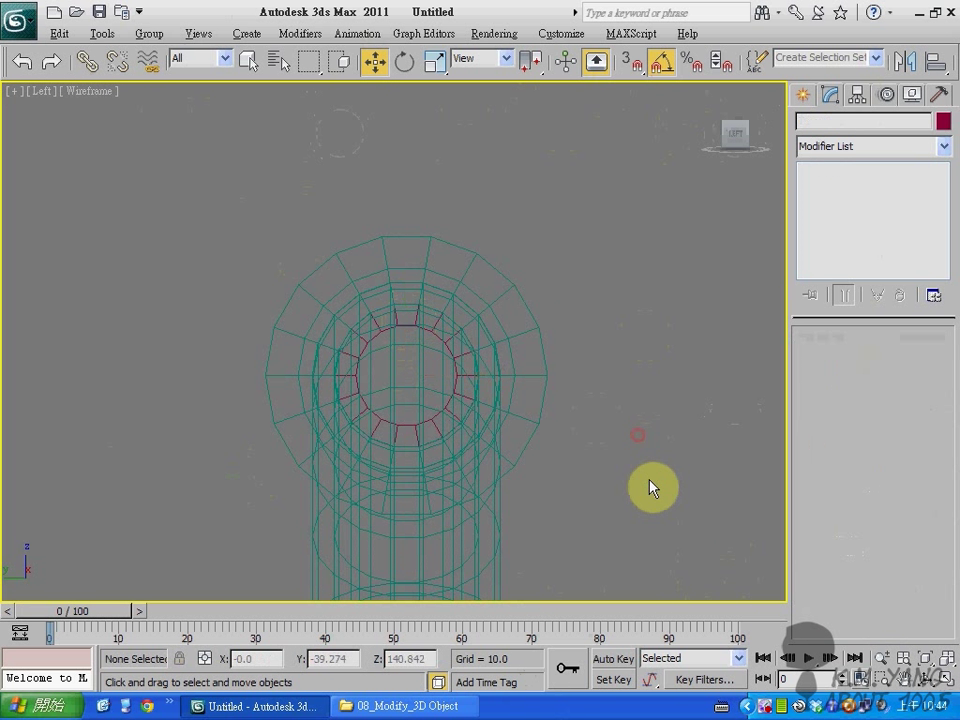
{"action": "left_click", "coordinate": [948, 686]}
{"action": "left_click", "coordinate": [761, 561]}
{"action": "left_click", "coordinate": [932, 688]}
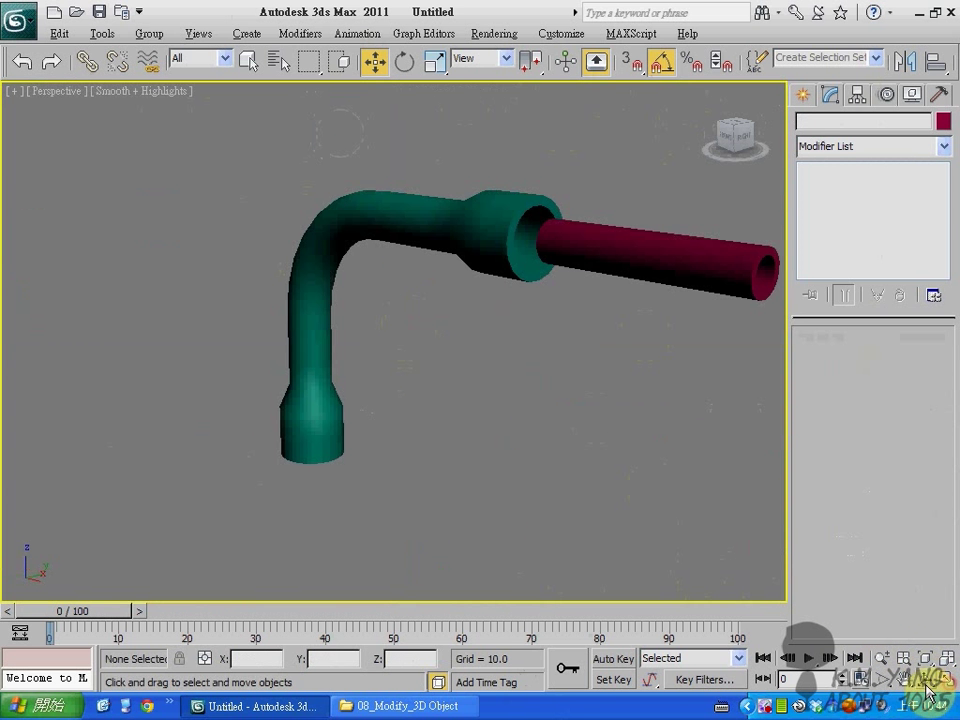
{"action": "middle_click_drag", "start_coordinate": [437, 345], "coordinate": [484, 349], "text": "alt"}
{"action": "left_click", "coordinate": [523, 317]}
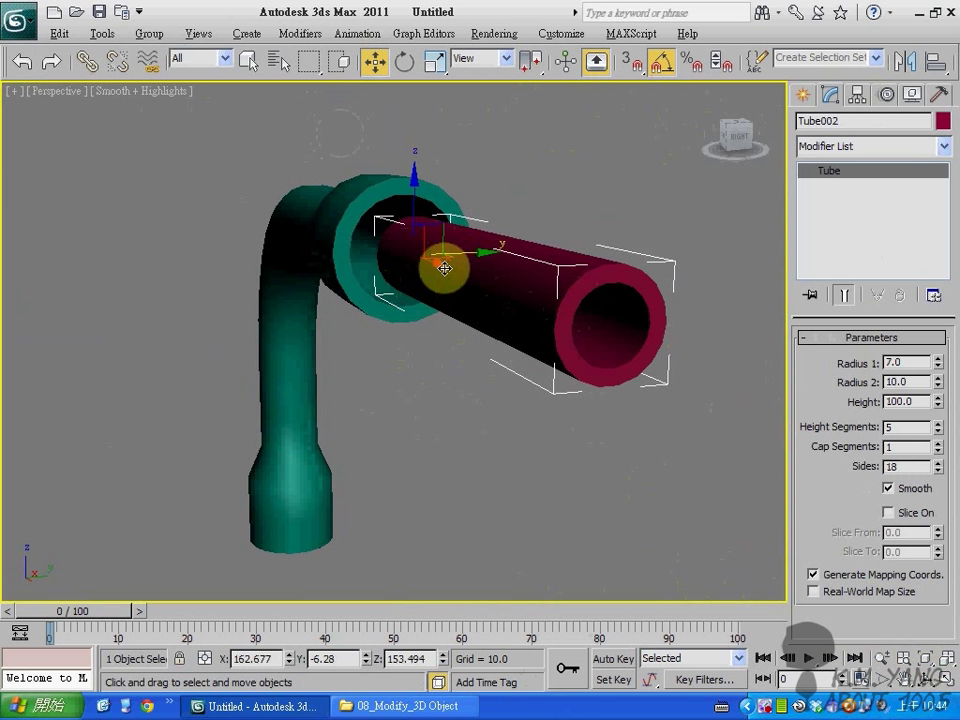
{"action": "left_click_drag", "start_coordinate": [437, 264], "coordinate": [415, 248]}
Set the red tube's Radius 2 to 15 and Radius 1 to 12
{"action": "left_click_drag", "start_coordinate": [940, 380], "coordinate": [936, 328]}
{"action": "double_click", "coordinate": [917, 381]}
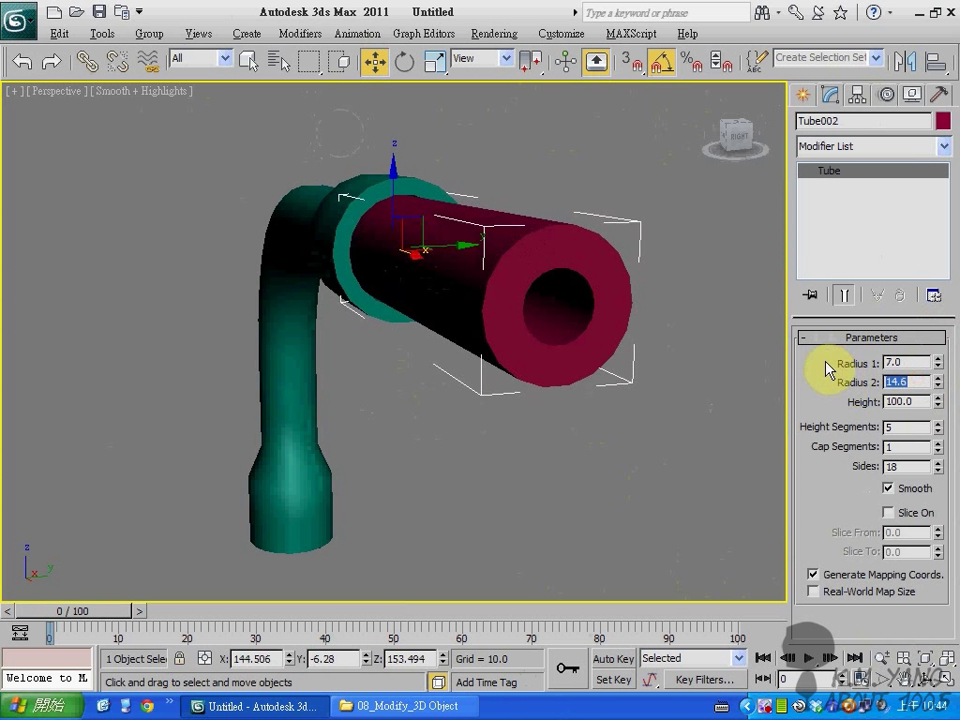
{"action": "key", "text": "Return"}
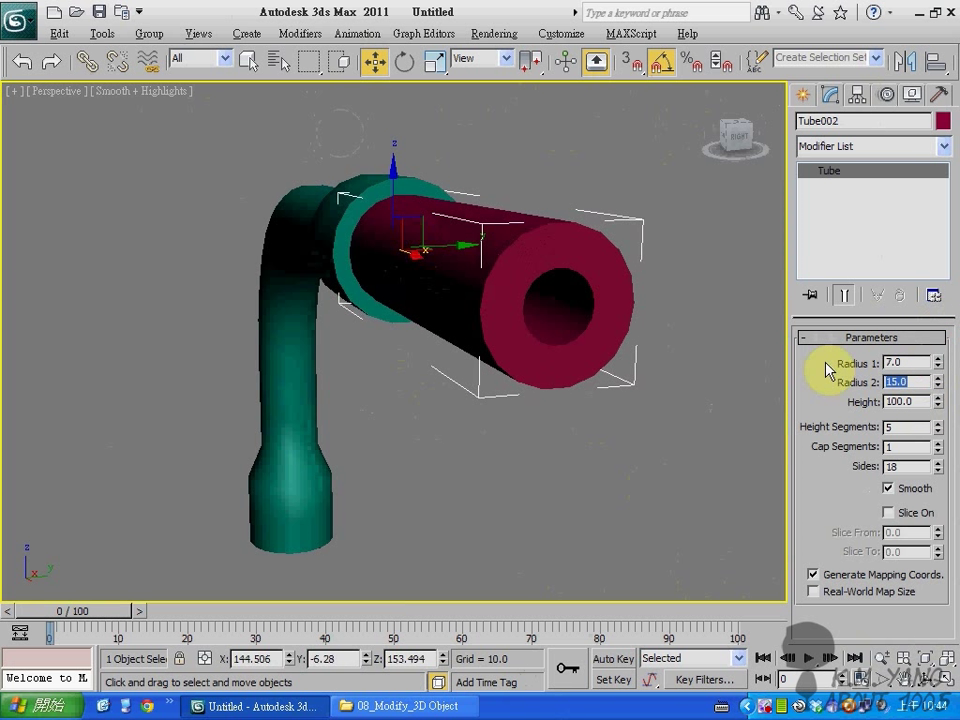
{"action": "double_click", "coordinate": [913, 361]}
{"action": "type", "text": "12"}
{"action": "key", "text": "Return"}
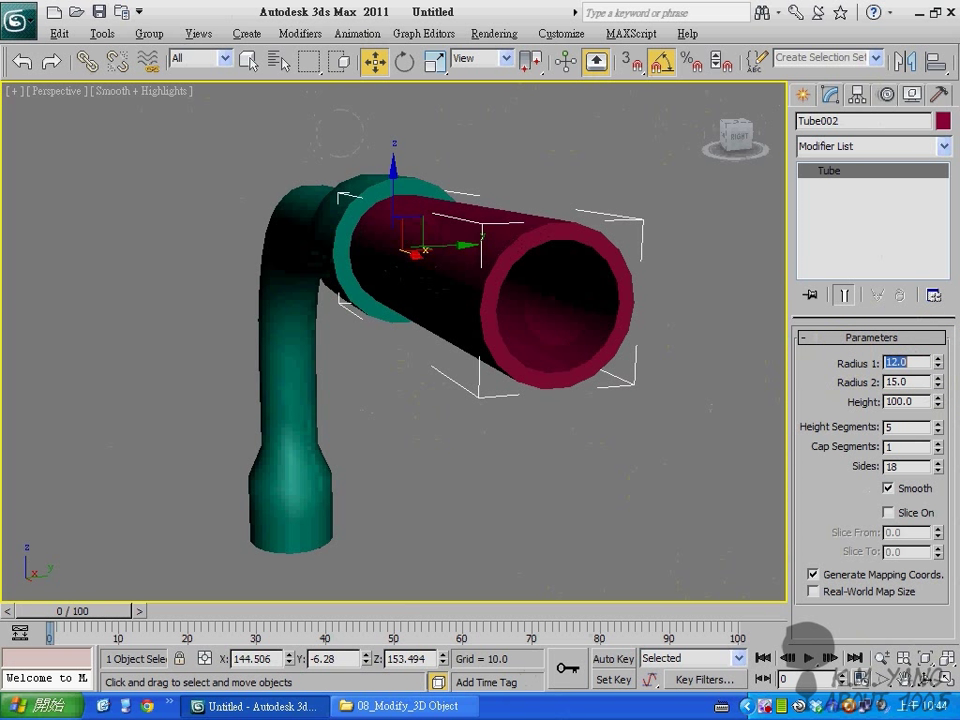
{"action": "left_click", "coordinate": [420, 270]}
Nudge the red tube slightly right, then shift-drag the bent teal tube to clone it
{"action": "left_click", "coordinate": [936, 689]}
{"action": "left_click_drag", "start_coordinate": [439, 450], "coordinate": [413, 384]}
{"action": "right_click", "coordinate": [499, 253]}
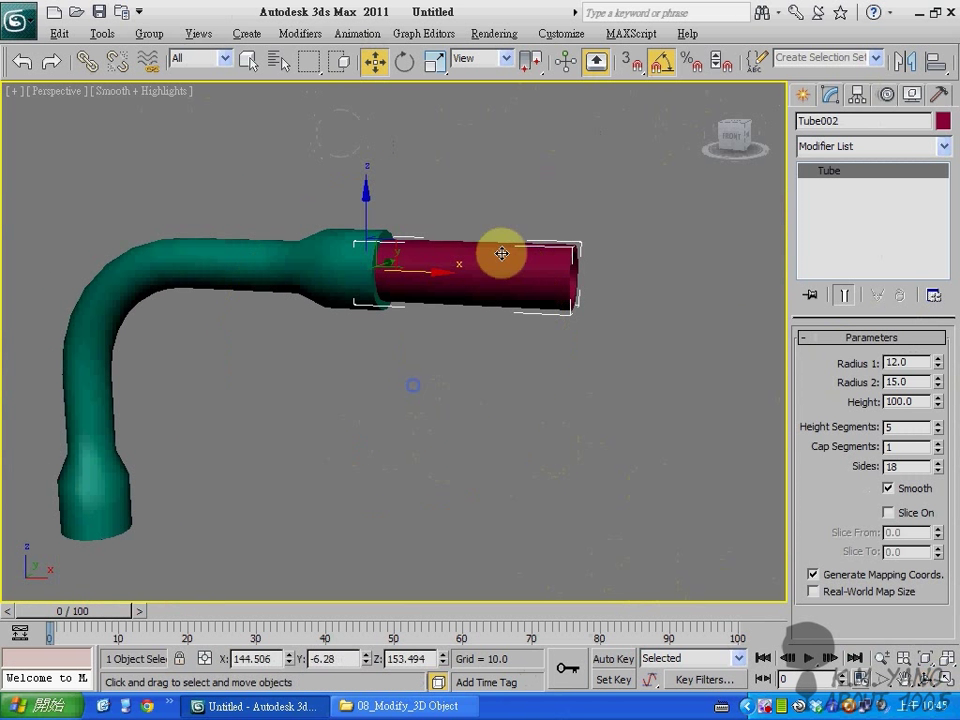
{"action": "left_click", "coordinate": [469, 424]}
{"action": "left_click", "coordinate": [431, 261]}
{"action": "mouse_move", "coordinate": [440, 272]}
{"action": "left_mouse_down"}
{"action": "mouse_move", "coordinate": [510, 281]}
{"action": "mouse_move", "coordinate": [445, 265]}
{"action": "left_mouse_up"}
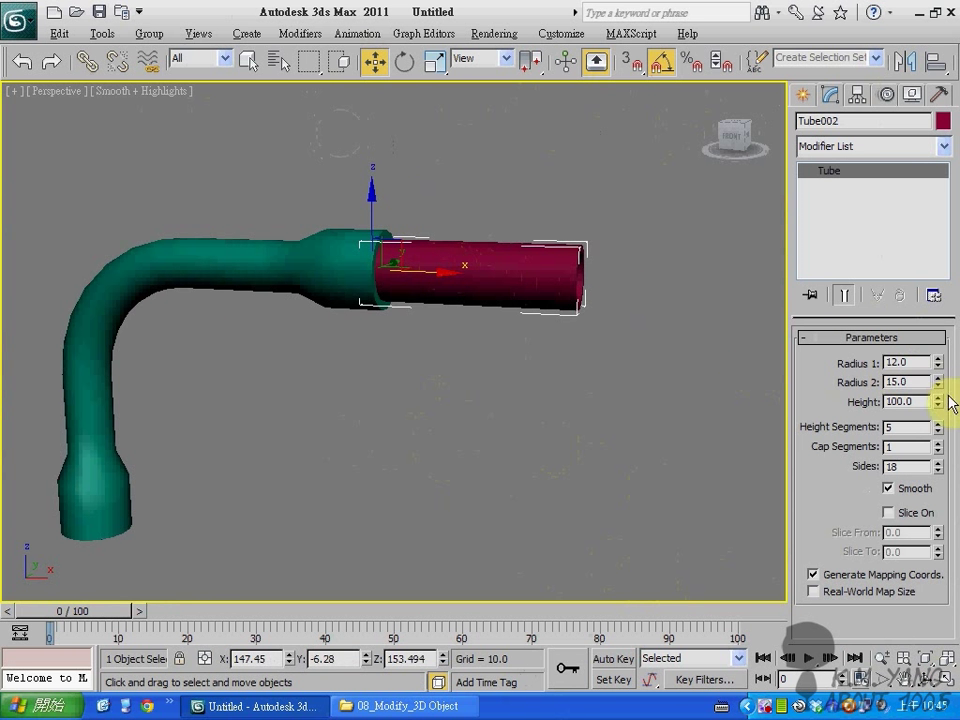
{"action": "double_click", "coordinate": [915, 401]}
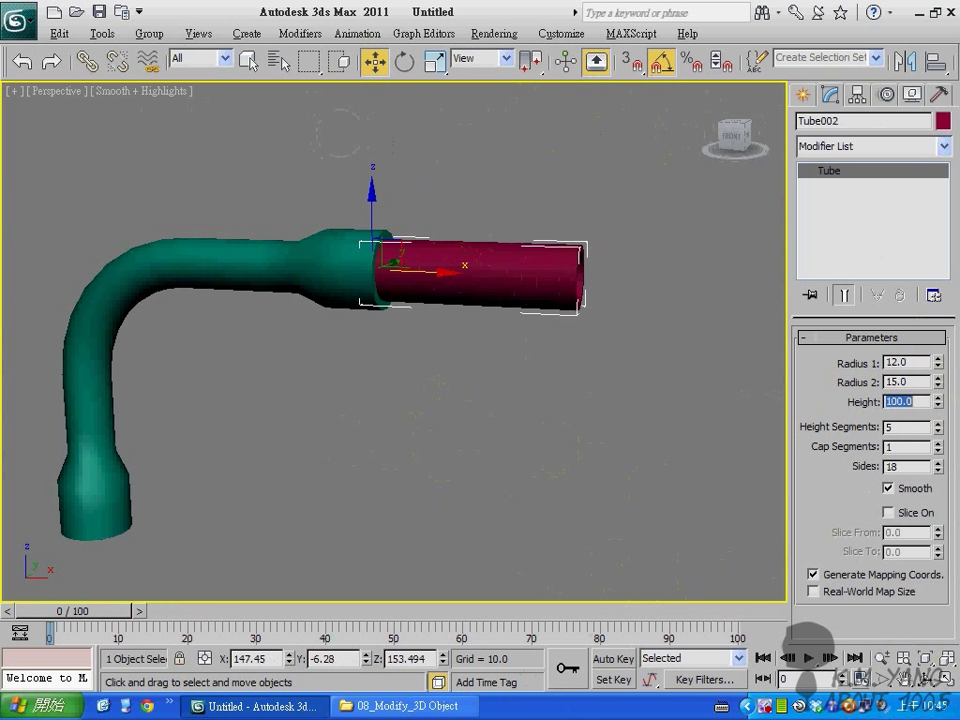
{"action": "left_click", "coordinate": [429, 407]}
{"action": "left_click", "coordinate": [290, 280]}
{"action": "middle_click_drag", "start_coordinate": [396, 300], "coordinate": [454, 305]}
Create Tube003 as a copy of the teal tube and rotate it 180° in the Top view
{"action": "mouse_move", "coordinate": [220, 525]}
{"action": "left_mouse_down", "text": "shift"}
{"action": "mouse_move", "coordinate": [525, 568]}
{"action": "mouse_move", "coordinate": [718, 579]}
{"action": "left_mouse_up", "text": "shift"}
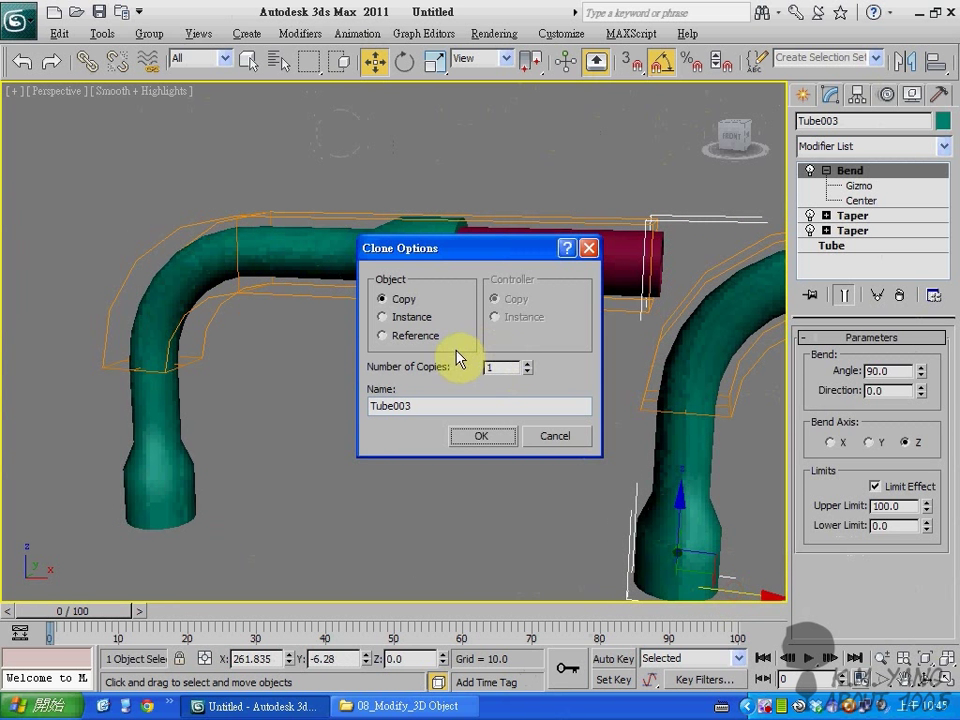
{"action": "left_click", "coordinate": [481, 436]}
{"action": "scroll", "coordinate": [596, 499], "scroll_direction": "down", "scroll_amount": 5}
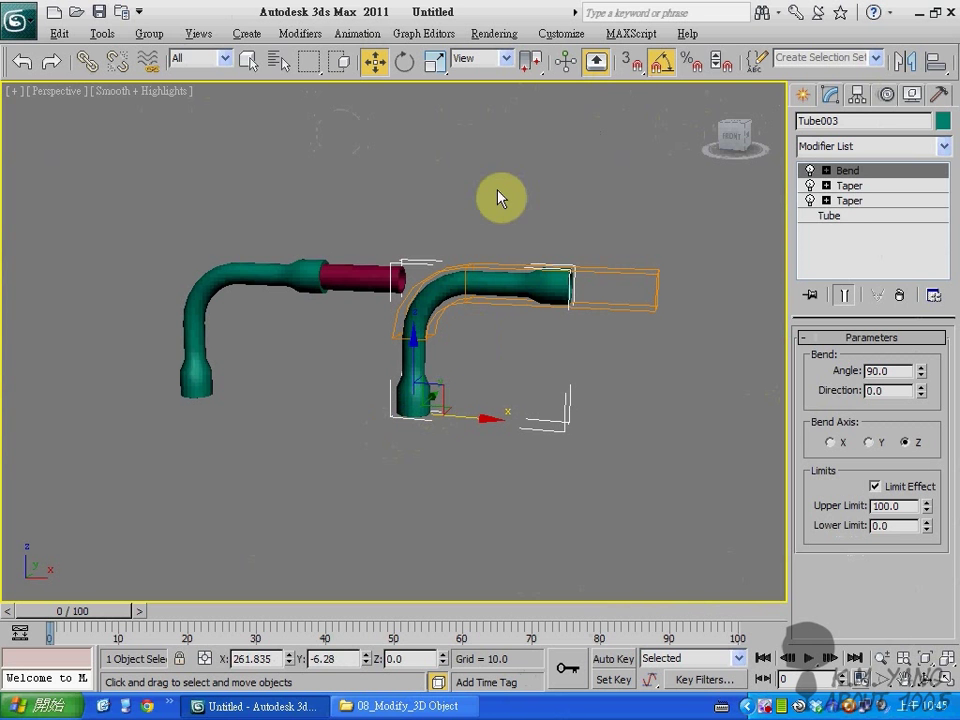
{"action": "left_click", "coordinate": [405, 63]}
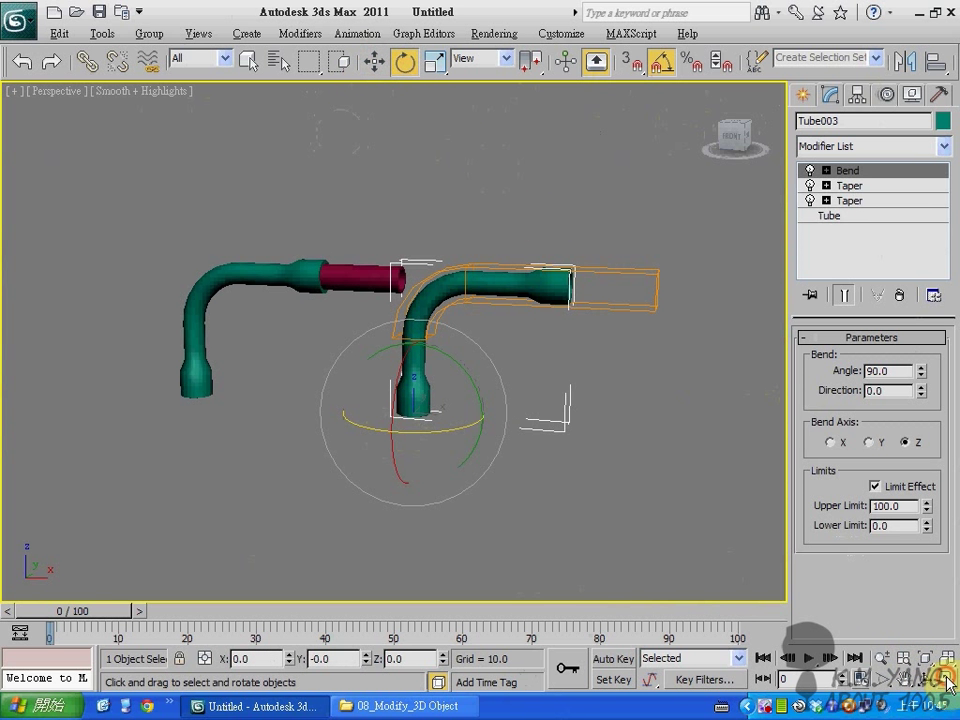
{"action": "key", "text": "alt+w"}
{"action": "right_click", "coordinate": [234, 177]}
{"action": "key", "text": "alt+ctrl+z"}
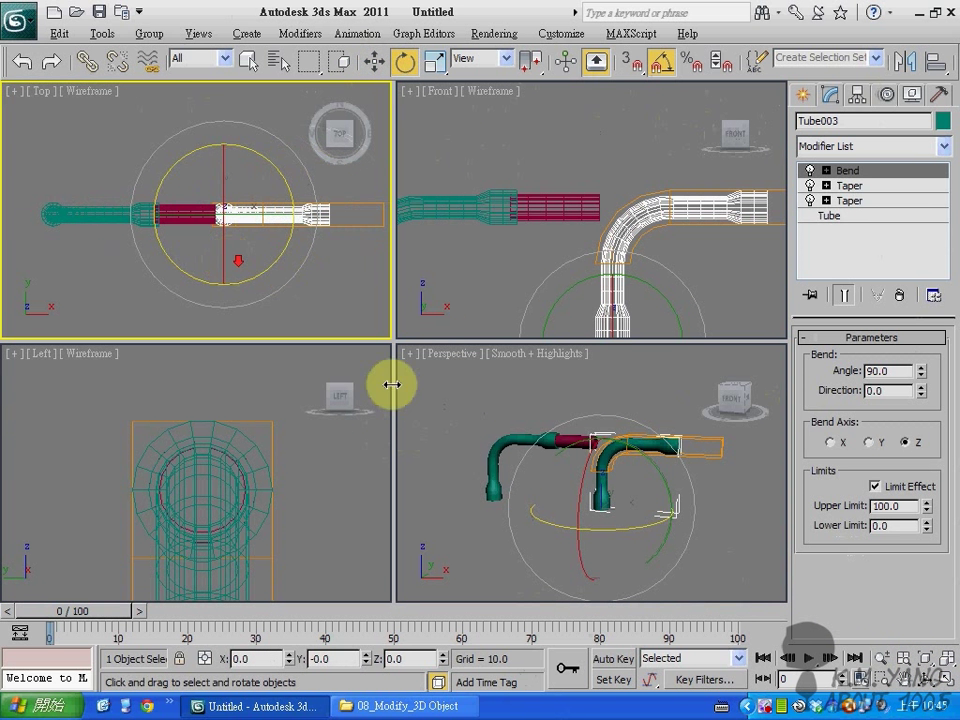
{"action": "left_click", "coordinate": [945, 686]}
{"action": "scroll", "coordinate": [430, 340], "scroll_direction": "down", "scroll_amount": 2}
{"action": "left_click_drag", "start_coordinate": [415, 356], "coordinate": [296, 188]}
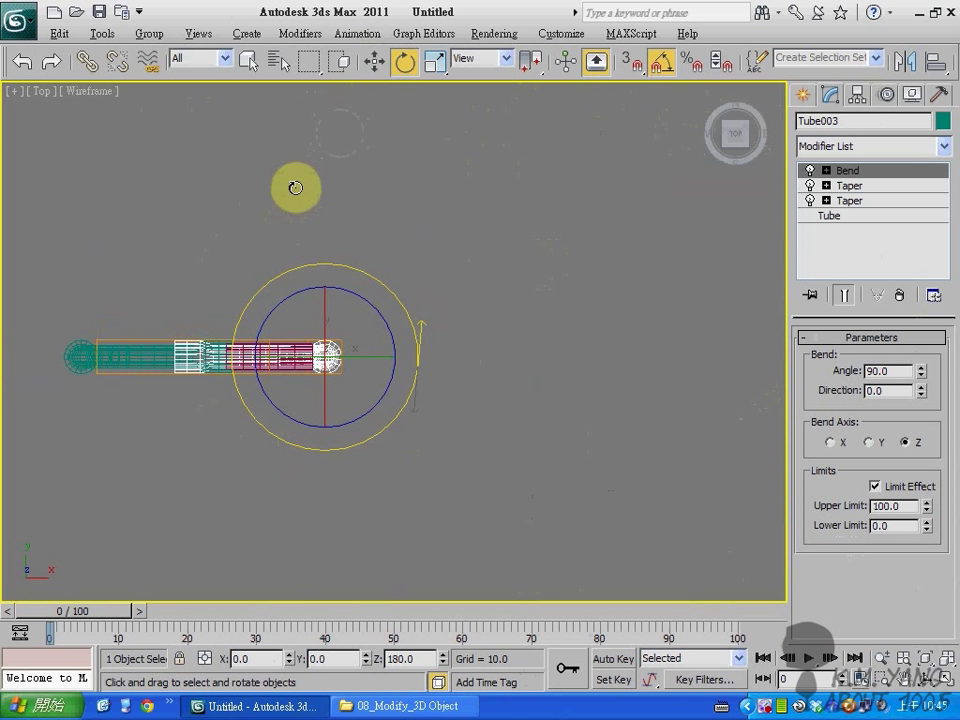
Move Tube003 along X onto the red tube's free end, shifting the red tube slightly left
{"action": "left_click", "coordinate": [372, 63]}
{"action": "left_click_drag", "start_coordinate": [392, 354], "coordinate": [510, 358]}
{"action": "scroll", "coordinate": [268, 381], "scroll_direction": "up", "scroll_amount": 5}
{"action": "middle_click_drag", "start_coordinate": [692, 306], "coordinate": [388, 362]}
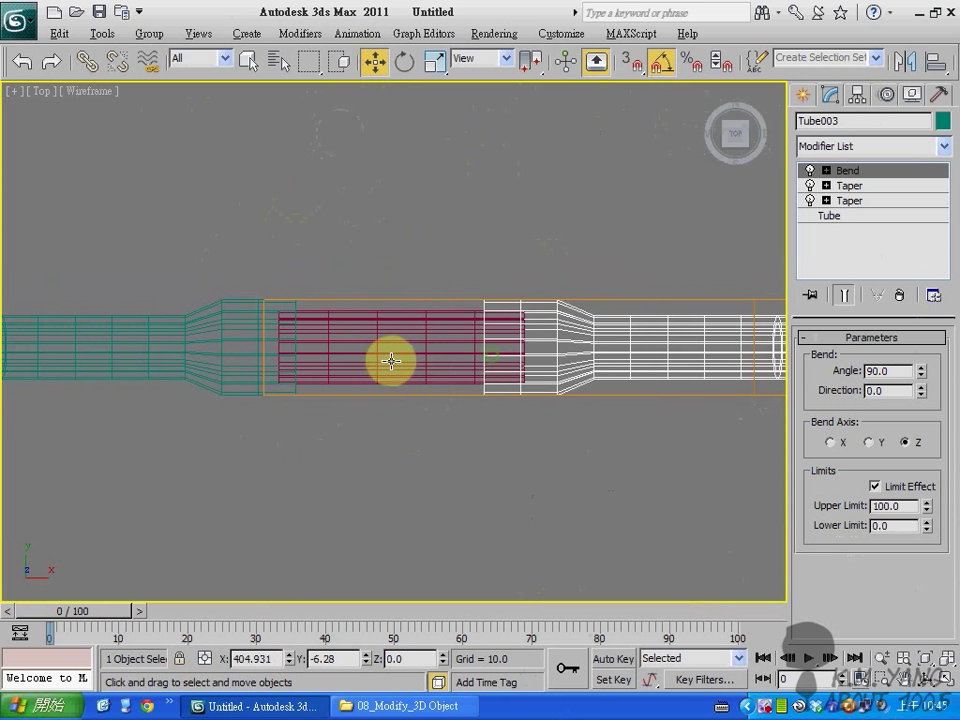
{"action": "left_click", "coordinate": [400, 358]}
{"action": "left_click_drag", "start_coordinate": [330, 345], "coordinate": [326, 343]}
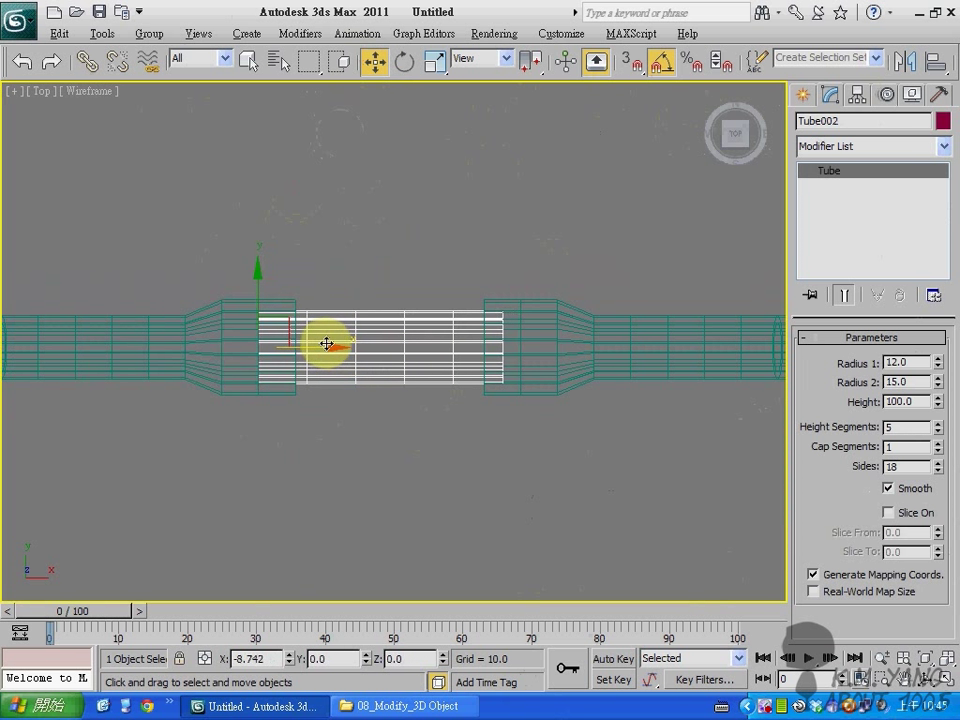
{"action": "left_click", "coordinate": [546, 379]}
{"action": "middle_click_drag", "start_coordinate": [546, 379], "coordinate": [500, 360]}
{"action": "left_click_drag", "start_coordinate": [765, 346], "coordinate": [749, 348]}
{"action": "left_click", "coordinate": [747, 461]}
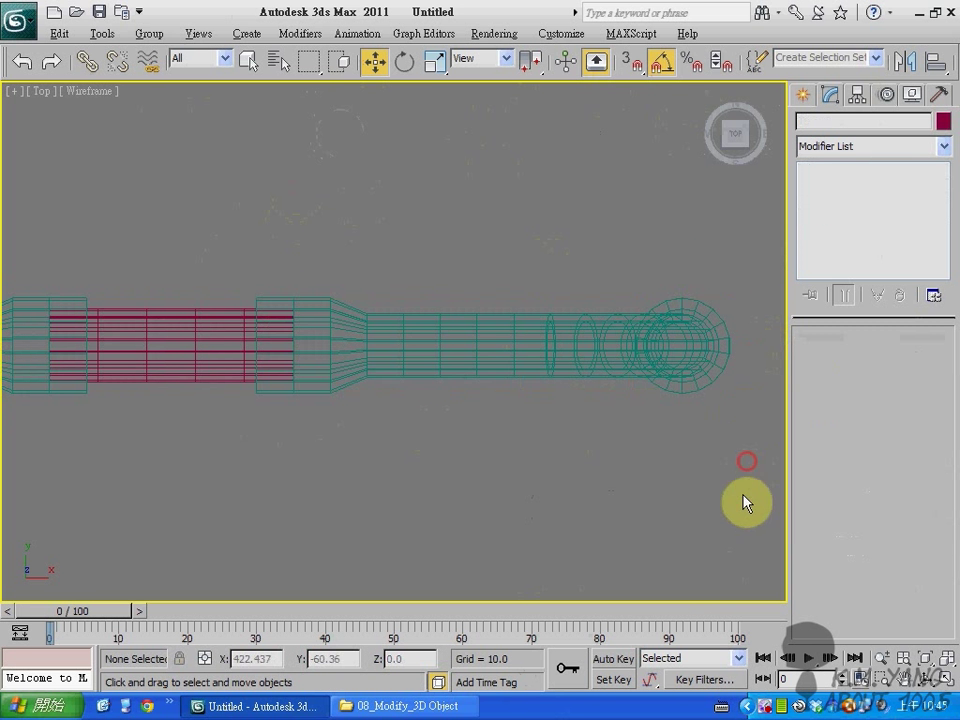
{"action": "left_click", "coordinate": [945, 681]}
{"action": "left_click", "coordinate": [724, 561]}
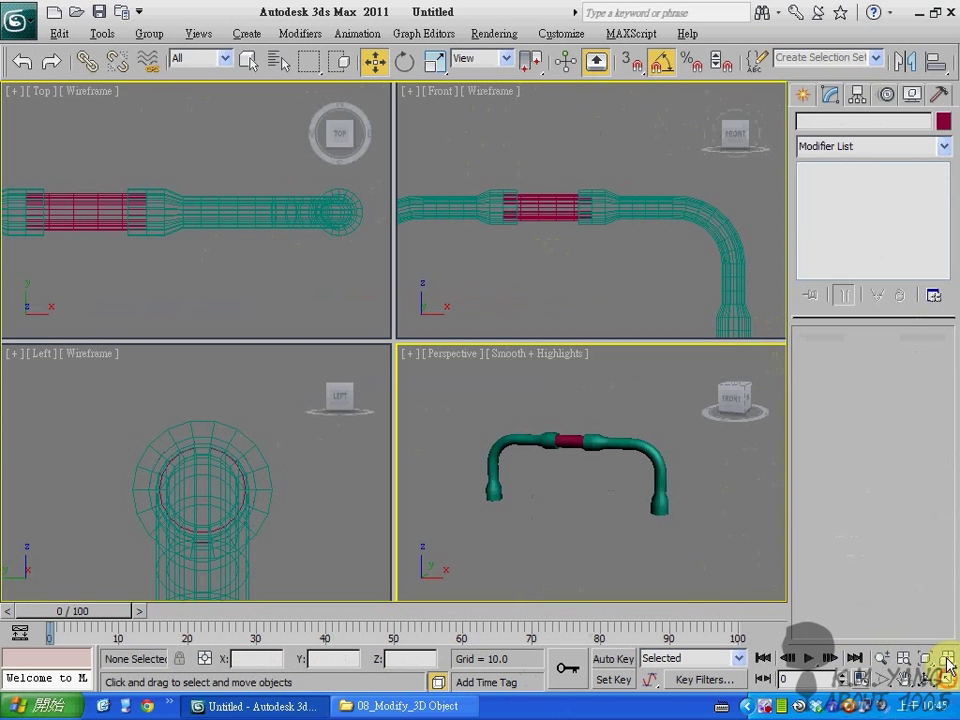
Maximize the Perspective view and orbit, zoom and pan around the finished U-shaped wrench
{"action": "left_click", "coordinate": [945, 681]}
{"action": "left_click", "coordinate": [923, 681]}
{"action": "left_click_drag", "start_coordinate": [422, 386], "coordinate": [376, 386]}
{"action": "scroll", "coordinate": [376, 386], "scroll_direction": "up", "scroll_amount": 3}
{"action": "middle_click_drag", "start_coordinate": [375, 392], "coordinate": [422, 408]}
{"action": "scroll", "coordinate": [422, 410], "scroll_direction": "down", "scroll_amount": 3}
Select and deselect the copied teal tube, then zoom and orbit for a final look
{"action": "key", "text": "w"}
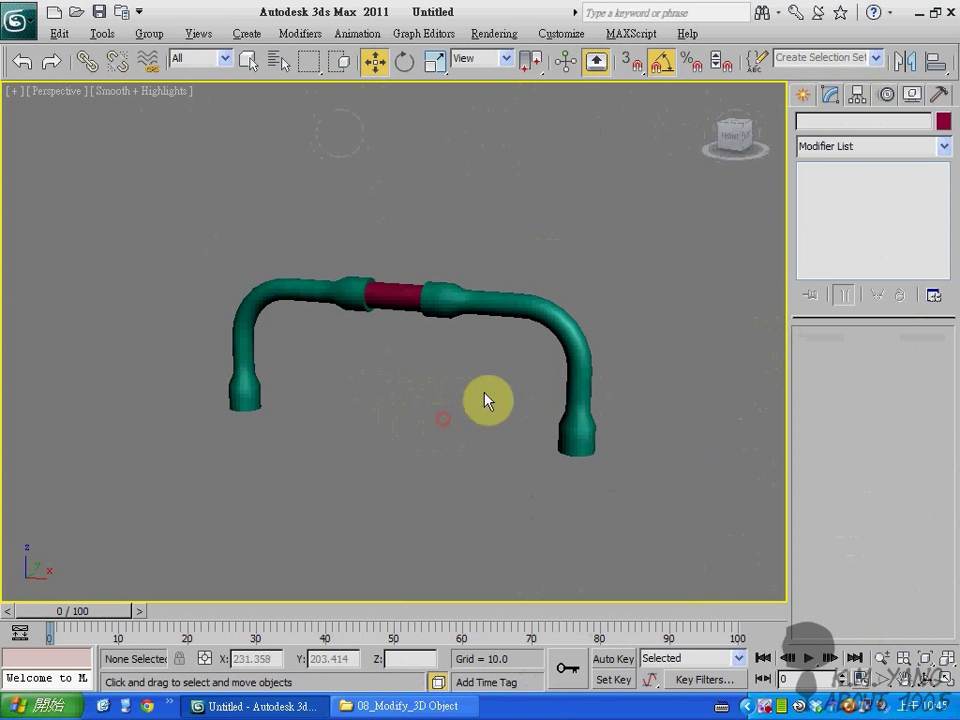
{"action": "left_click", "coordinate": [524, 316]}
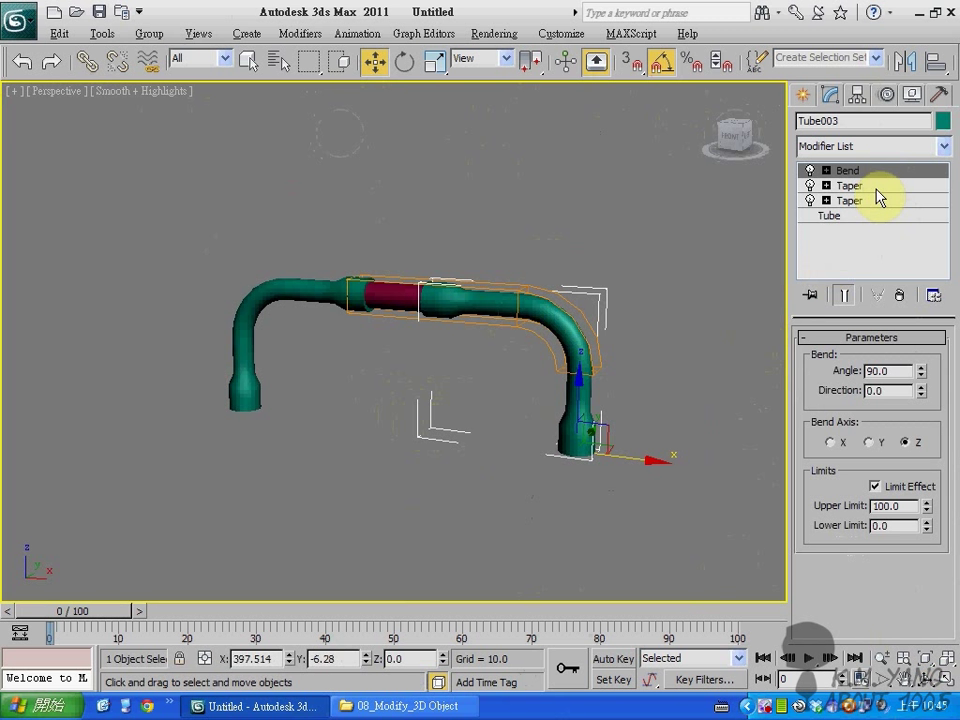
{"action": "left_click", "coordinate": [638, 336]}
{"action": "scroll", "coordinate": [465, 414], "scroll_direction": "up", "scroll_amount": 5}
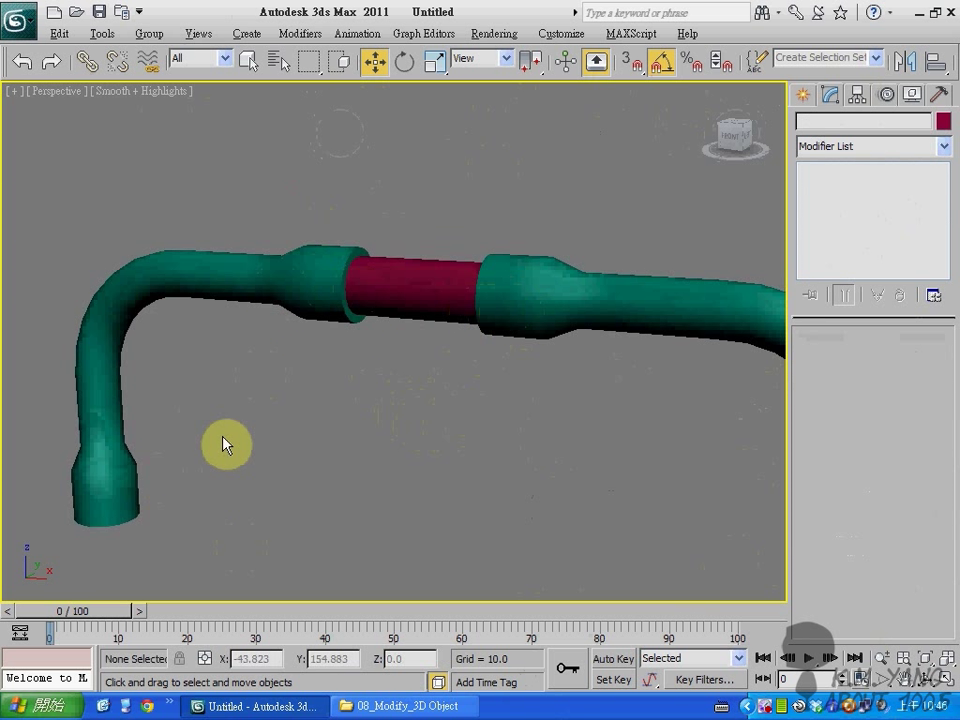
{"action": "scroll", "coordinate": [476, 527], "scroll_direction": "down", "scroll_amount": 3}
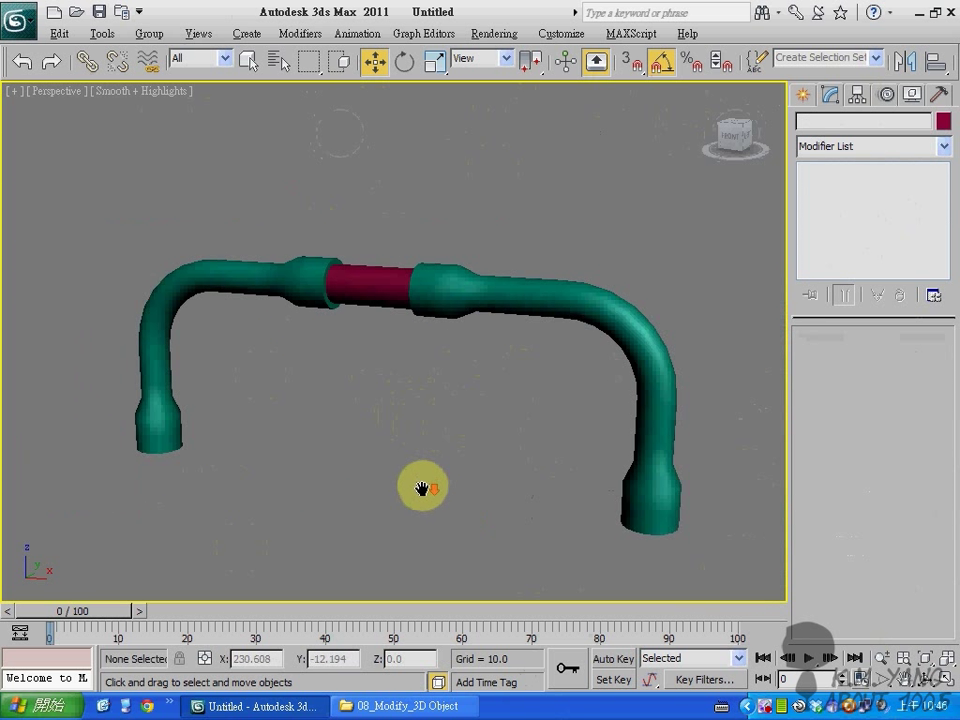
{"action": "left_click", "coordinate": [927, 689]}
{"action": "left_click_drag", "start_coordinate": [490, 441], "coordinate": [471, 446]}
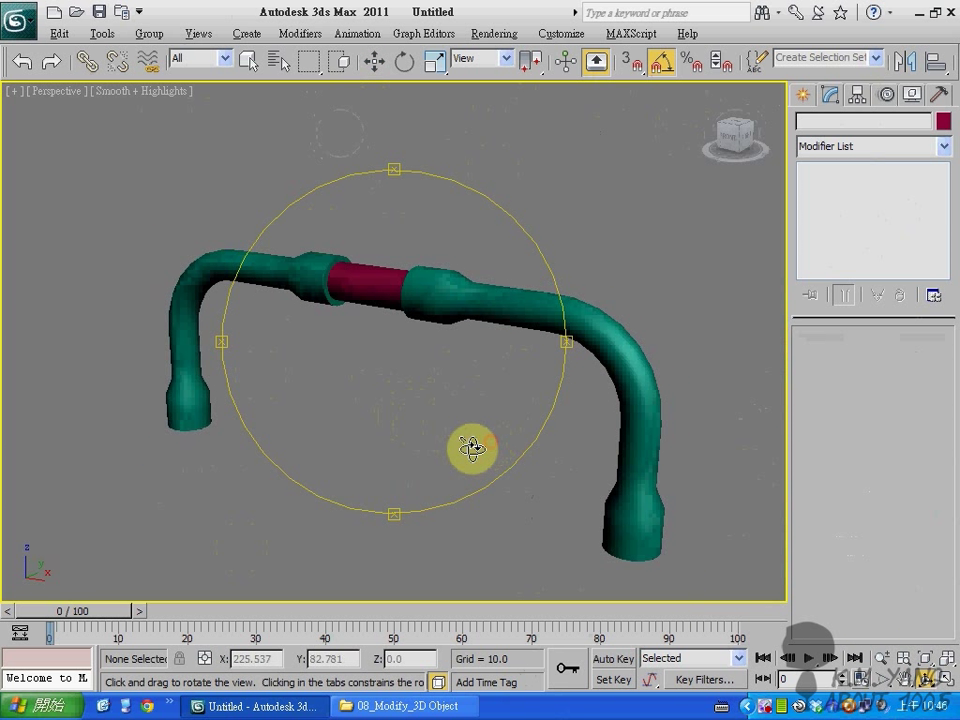
{"action": "key", "text": "w"}
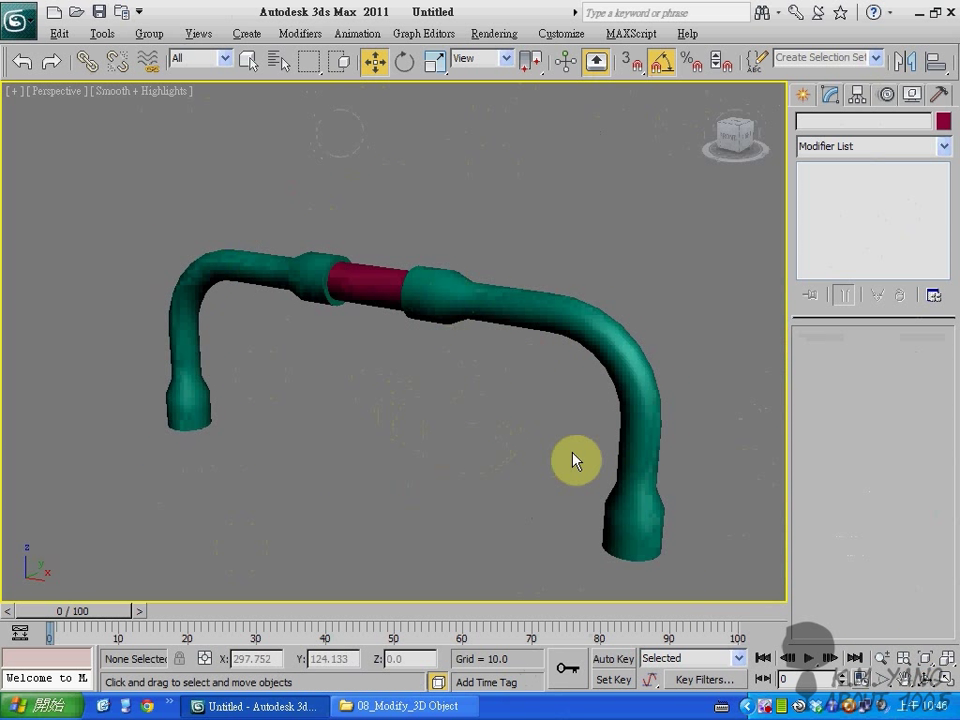